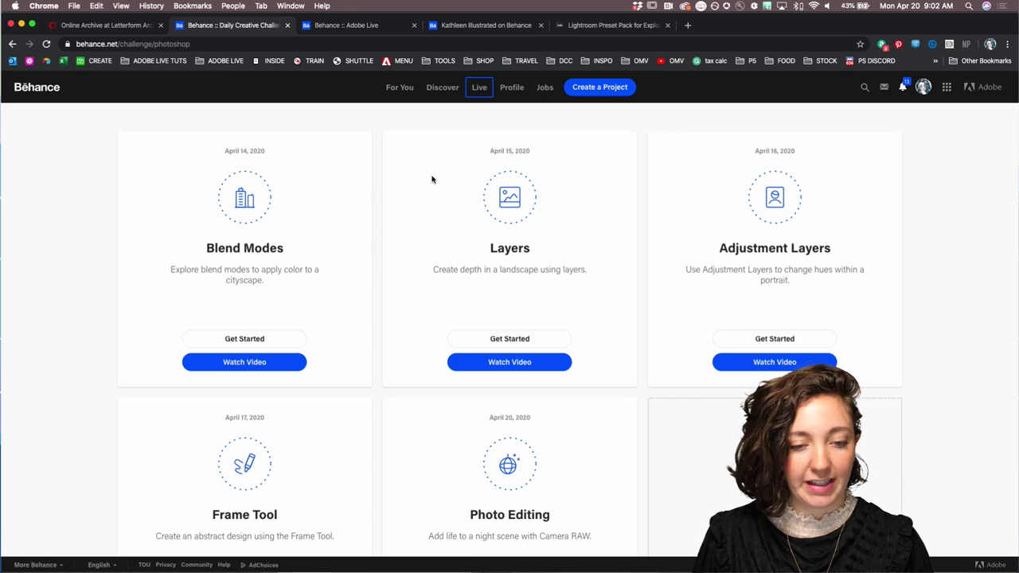
pyautogui.scroll(10, 432, 179)
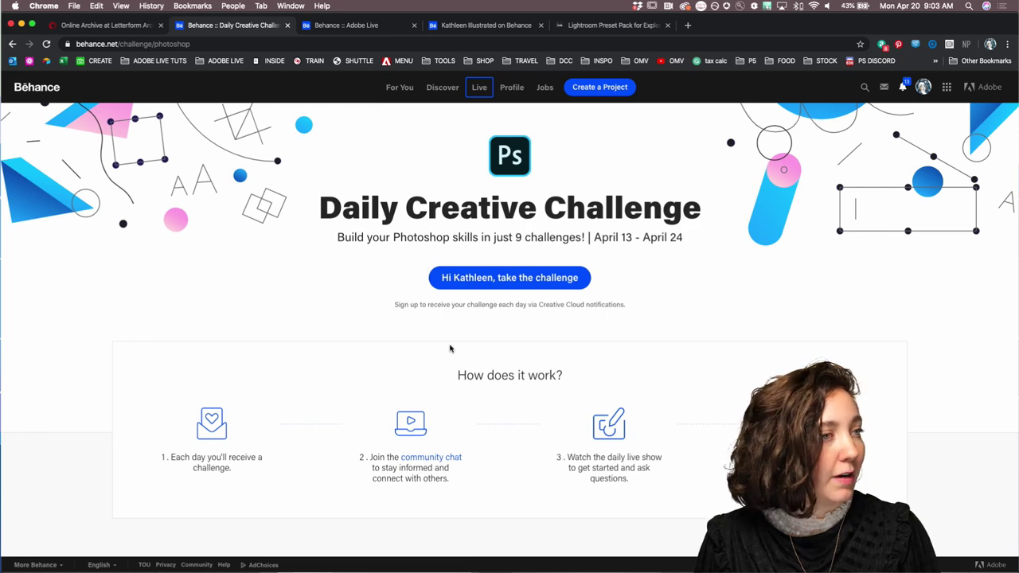
pyautogui.scroll(-10, 447, 347)
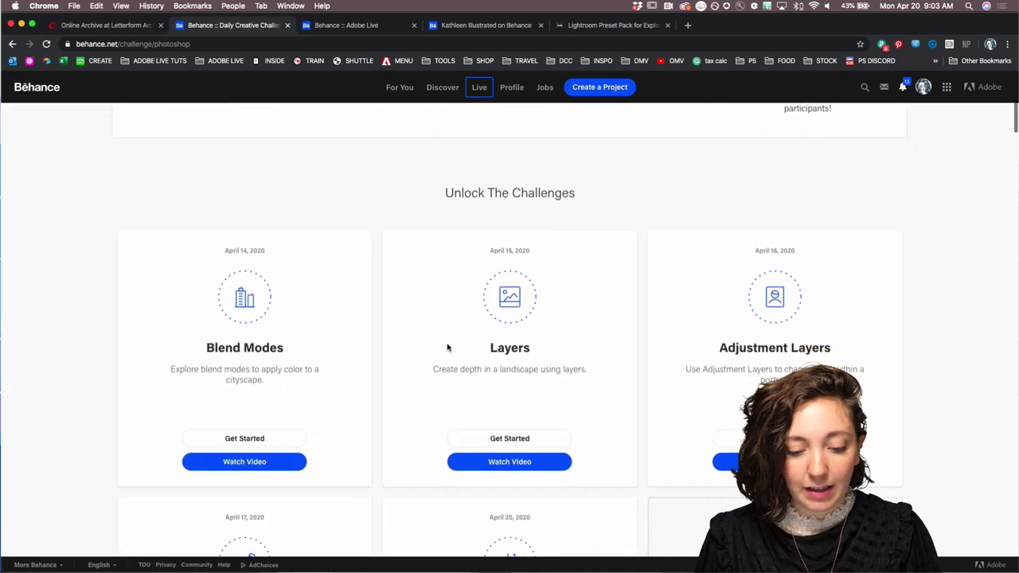
pyautogui.scroll(-3, 447, 348)
pyautogui.scroll(-1, 448, 348)
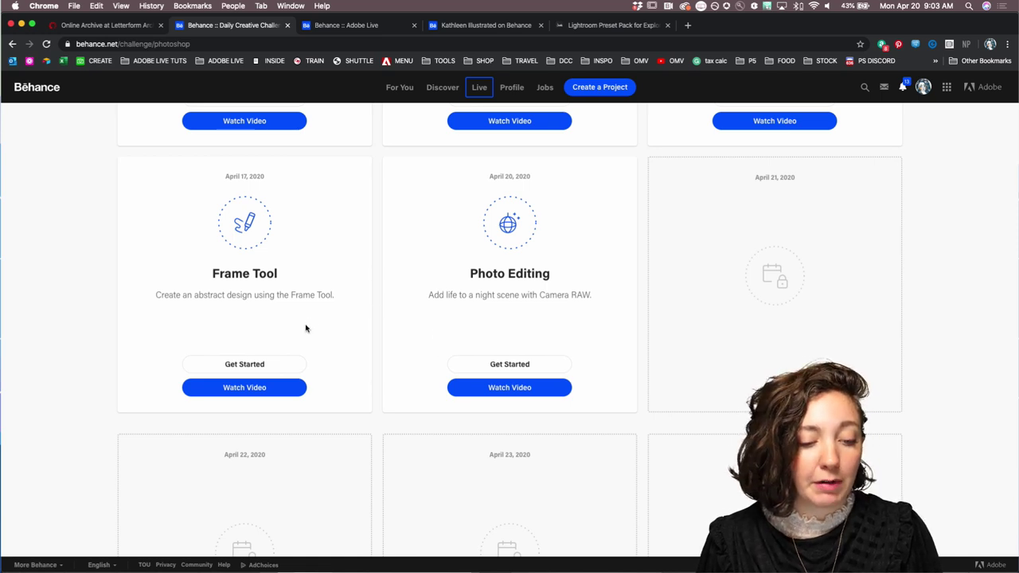
pyautogui.scroll(3, 306, 328)
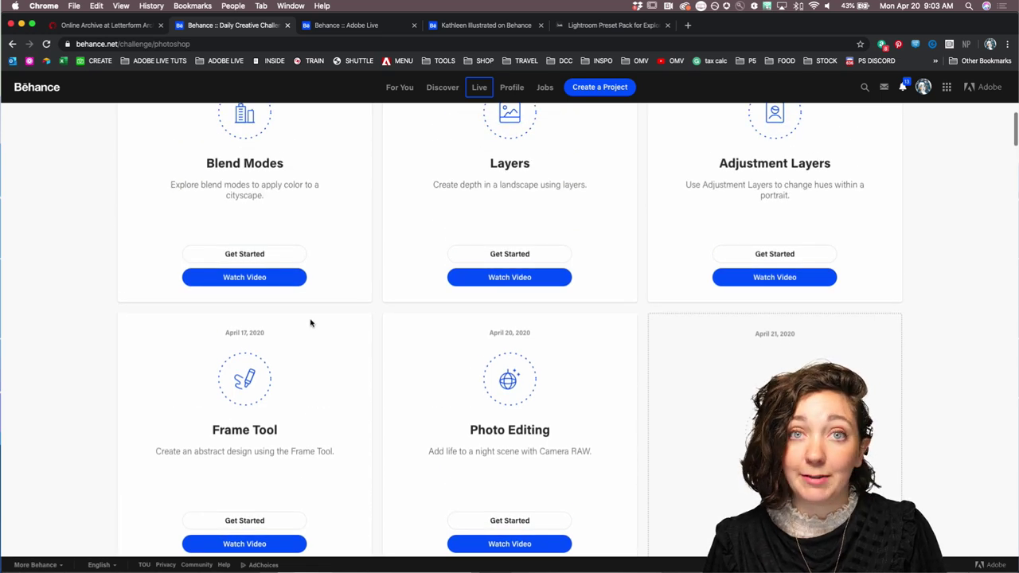
pyautogui.scroll(1, 310, 323)
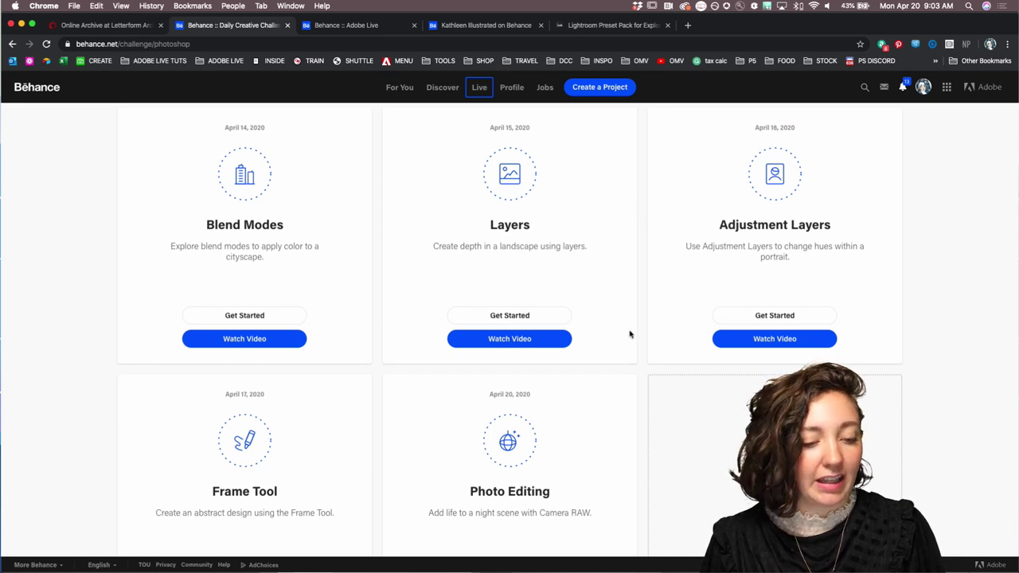
pyautogui.scroll(-4, 630, 335)
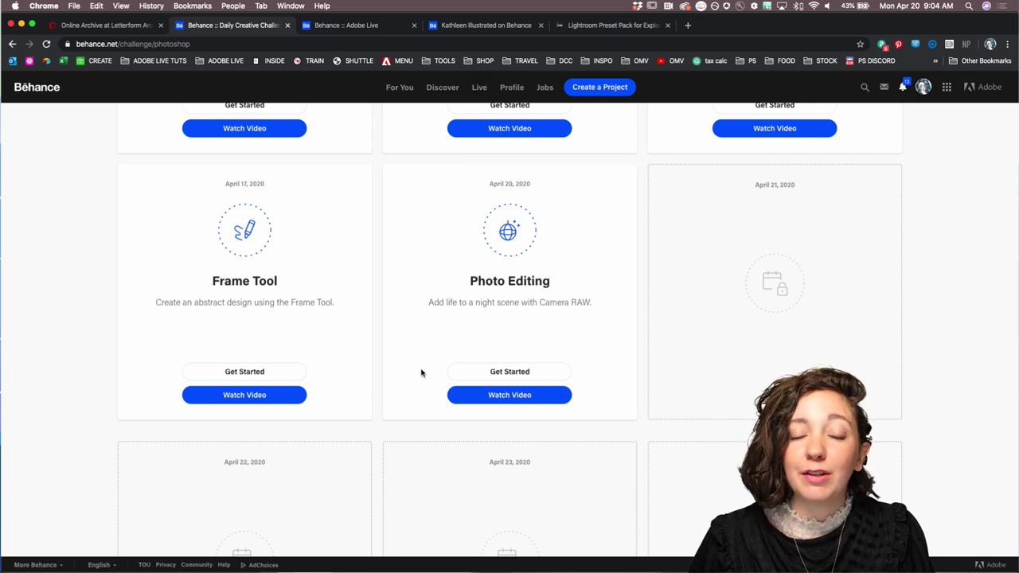
# Open the Photo Editing challenge's Dropbox folder with april2020_starterfile.psd and the Tokyo JPG, then return to Behance
pyautogui.click(484, 370)
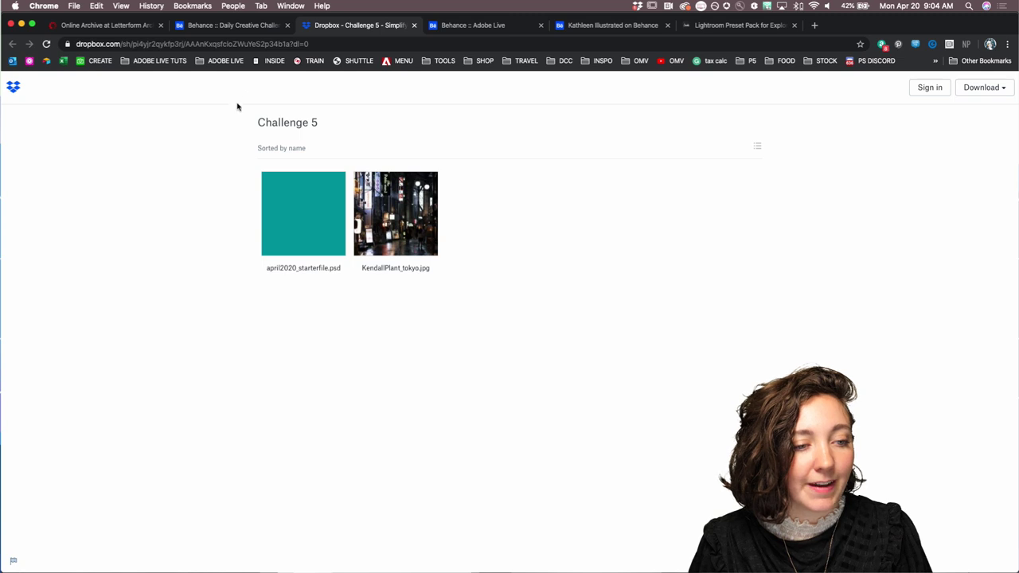
pyautogui.click(245, 26)
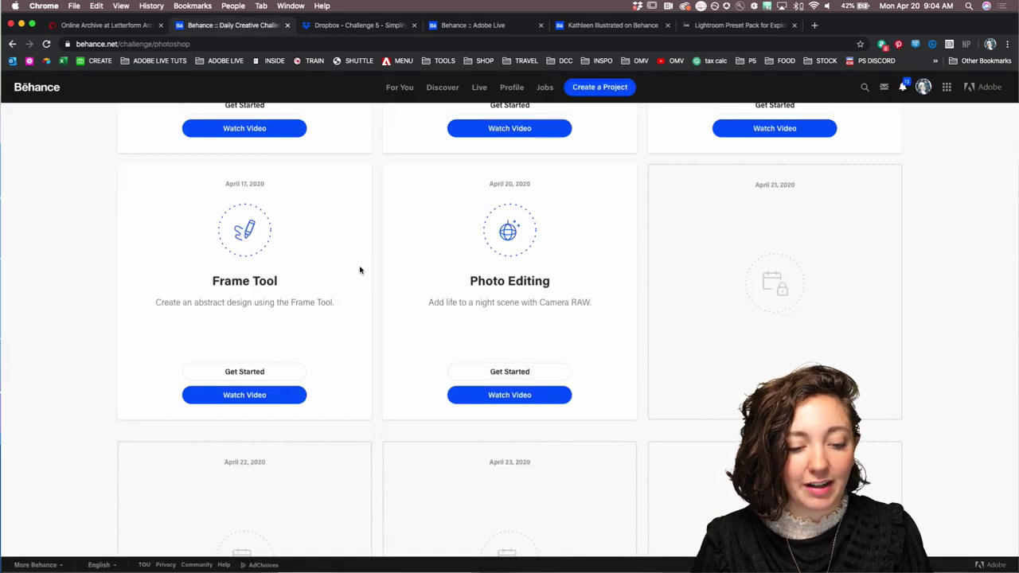
pyautogui.scroll(10, 423, 262)
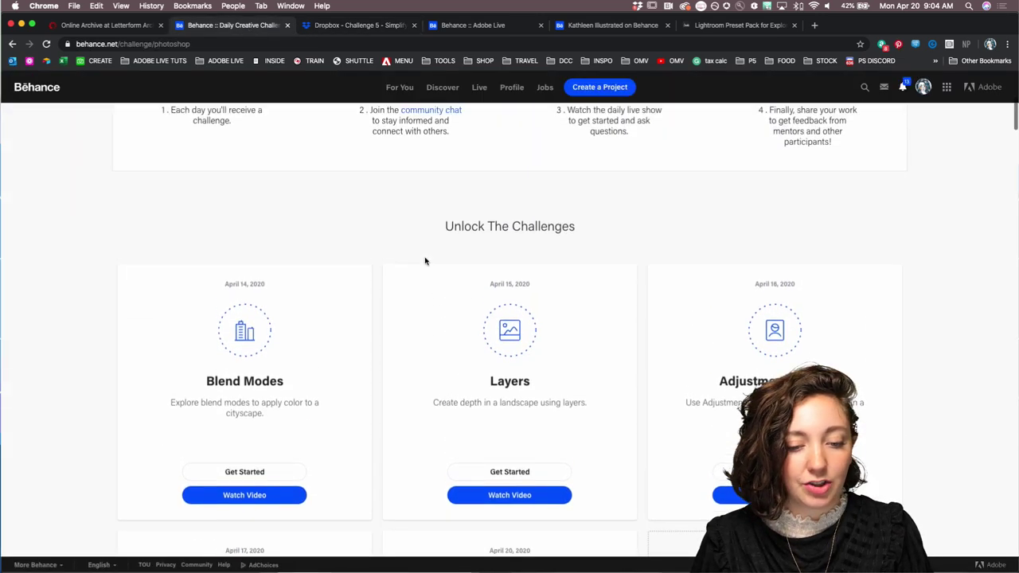
pyautogui.scroll(2, 423, 262)
pyautogui.scroll(-2, 423, 262)
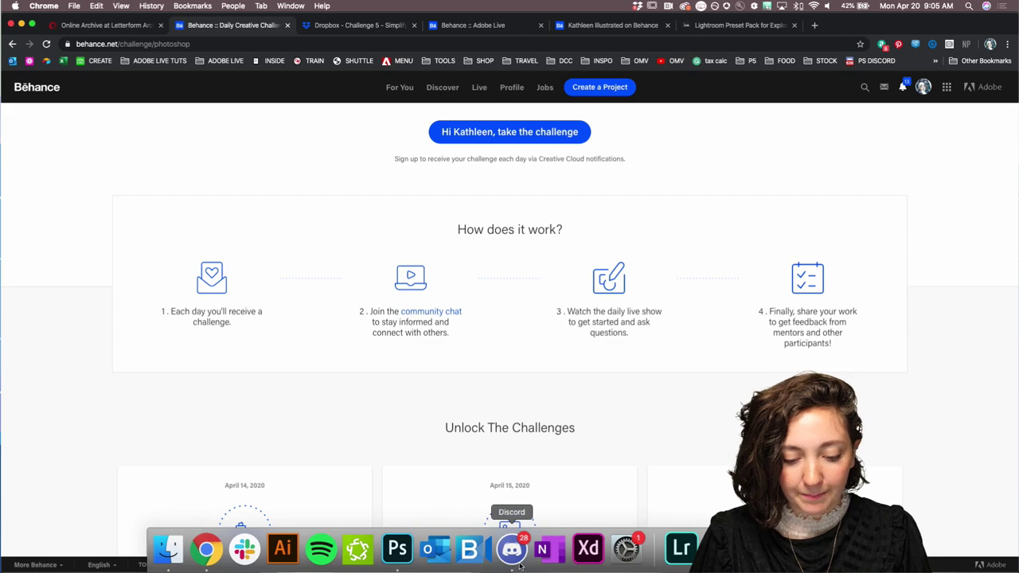
# Bring up Discord and enlarge its window toward the top-left of the screen
pyautogui.click(514, 550)
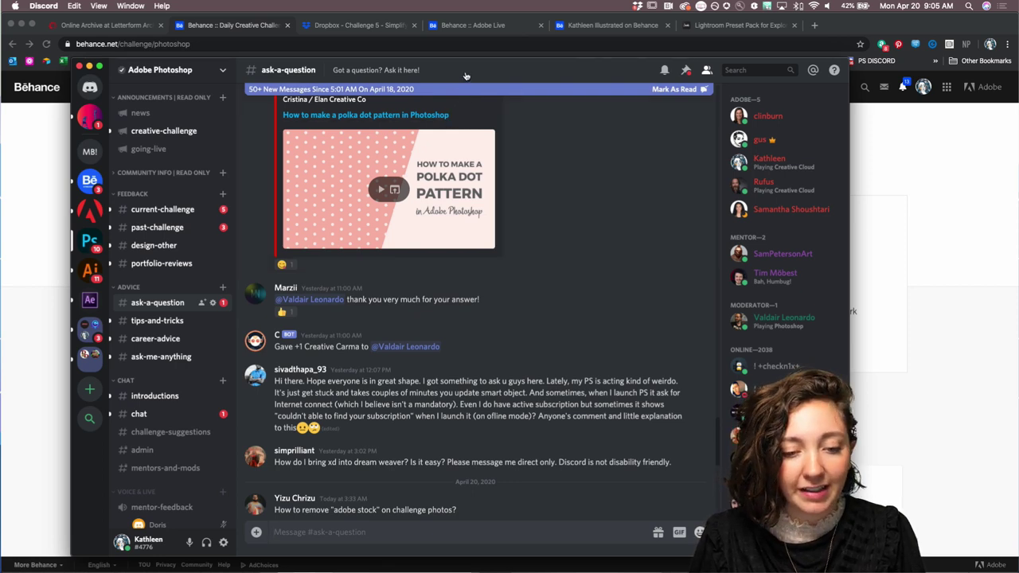
pyautogui.moveTo(466, 75); pyautogui.dragTo(464, 56)
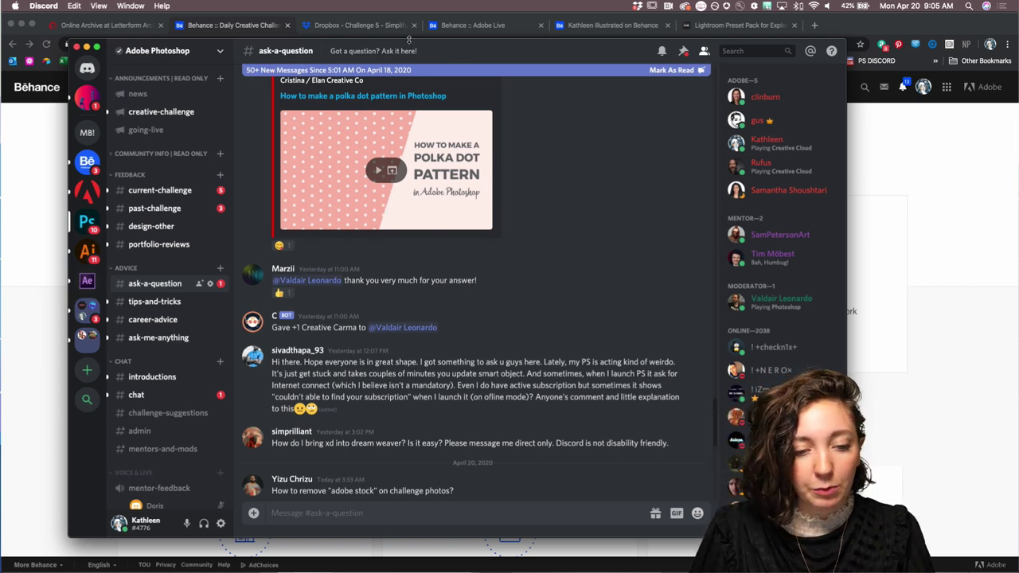
pyautogui.doubleClick(248, 50)
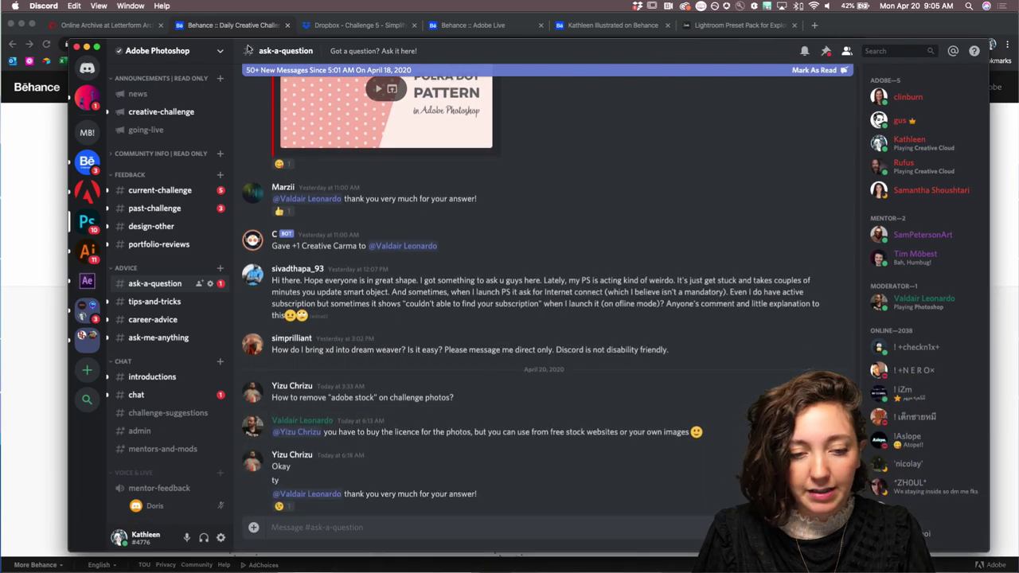
pyautogui.moveTo(68, 45); pyautogui.dragTo(10, 31)
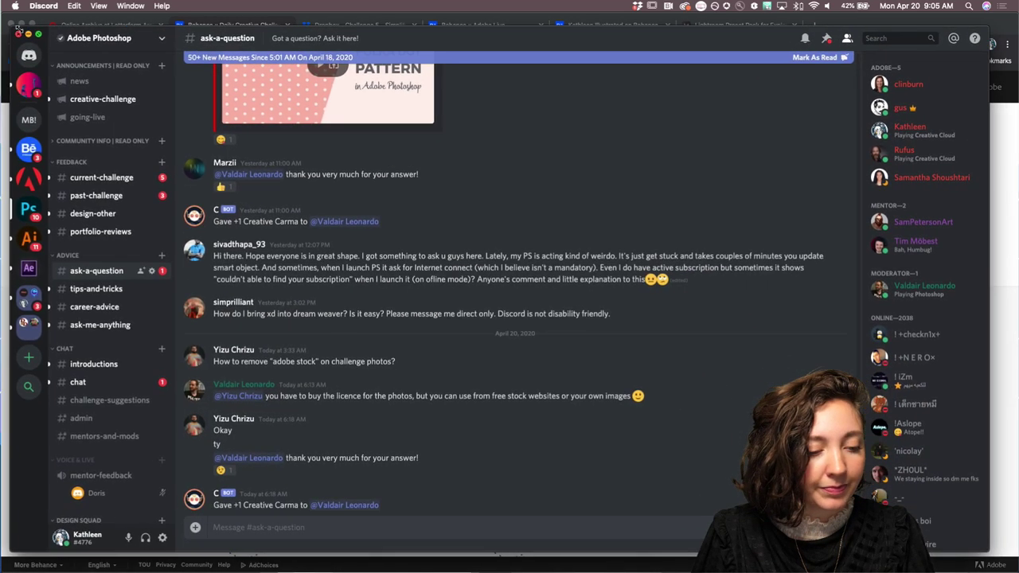
pyautogui.click(100, 177)
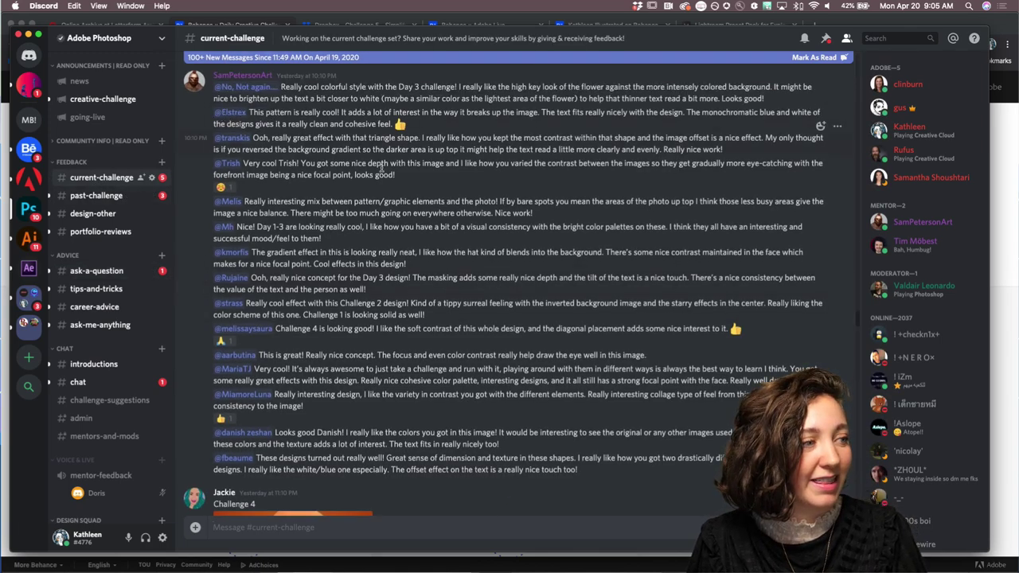
pyautogui.scroll(-2, 605, 239)
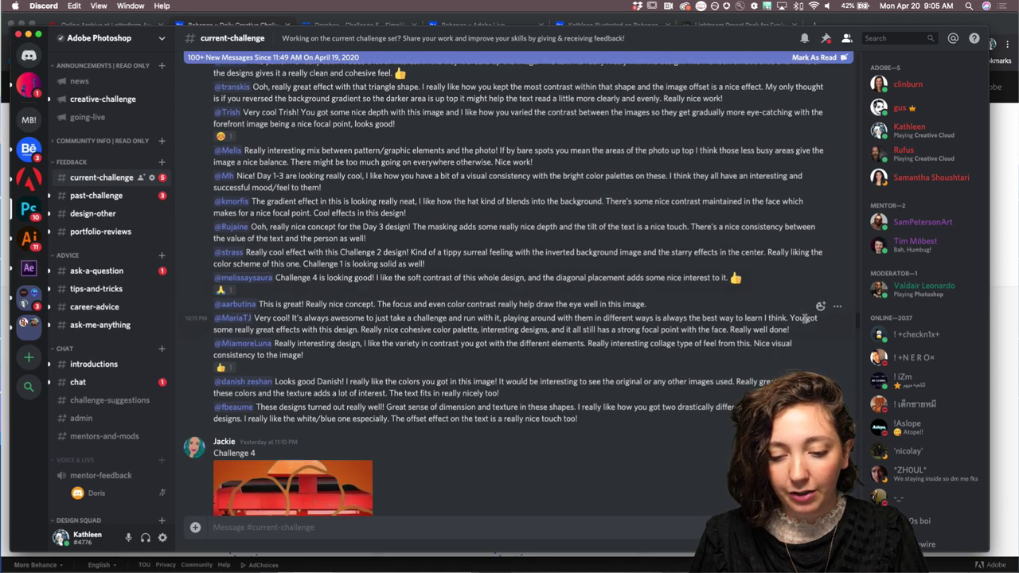
pyautogui.scroll(-15, 856, 374)
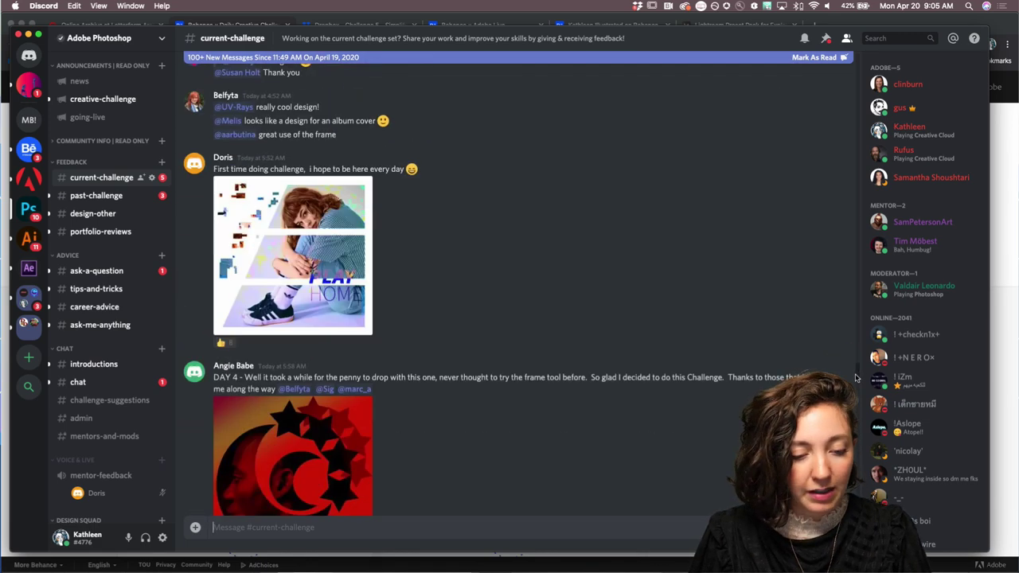
pyautogui.scroll(-2, 856, 377)
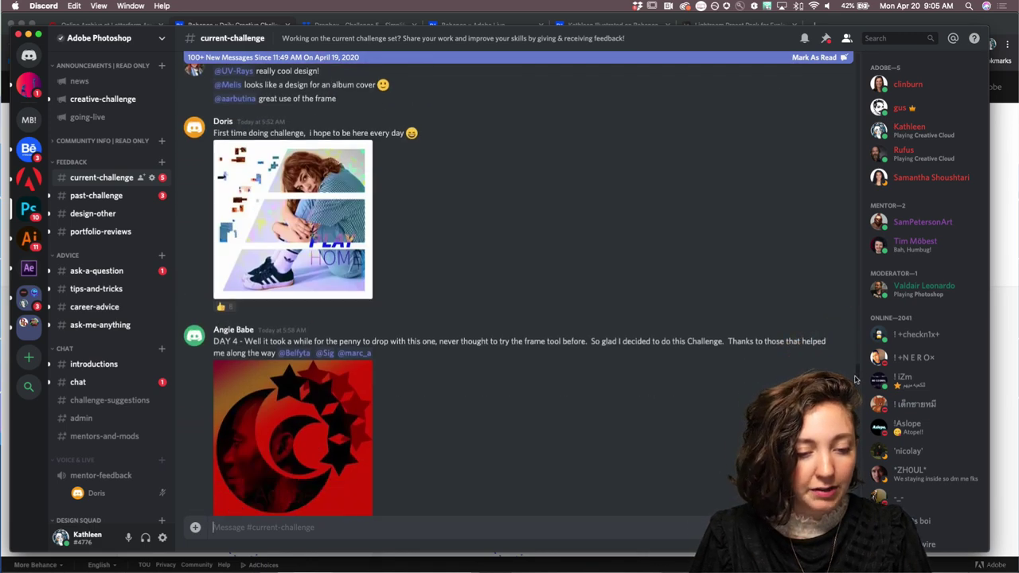
pyautogui.click(318, 217)
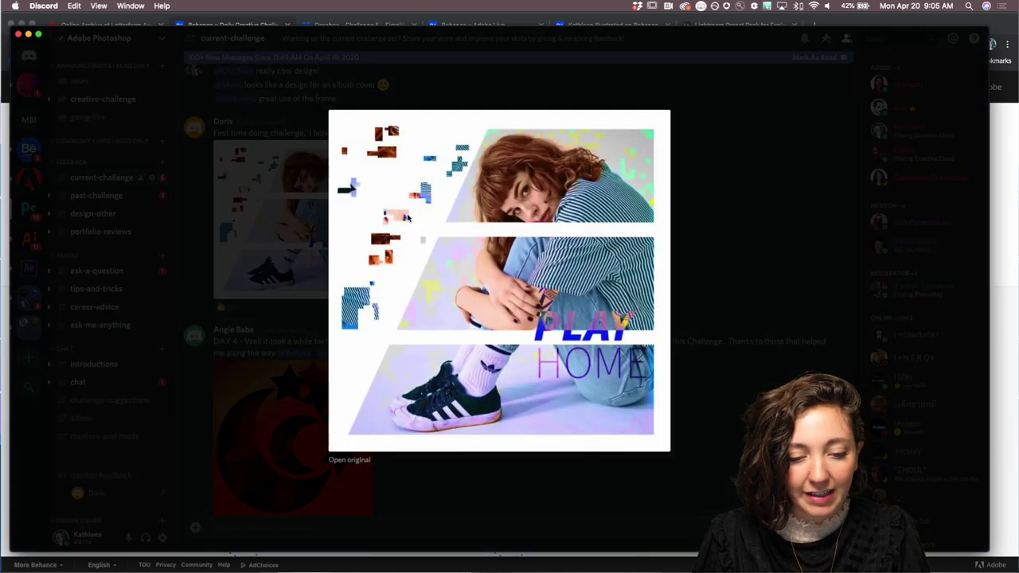
pyautogui.click(268, 369)
pyautogui.scroll(-3, 350, 351)
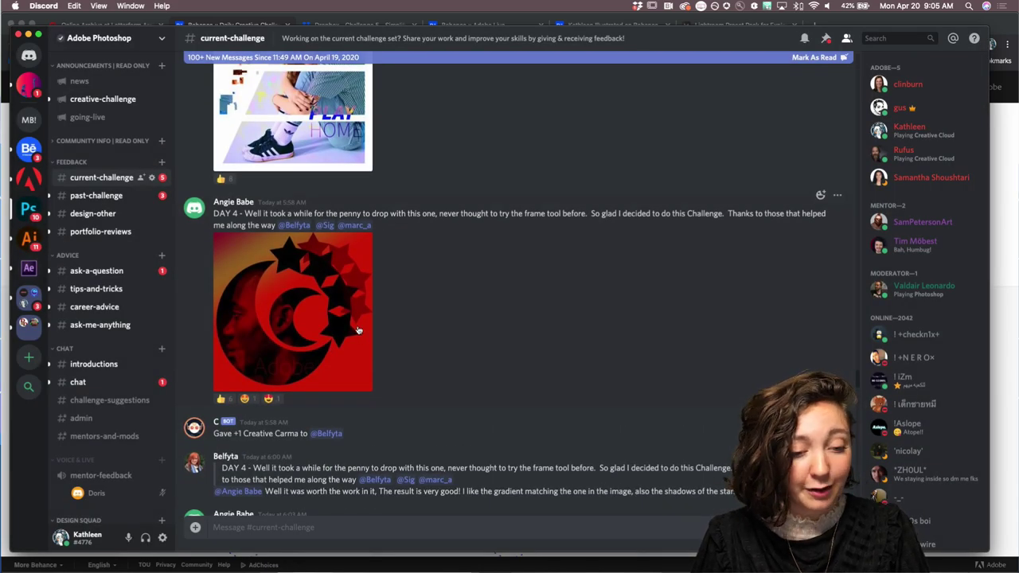
pyautogui.scroll(-8, 357, 323)
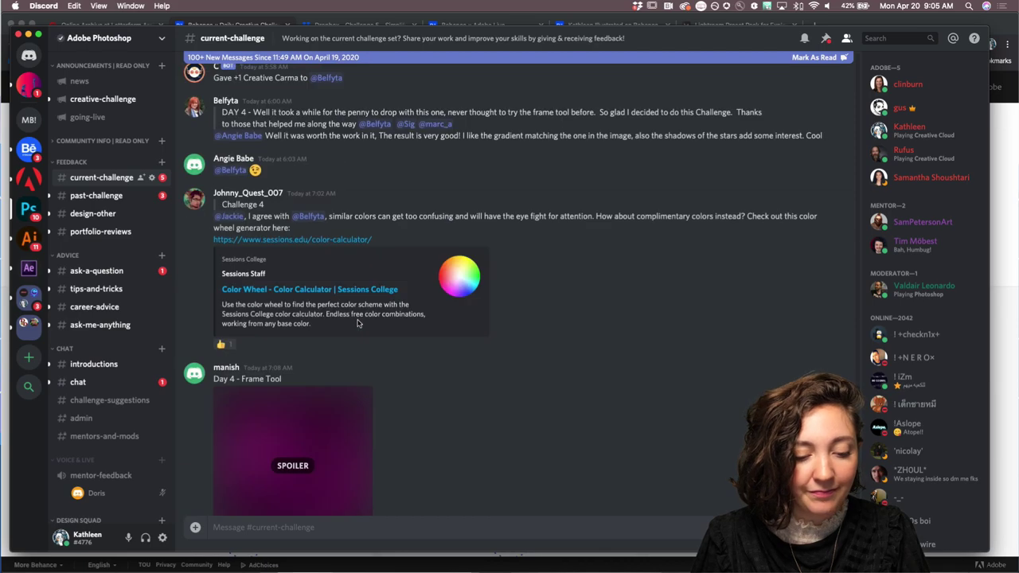
pyautogui.scroll(-10, 358, 323)
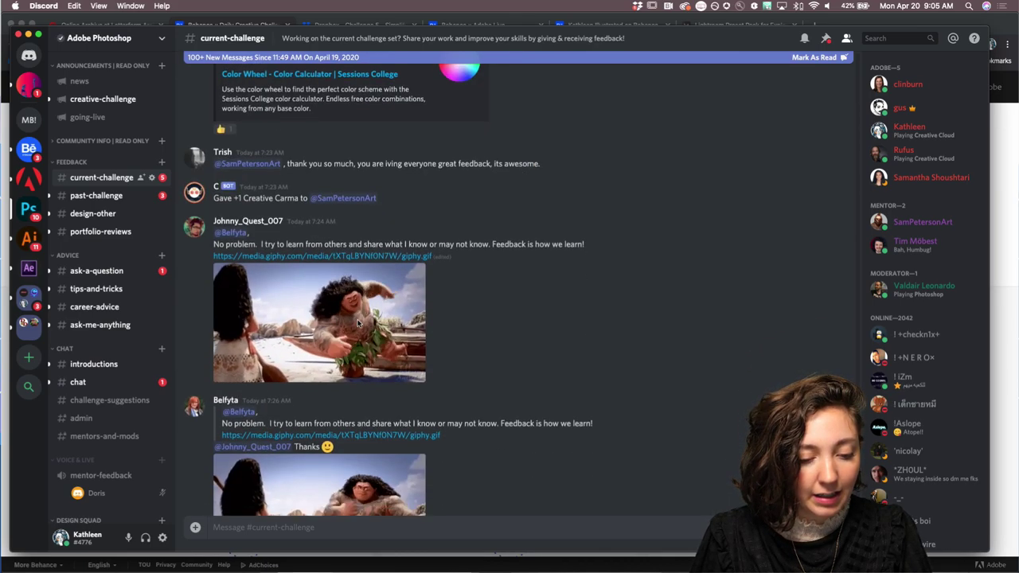
pyautogui.scroll(-3, 357, 323)
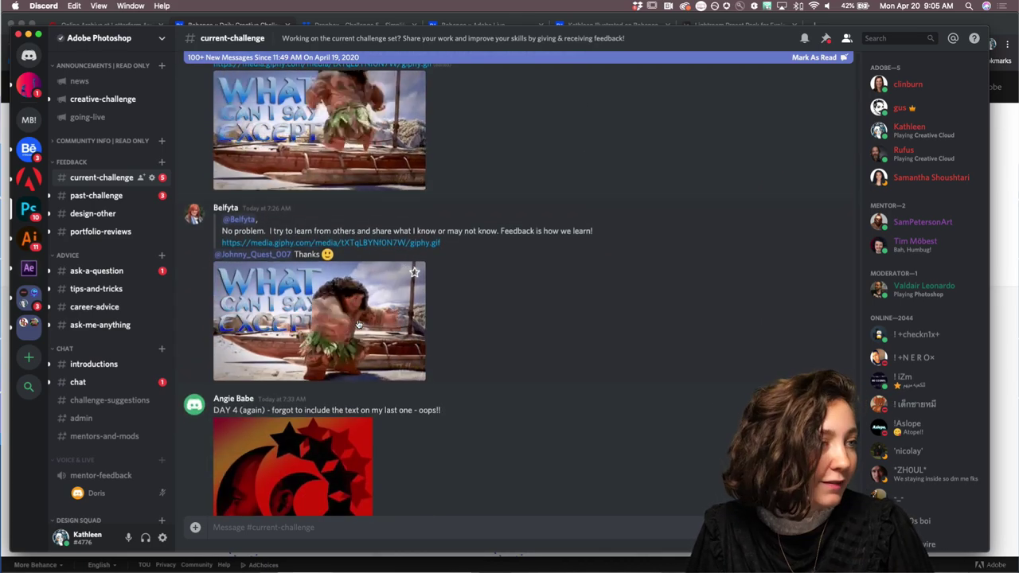
pyautogui.scroll(-5, 357, 323)
pyautogui.scroll(-6, 358, 323)
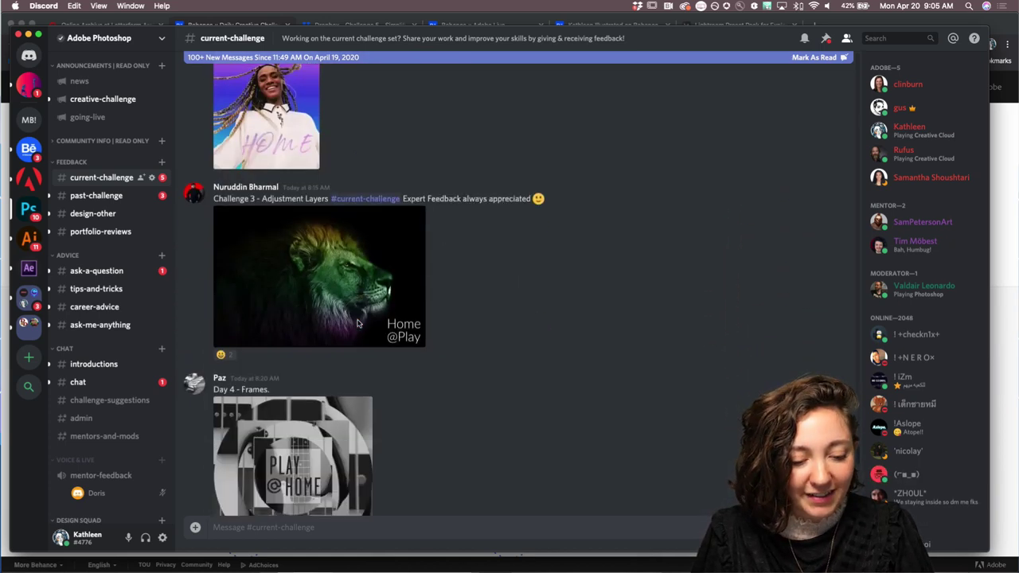
pyautogui.scroll(-8, 357, 323)
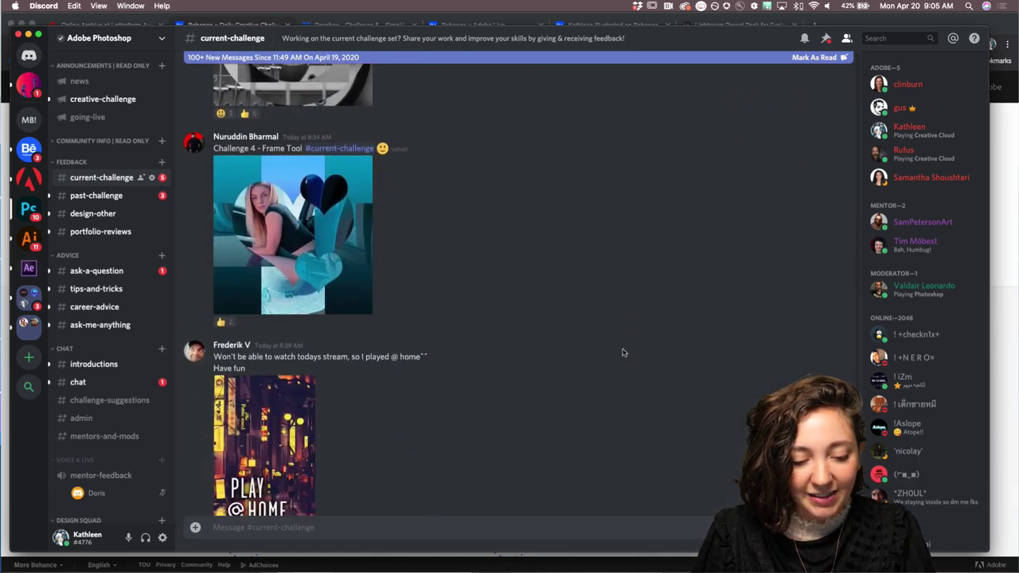
pyautogui.scroll(-3, 624, 353)
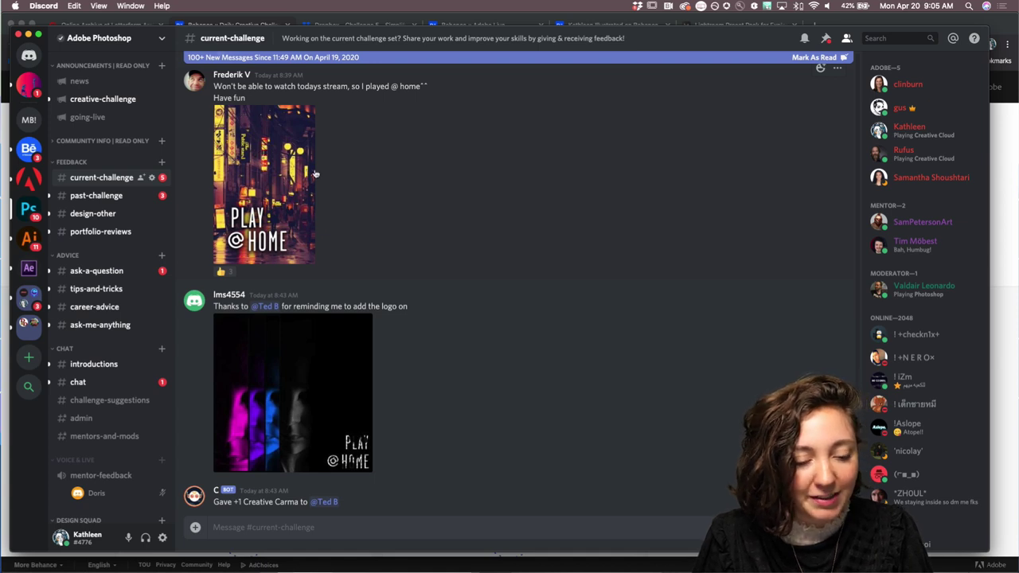
pyautogui.scroll(1, 360, 203)
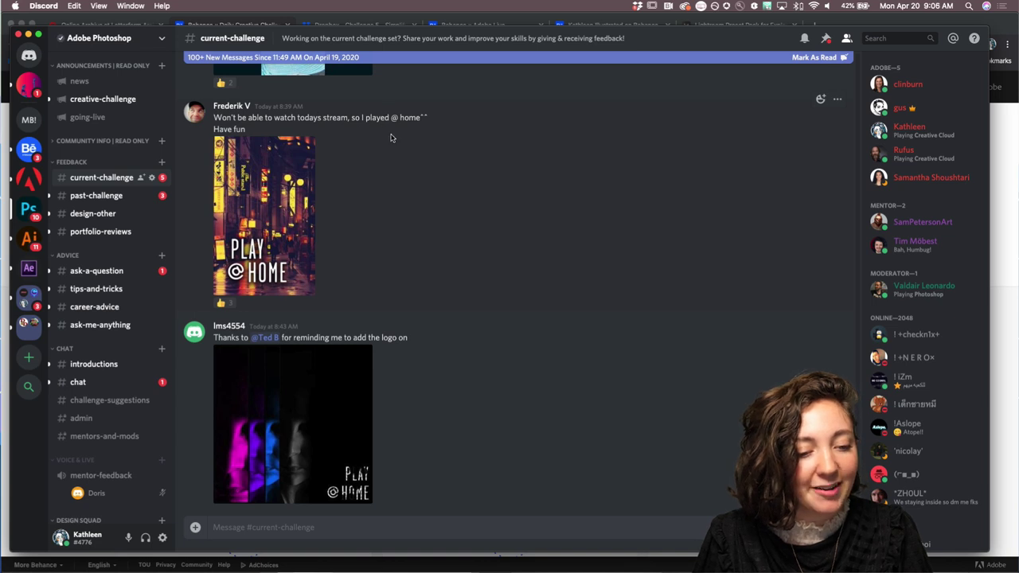
pyautogui.scroll(-6, 420, 228)
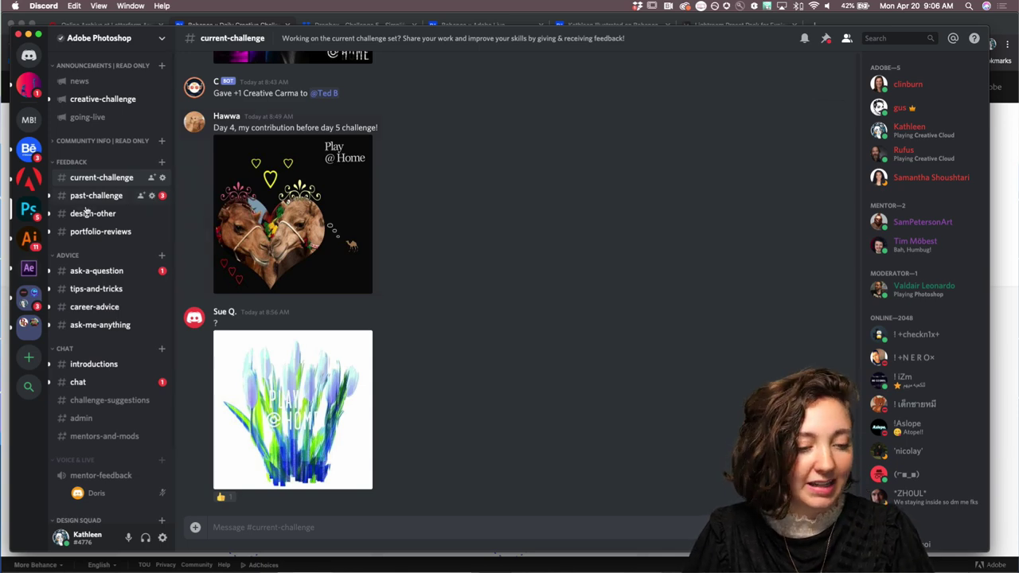
pyautogui.click(29, 35)
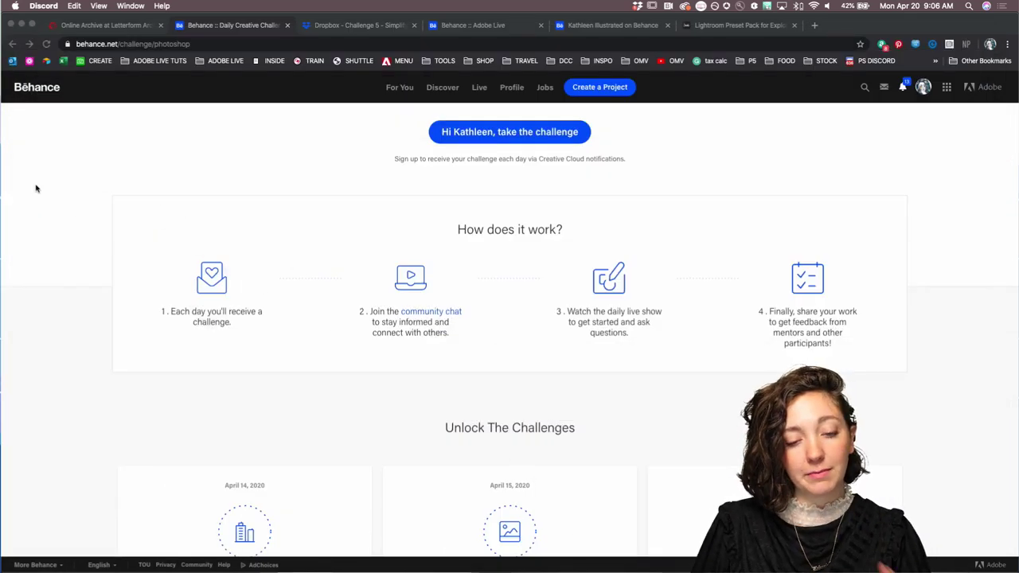
pyautogui.click(607, 25)
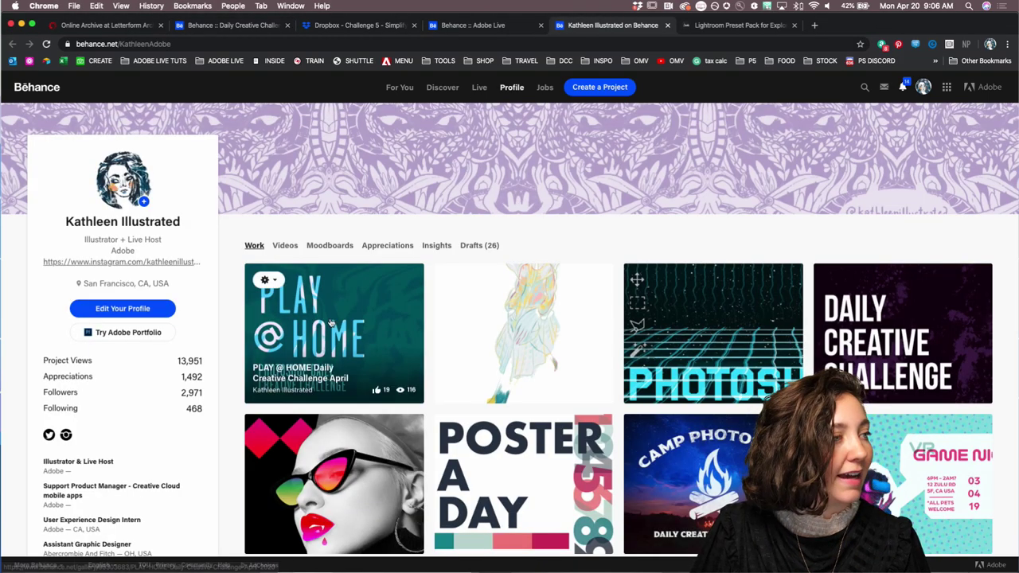
pyautogui.click(342, 335)
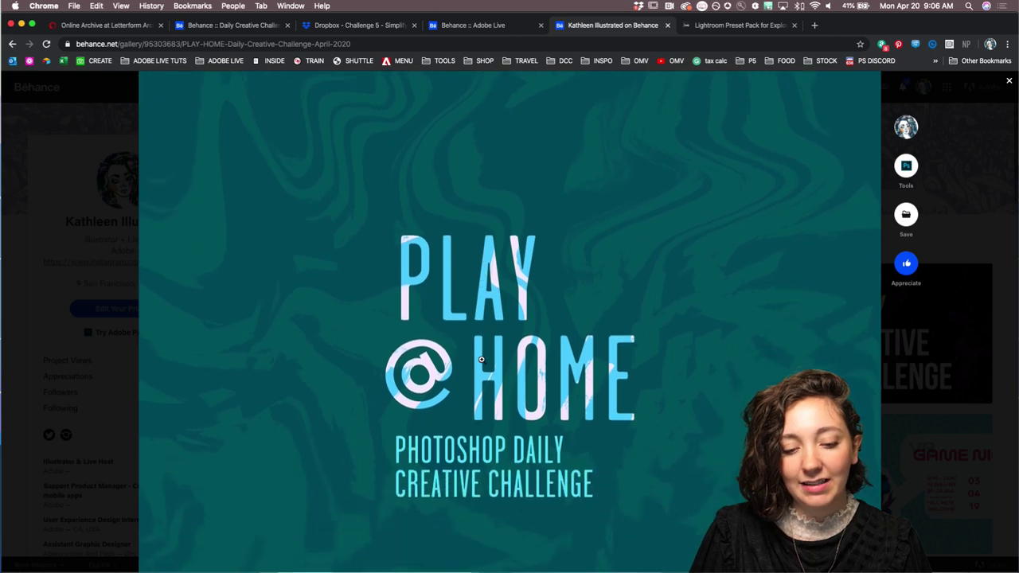
pyautogui.scroll(-10, 481, 360)
pyautogui.scroll(-3, 481, 360)
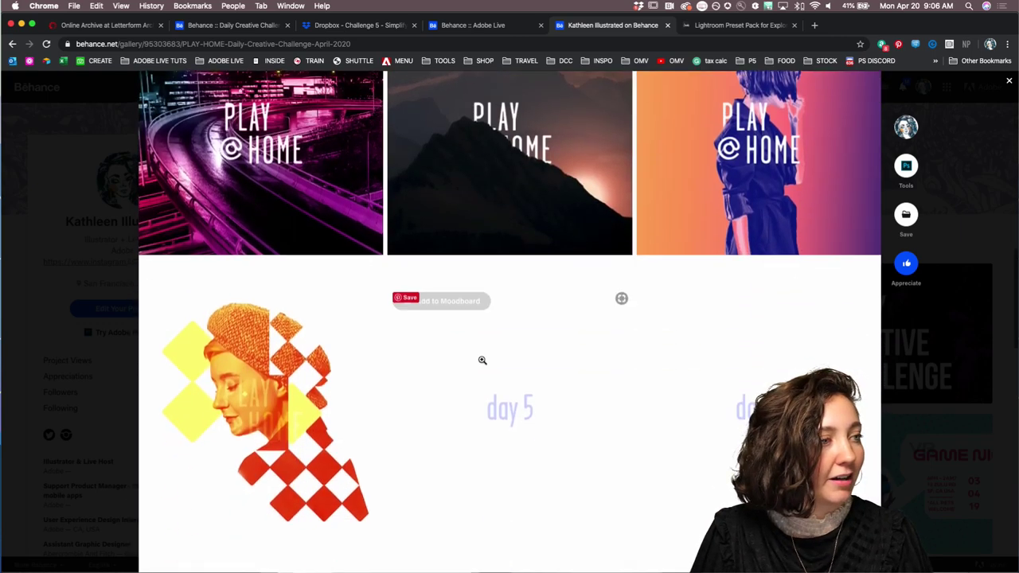
pyautogui.scroll(2, 494, 280)
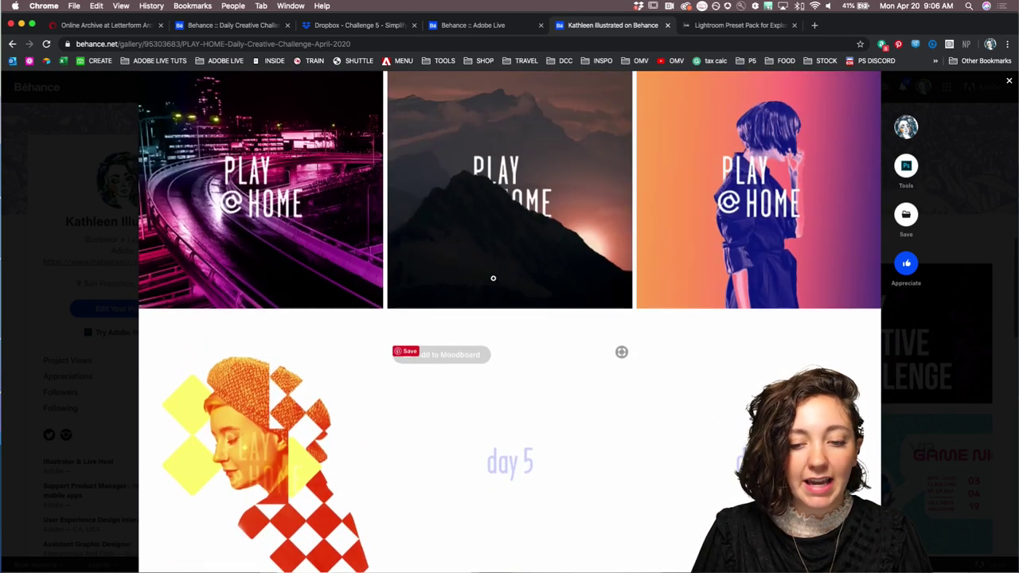
pyautogui.scroll(-2, 493, 279)
pyautogui.scroll(3, 493, 279)
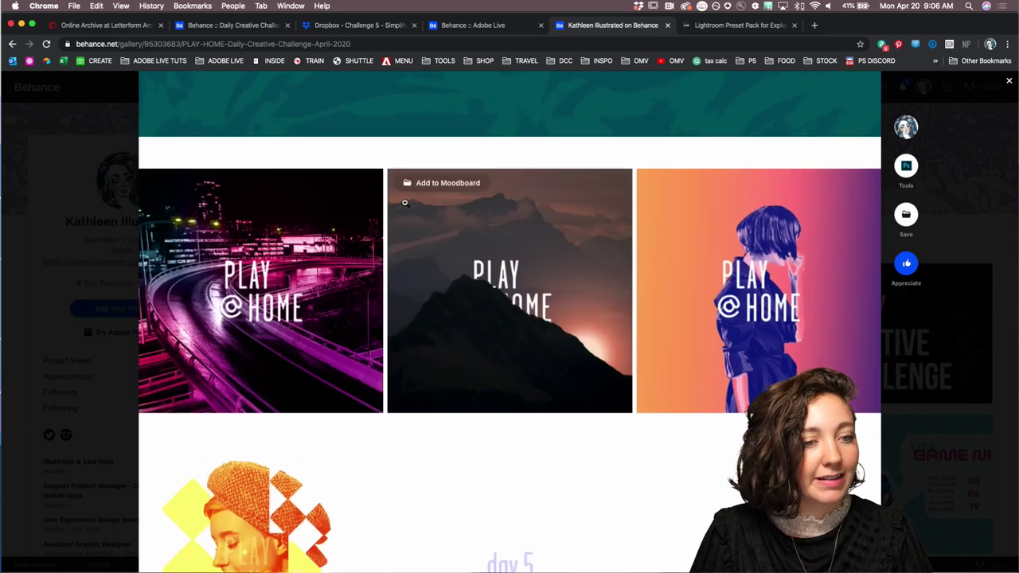
pyautogui.scroll(1, 434, 229)
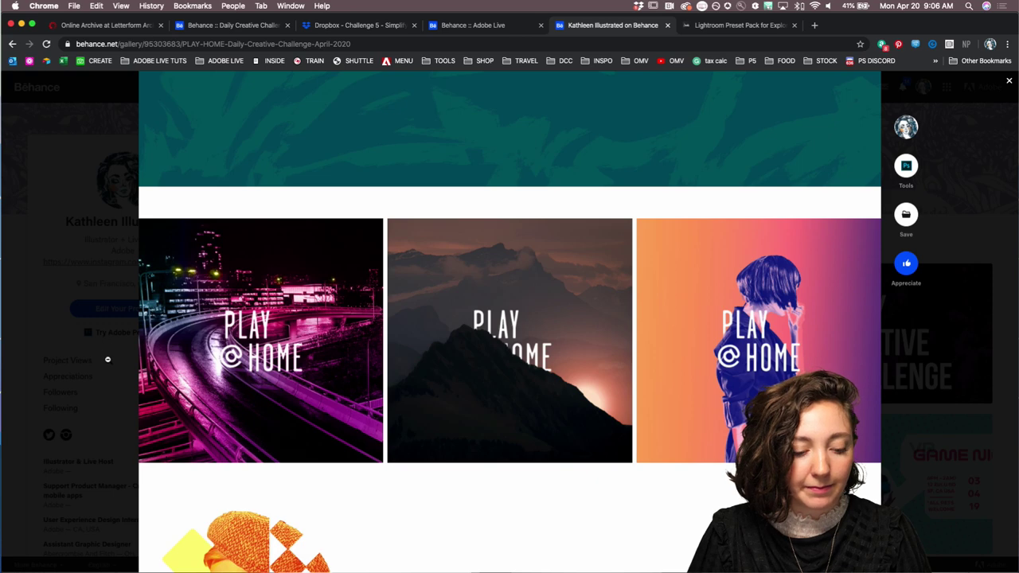
# Toggle the Tokyo photo's Camera Raw Filter off and on at 100% and 50% zoom, then return to Chrome
pyautogui.moveTo(303, 561)
pyautogui.click(377, 553)
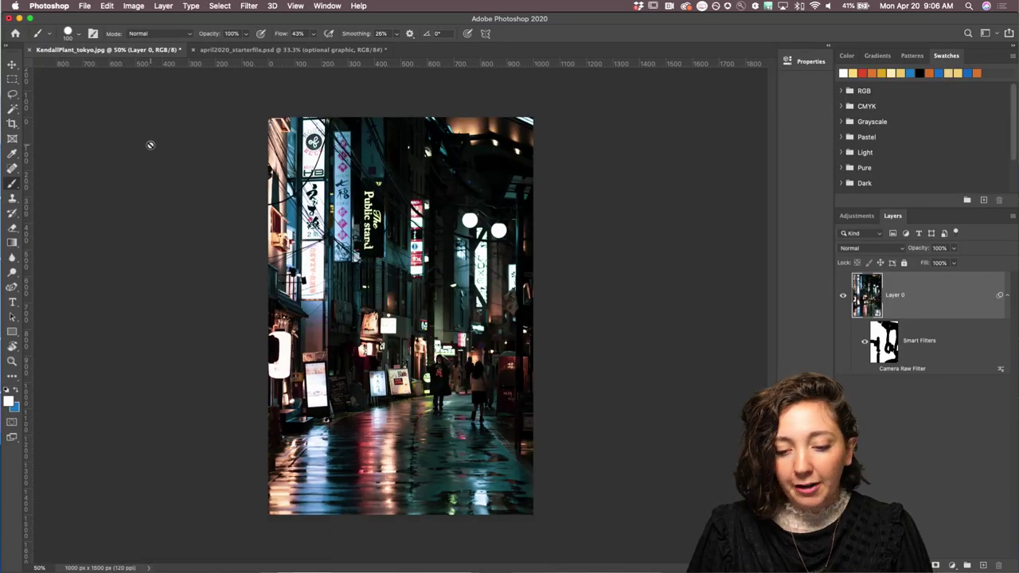
pyautogui.press('F2')
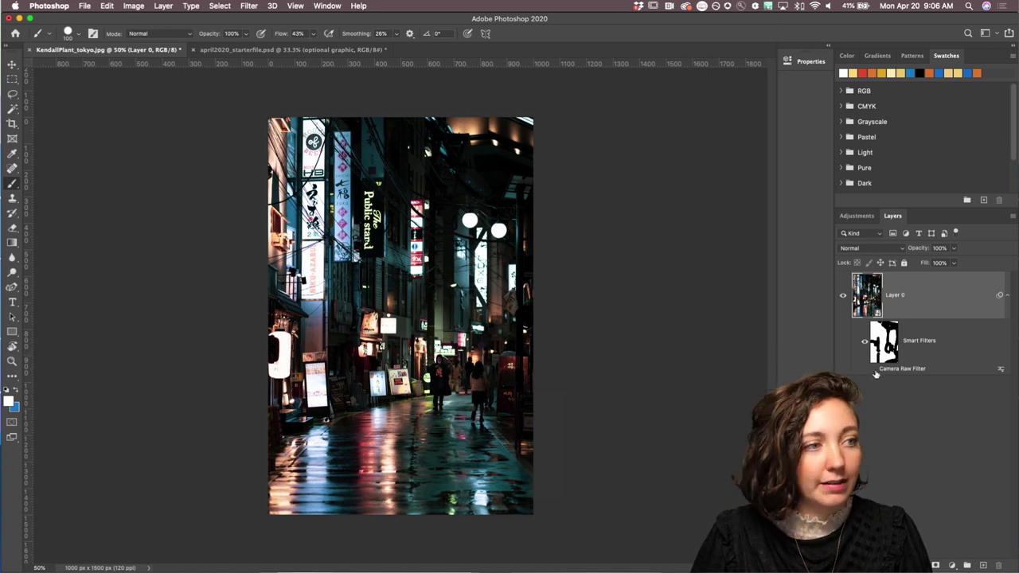
pyautogui.click(874, 370)
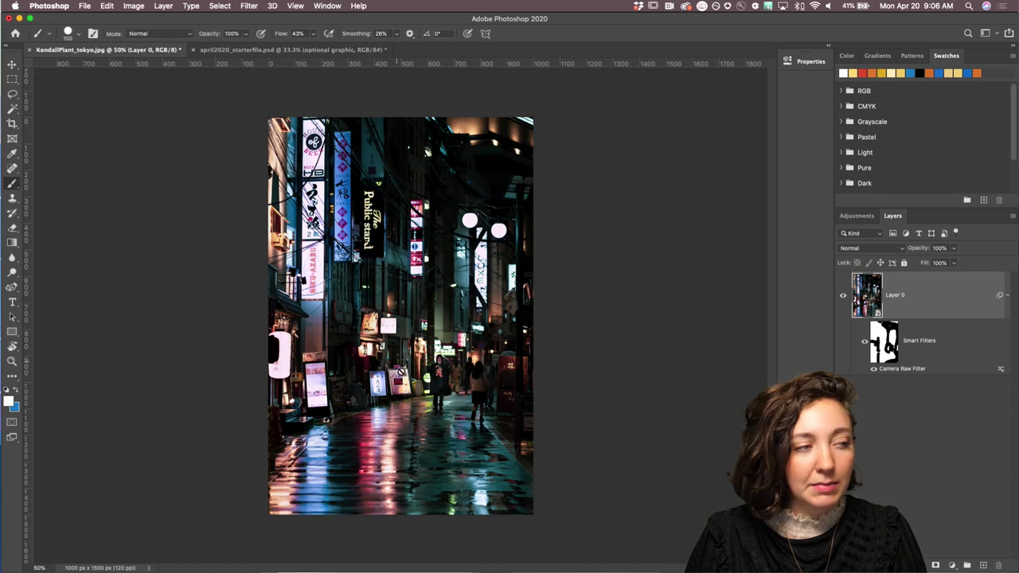
pyautogui.press('super+1')
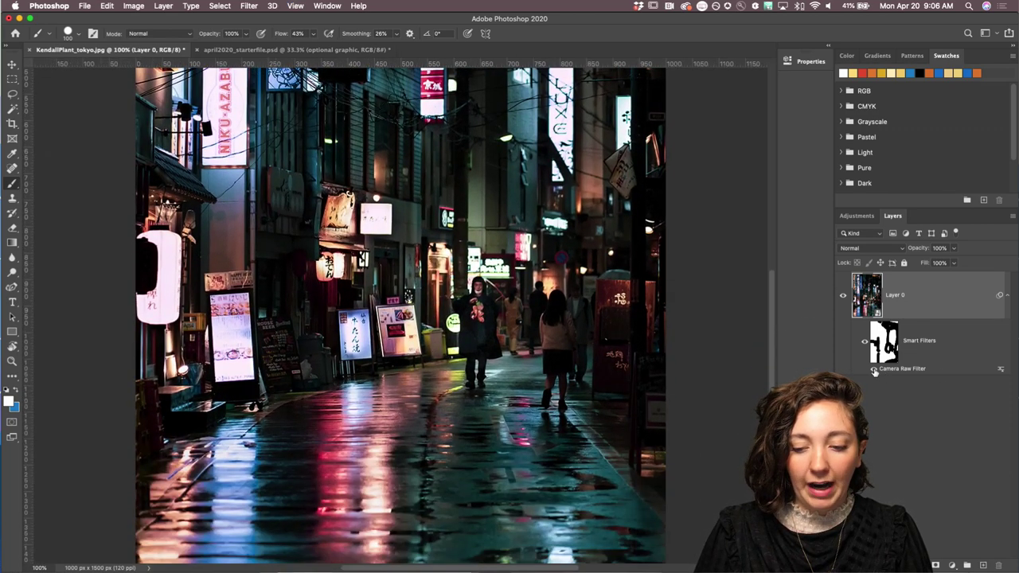
pyautogui.click(874, 371)
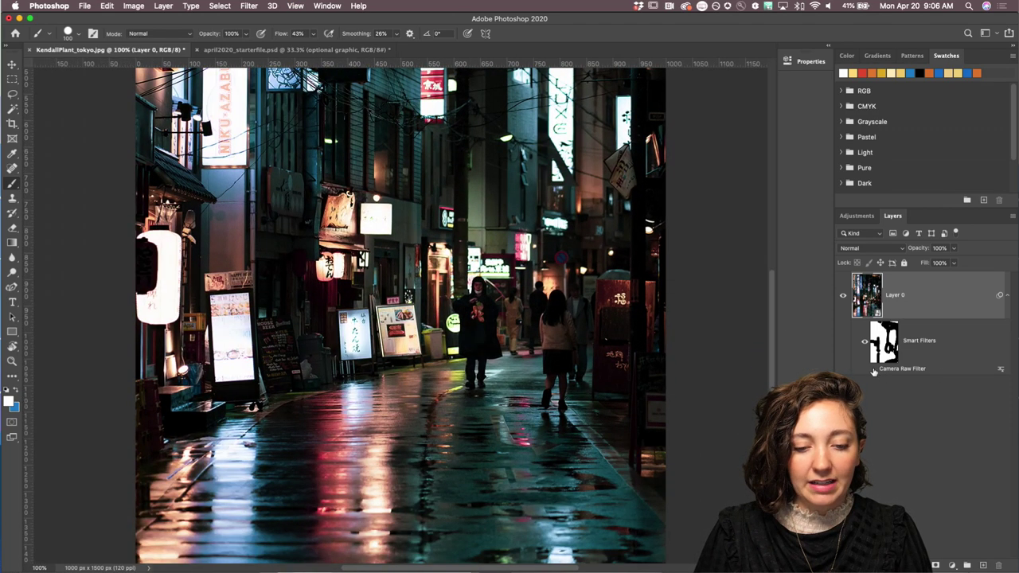
pyautogui.click(874, 371)
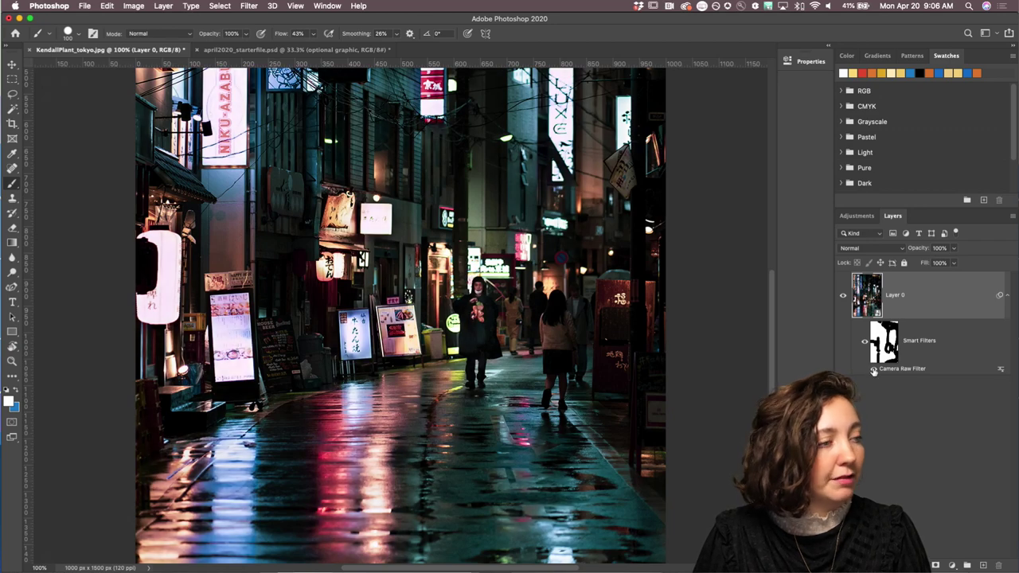
pyautogui.press('super+minus')
pyautogui.press('super+minus')
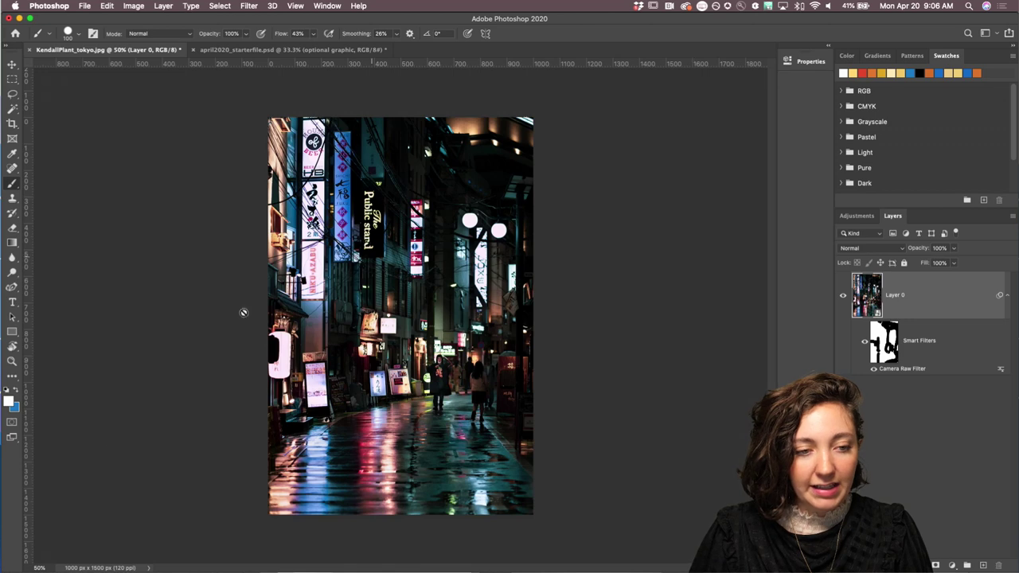
pyautogui.click(187, 557)
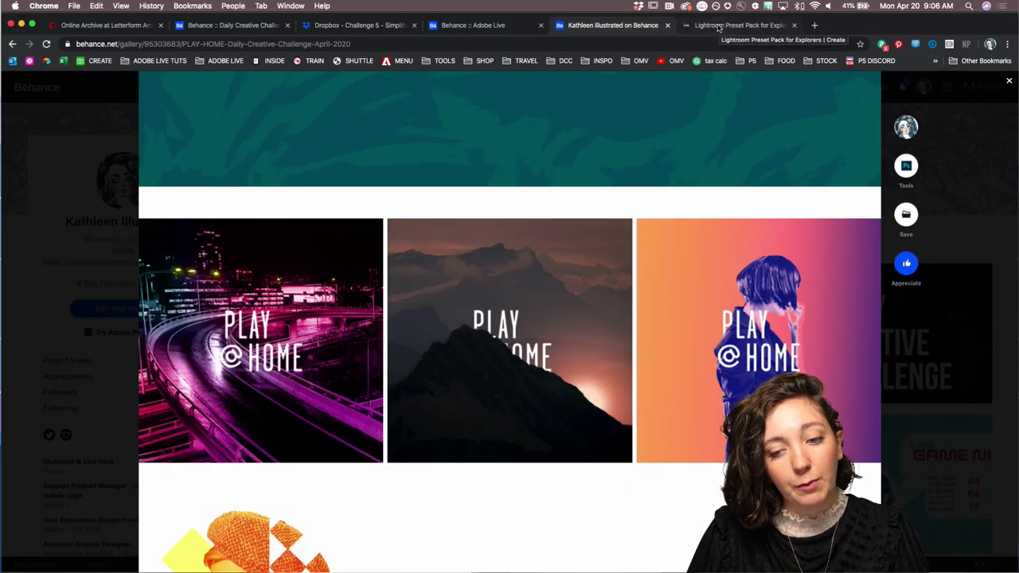
# Find the Tokyo photos in the Lightroom Preset Pack article, select its URL, and pause the Adobe Live stream
pyautogui.click(718, 28)
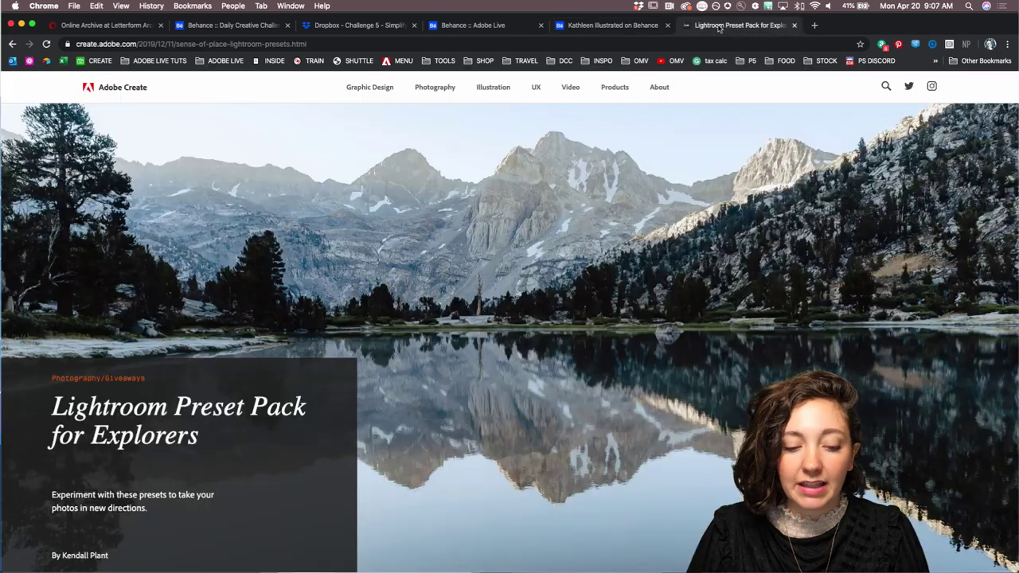
pyautogui.scroll(-10, 509, 318)
pyautogui.scroll(-10, 561, 323)
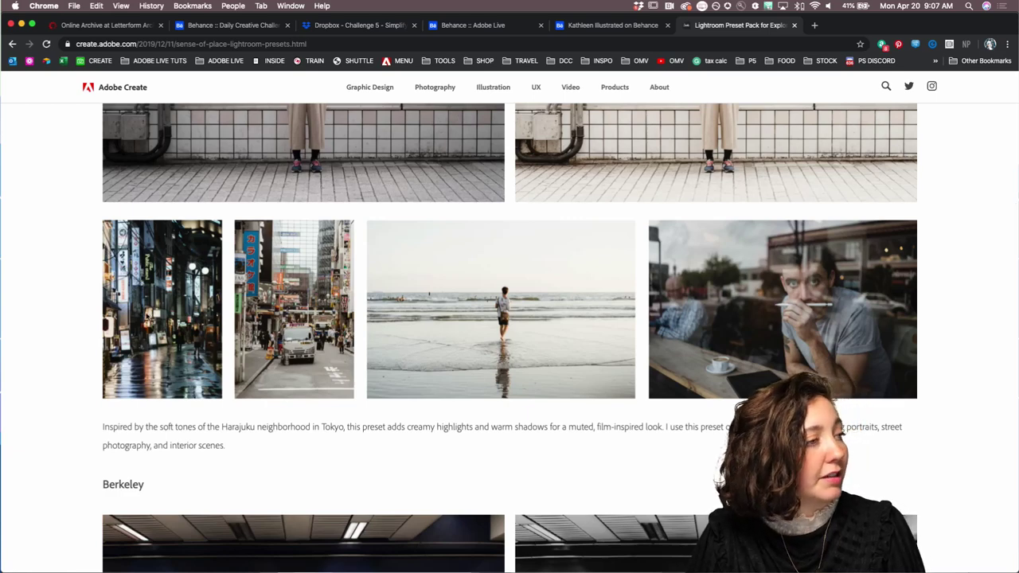
pyautogui.scroll(1, 179, 332)
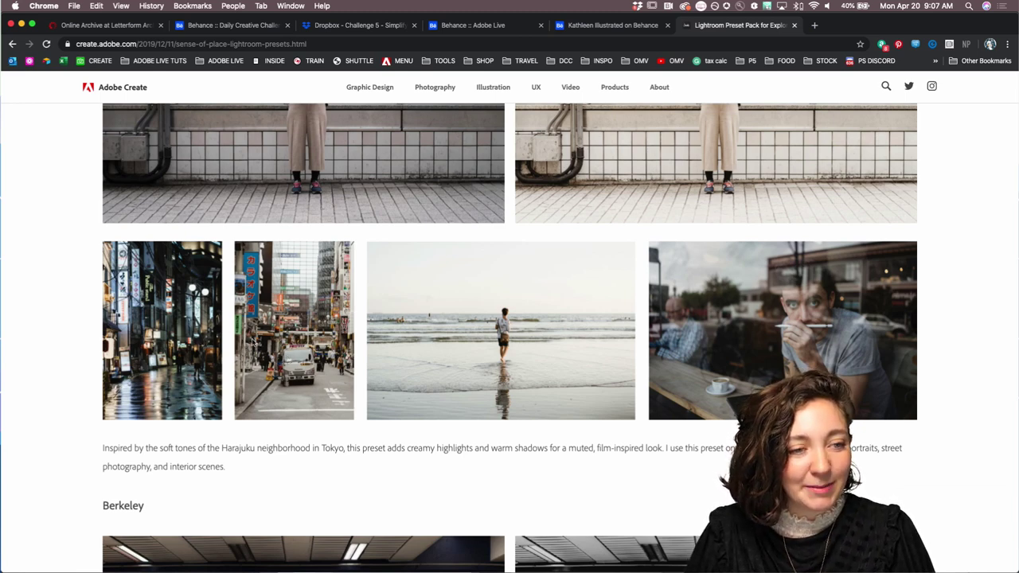
pyautogui.click(160, 44)
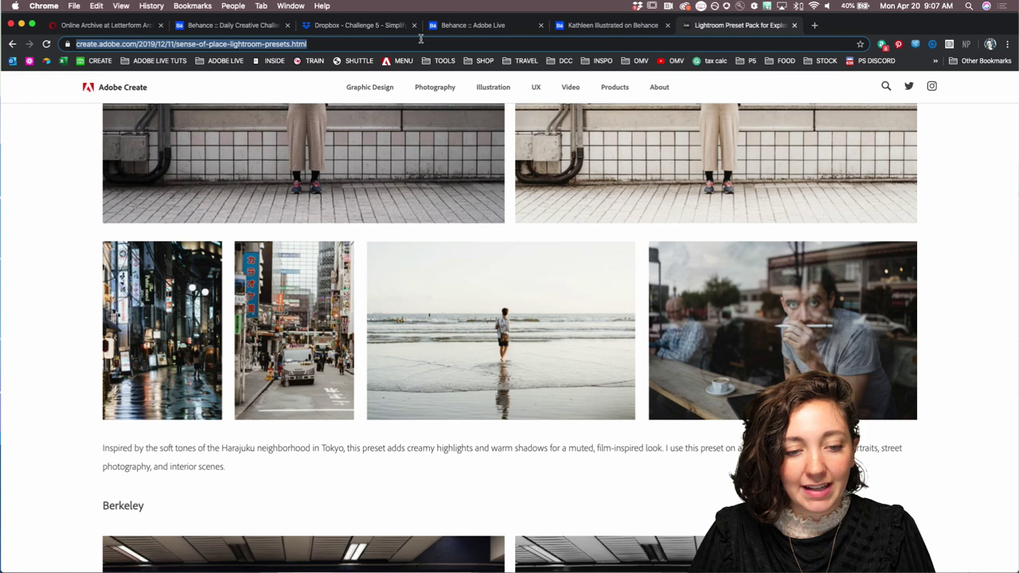
pyautogui.click(491, 26)
pyautogui.click(18, 480)
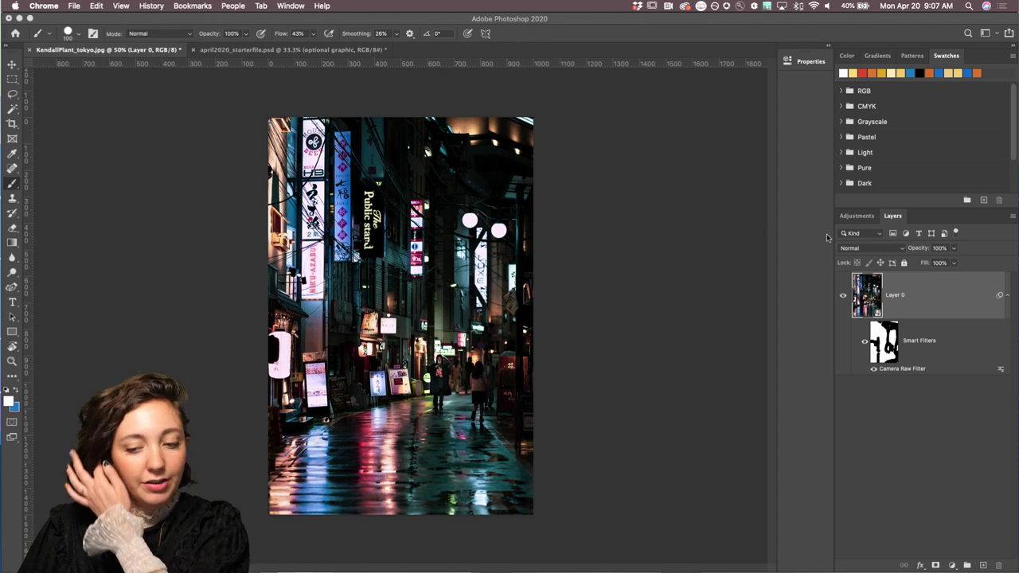
# Close the edited KendallPlant_tokyo.jpg without saving and reopen it from the Day 5 starter assets
pyautogui.click(33, 16)
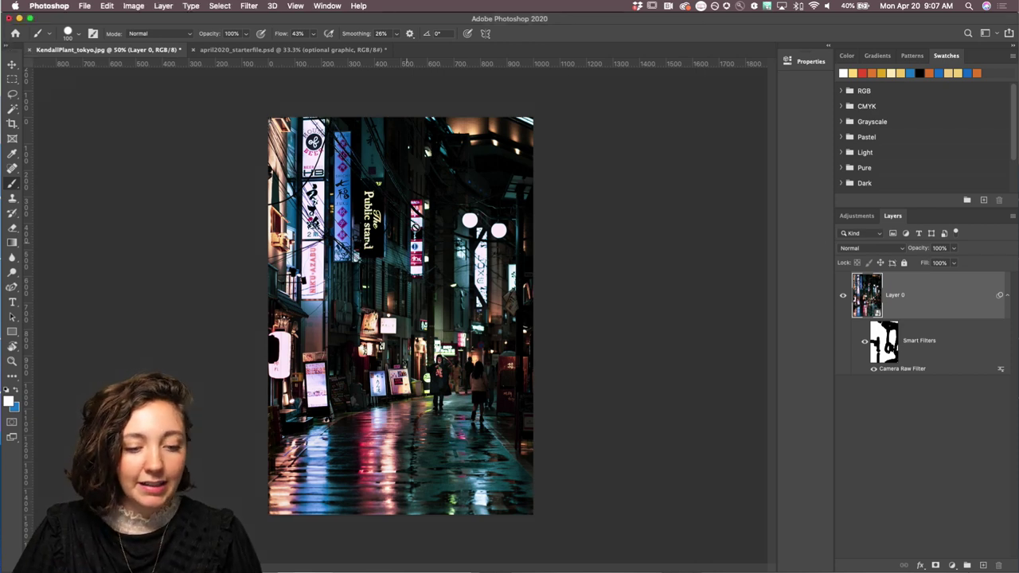
pyautogui.click(31, 50)
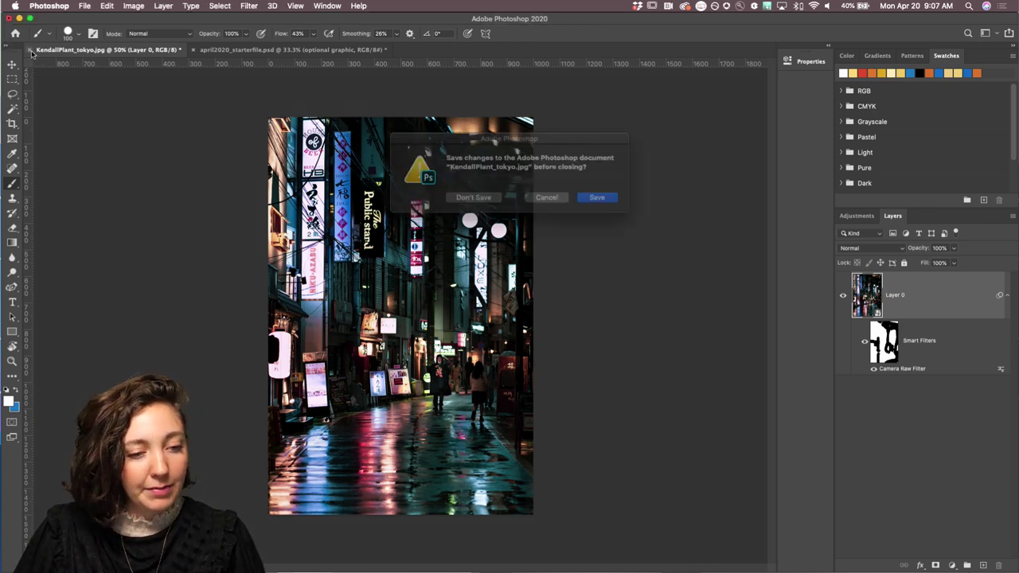
pyautogui.click(483, 200)
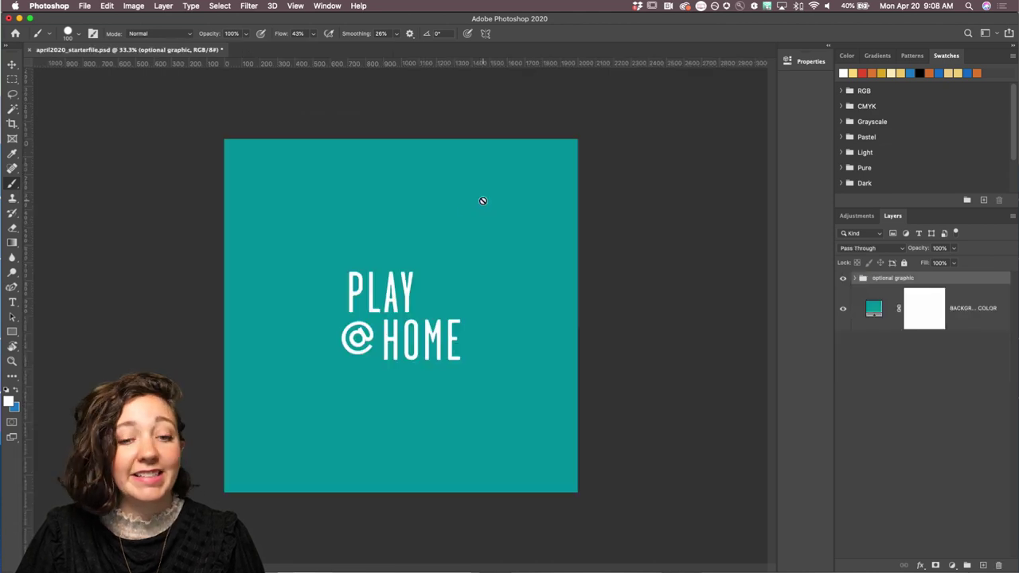
pyautogui.click(85, 6)
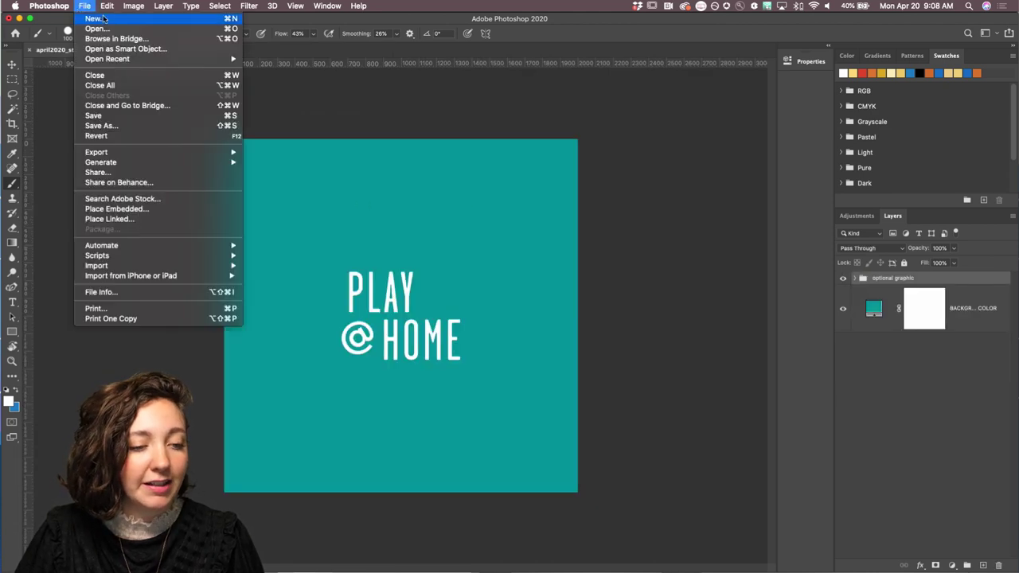
pyautogui.click(95, 28)
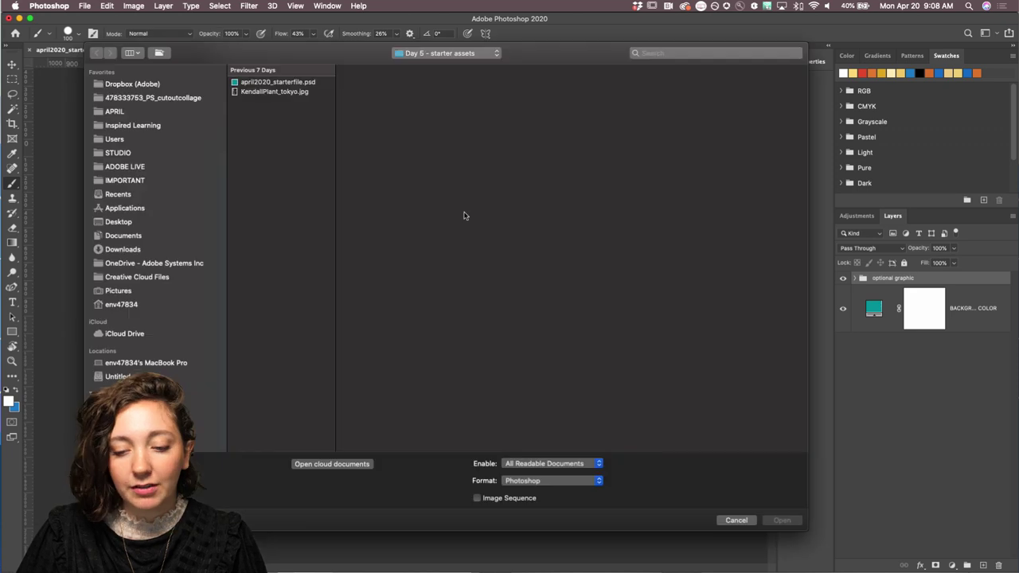
pyautogui.click(278, 91)
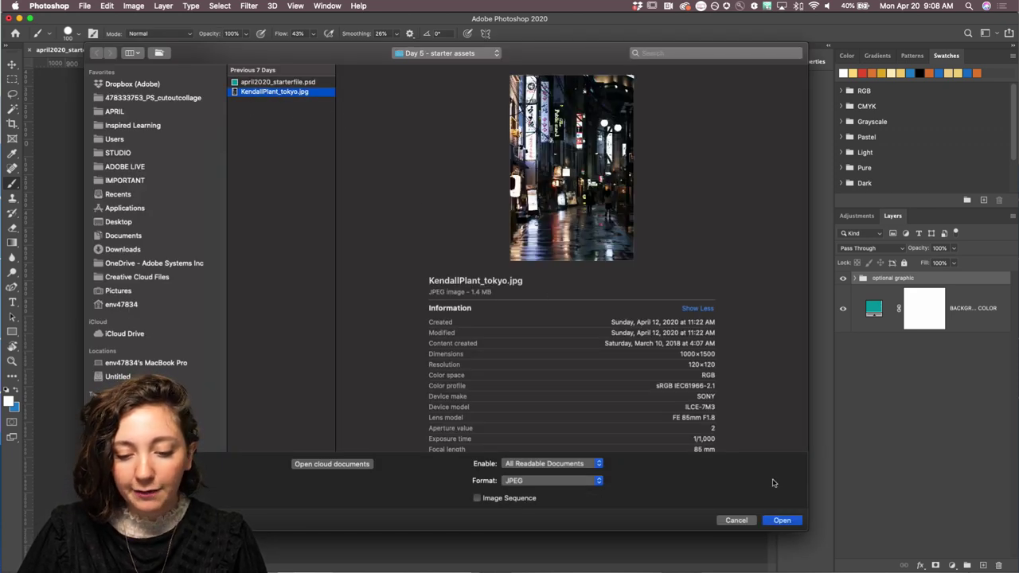
pyautogui.click(783, 521)
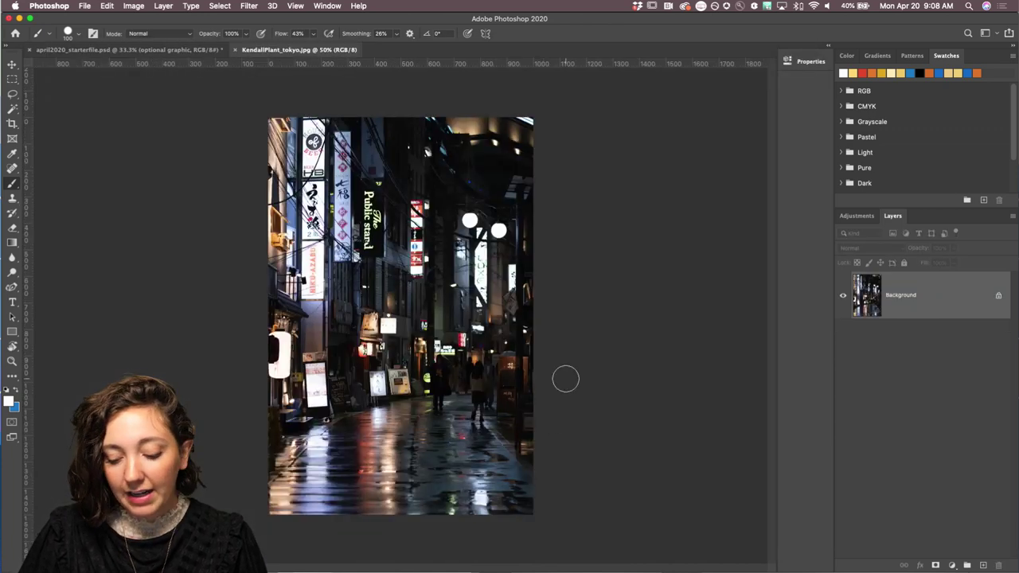
# Convert the Tokyo photo's Background layer to a smart object and rename it tokyo_night
pyautogui.press('super+equal')
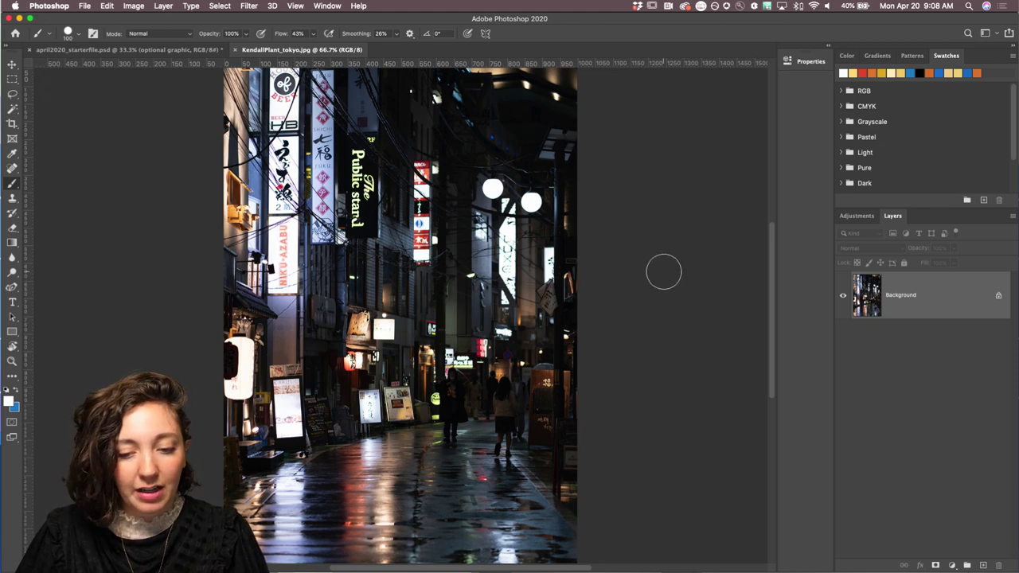
pyautogui.press('super+minus')
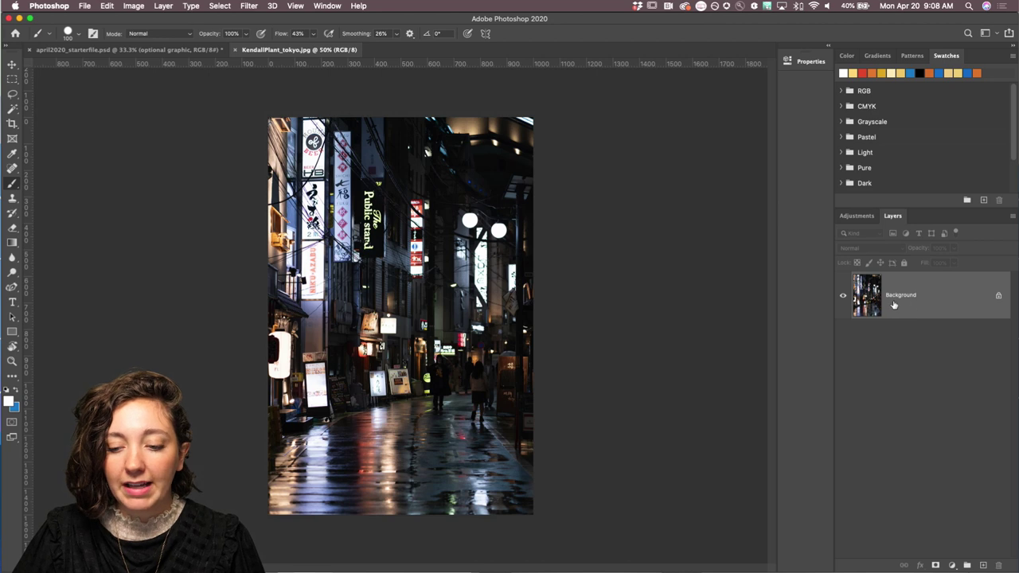
pyautogui.rightClick(922, 299)
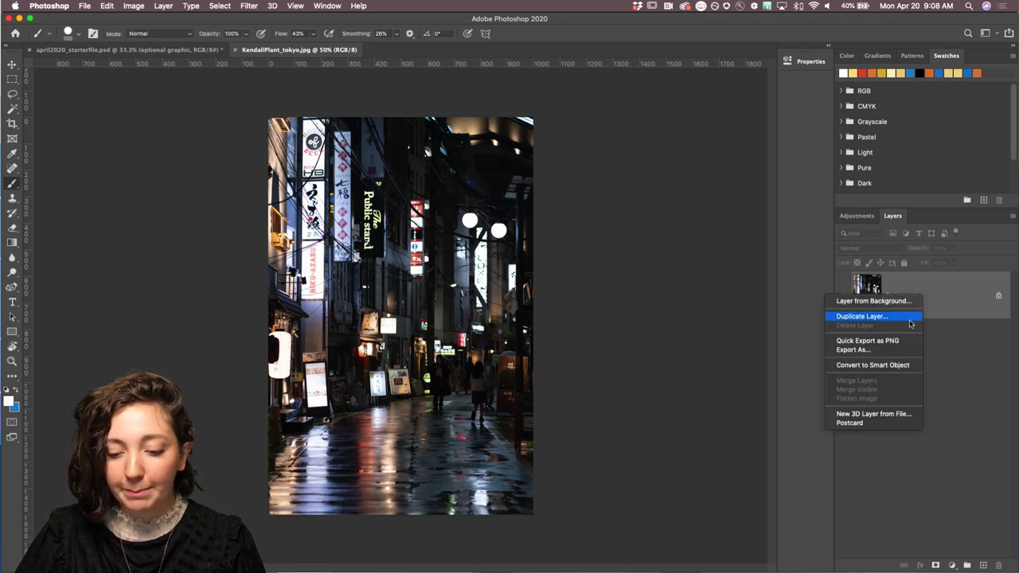
pyautogui.click(866, 365)
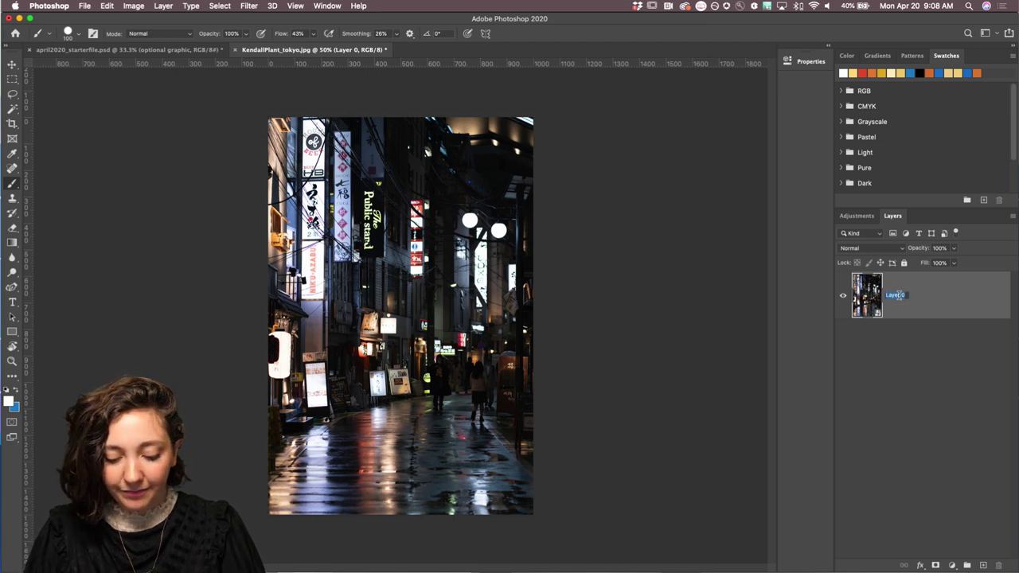
pyautogui.write('tokyo')
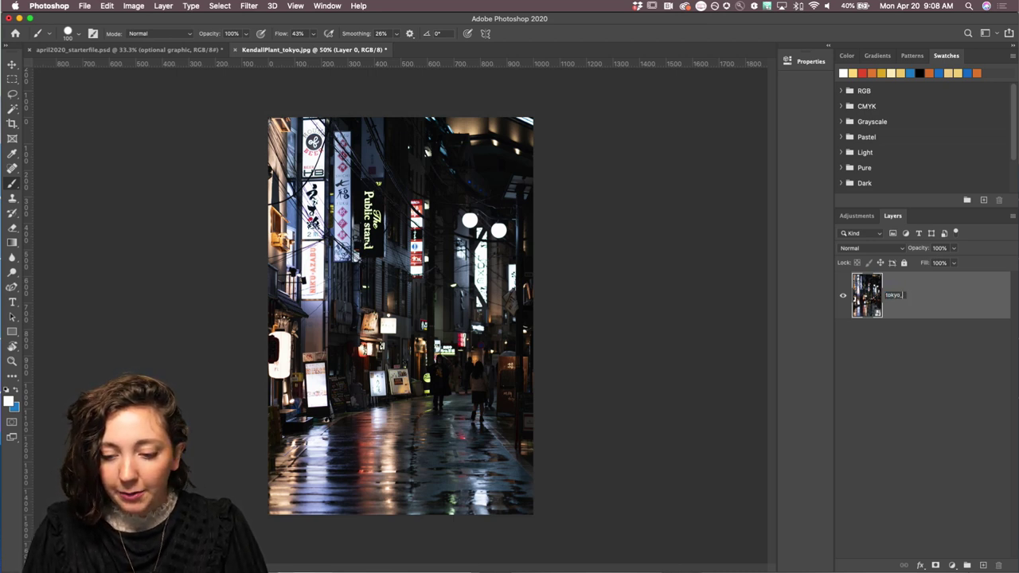
pyautogui.write('_night')
pyautogui.press('Return')
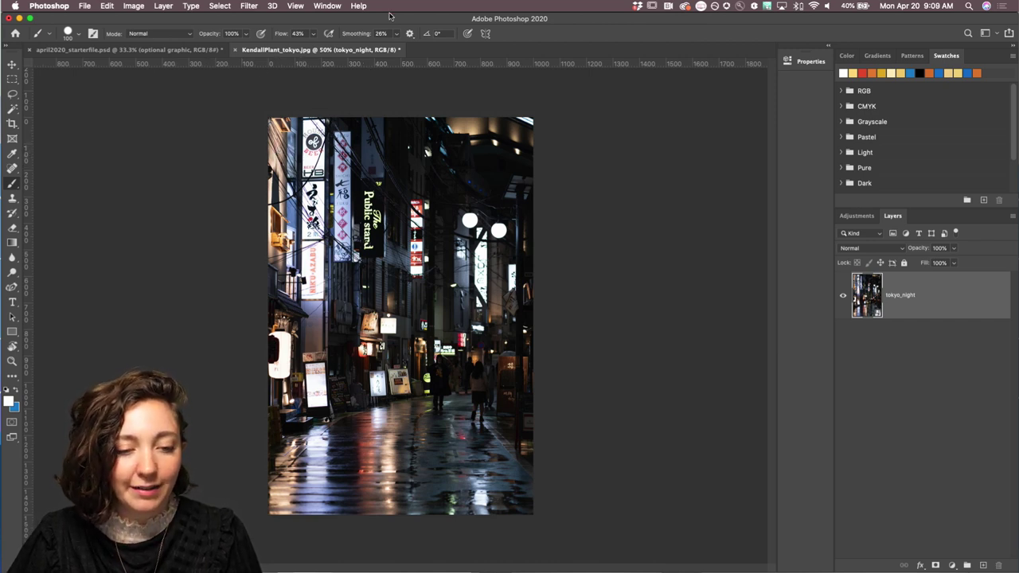
# Apply Filter > Camera Raw Filter to the tokyo_night layer
pyautogui.click(249, 6)
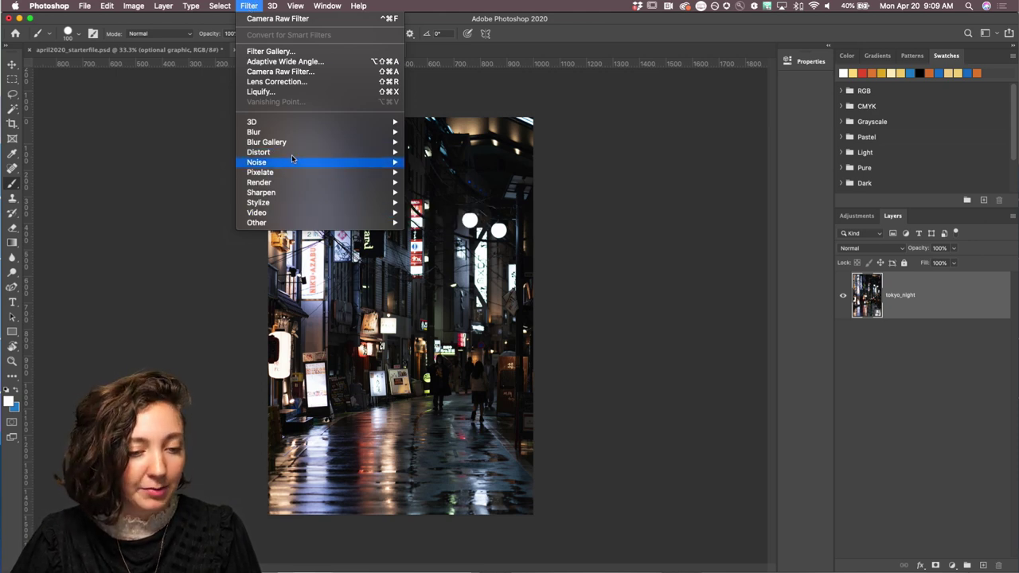
pyautogui.moveTo(296, 144)
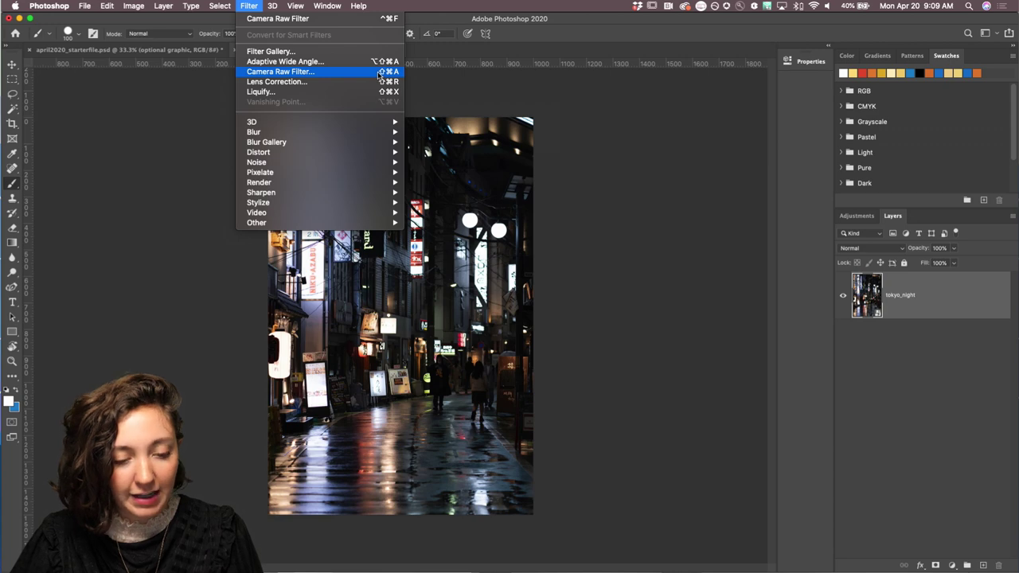
pyautogui.click(304, 74)
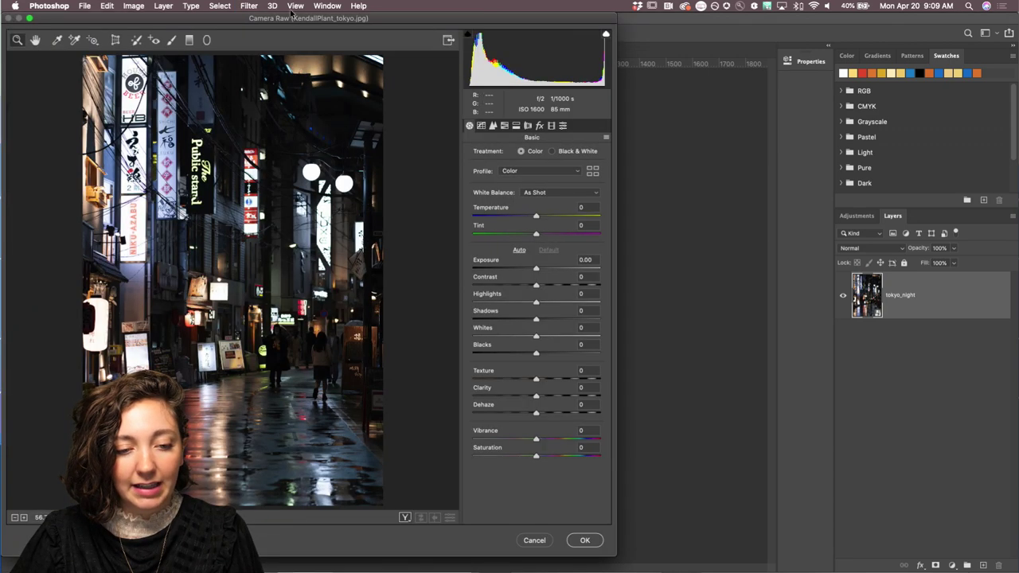
# Reposition the Camera Raw window and switch it to full-screen mode
pyautogui.moveTo(277, 17); pyautogui.dragTo(450, 28)
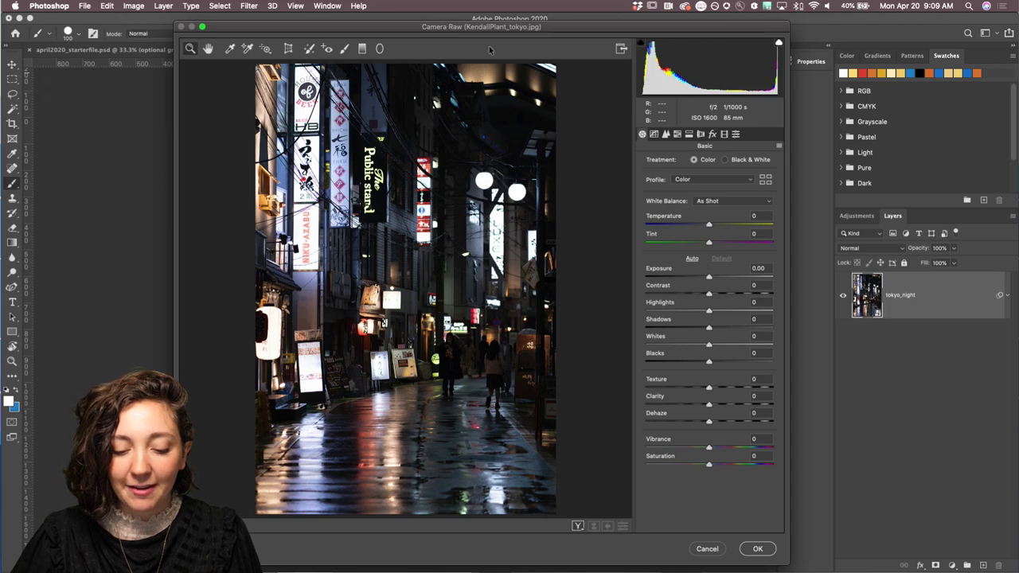
pyautogui.moveTo(579, 28); pyautogui.dragTo(553, 19)
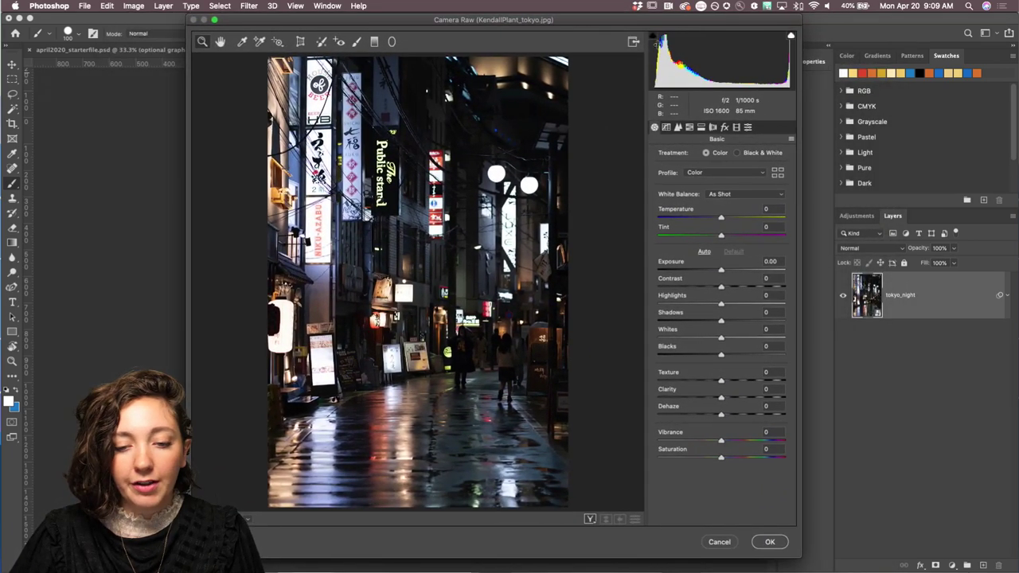
pyautogui.click(633, 42)
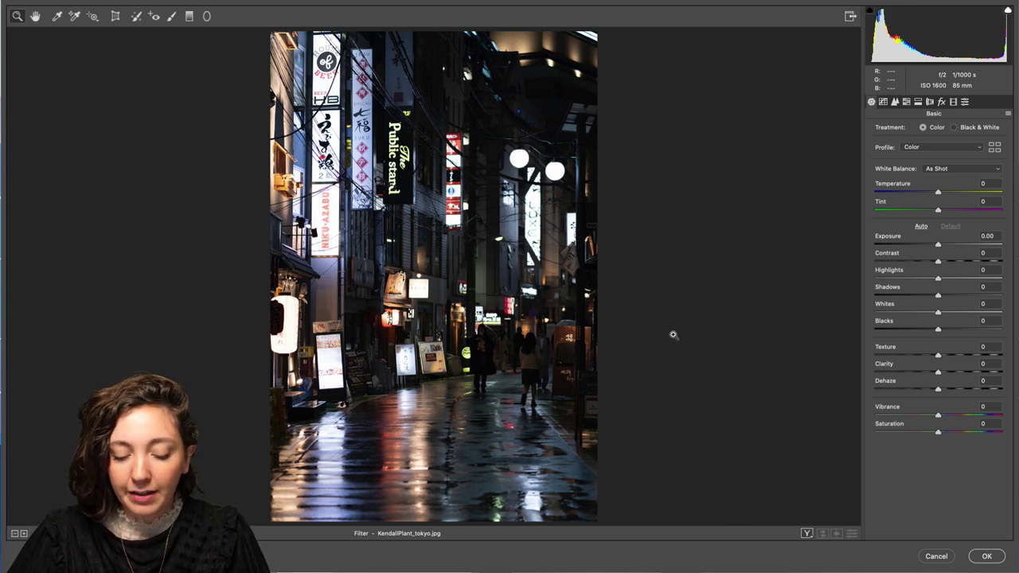
# Cycle through the Before/After view layouts, ending on the side-by-side comparison
pyautogui.click(807, 535)
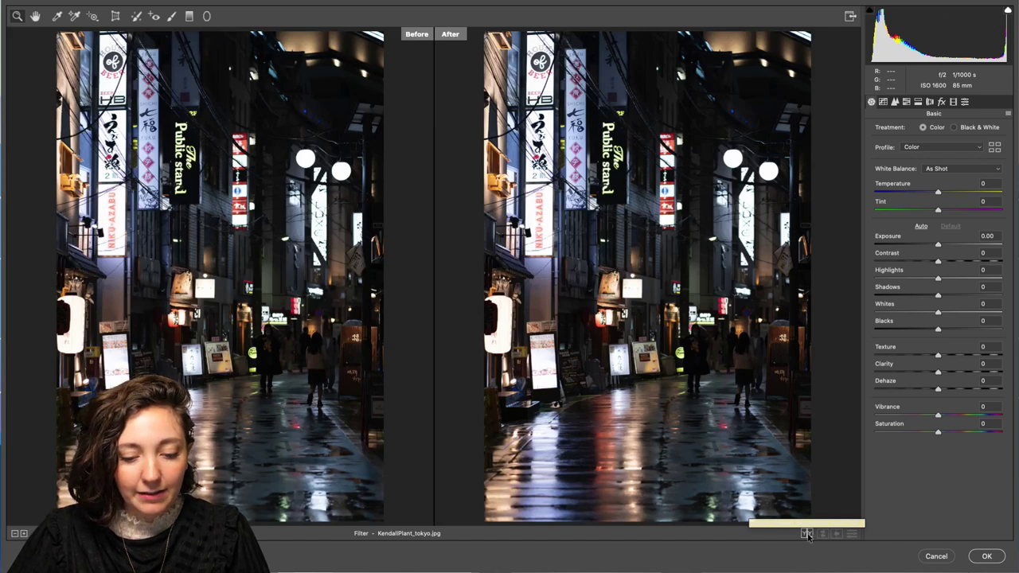
pyautogui.click(808, 535)
pyautogui.click(808, 534)
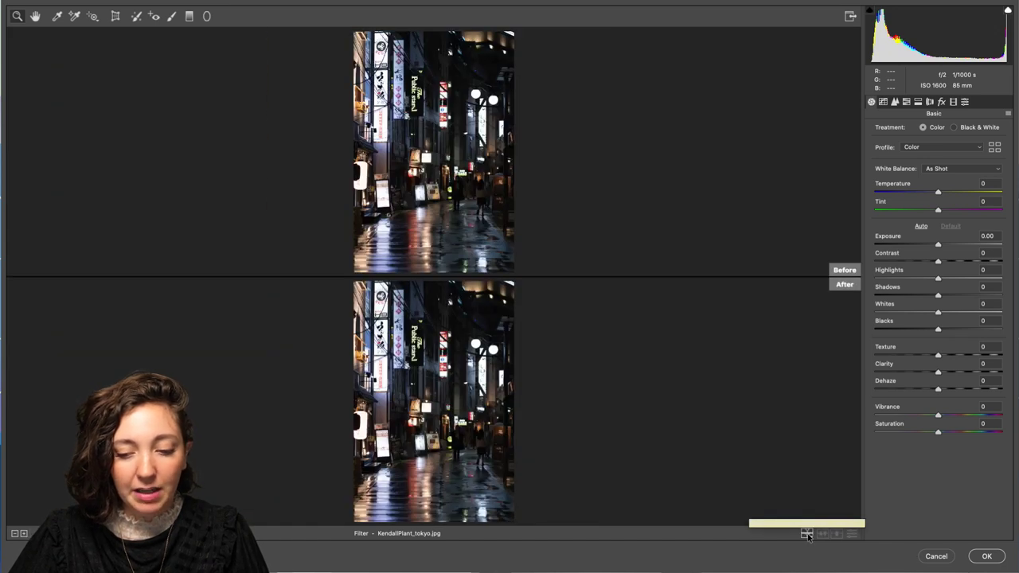
pyautogui.click(808, 535)
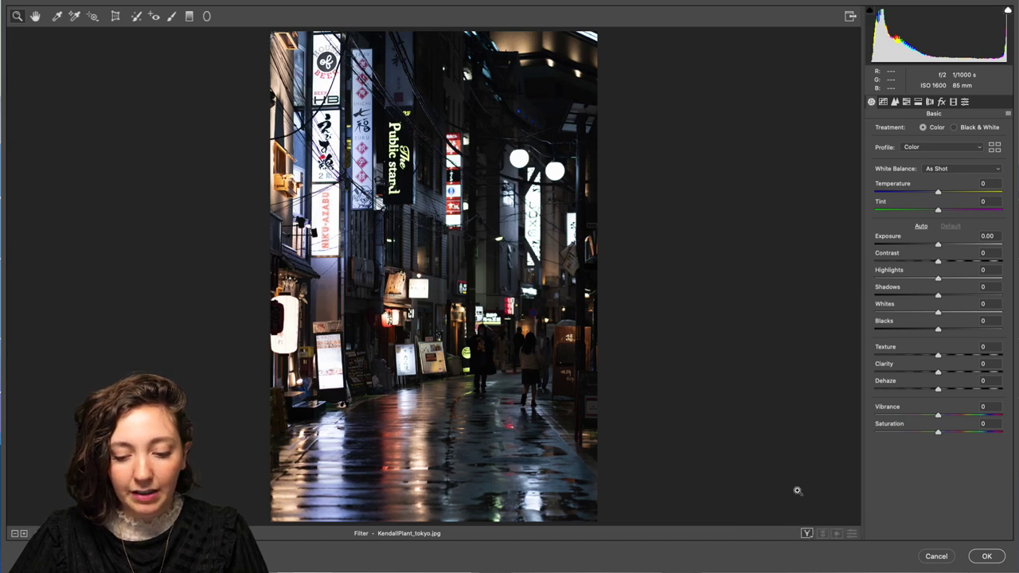
pyautogui.click(808, 535)
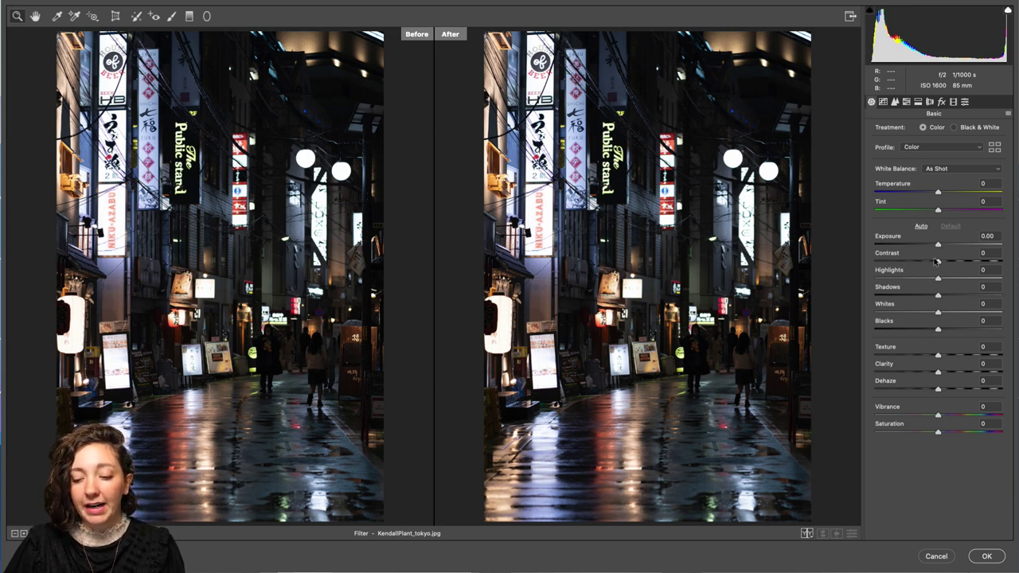
pyautogui.moveTo(937, 245)
pyautogui.mouseDown()
pyautogui.moveTo(966, 242)
pyautogui.moveTo(915, 244)
pyautogui.moveTo(956, 246)
pyautogui.mouseUp()
pyautogui.doubleClick(957, 245)
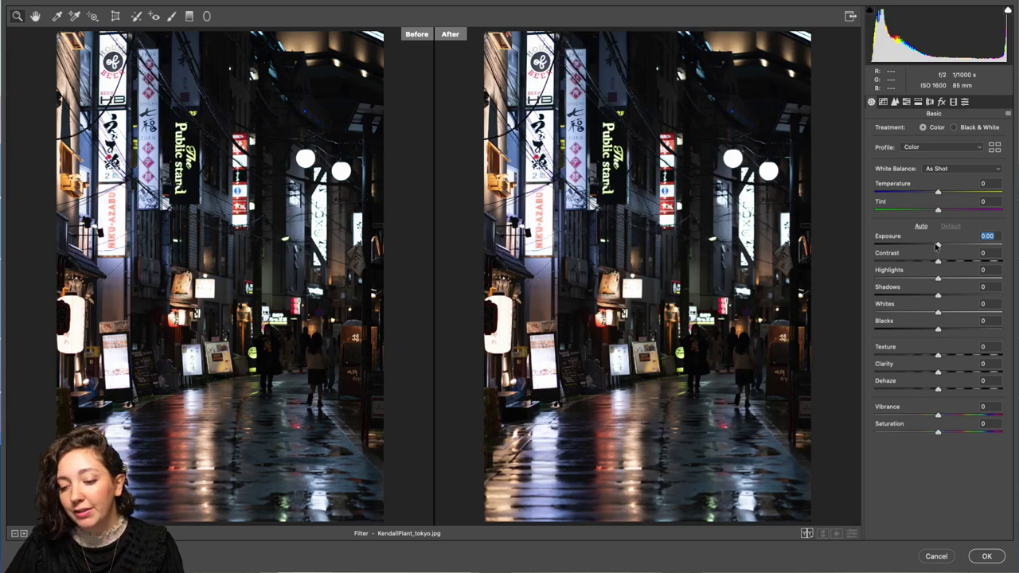
pyautogui.moveTo(938, 244)
pyautogui.mouseDown()
pyautogui.moveTo(976, 244)
pyautogui.moveTo(902, 253)
pyautogui.moveTo(922, 252)
pyautogui.mouseUp()
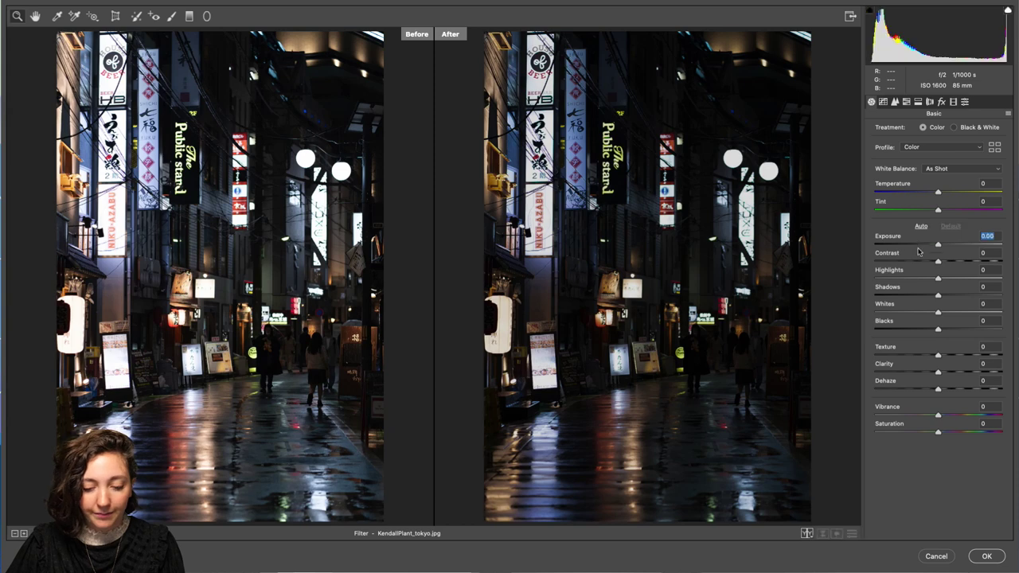
pyautogui.doubleClick(918, 246)
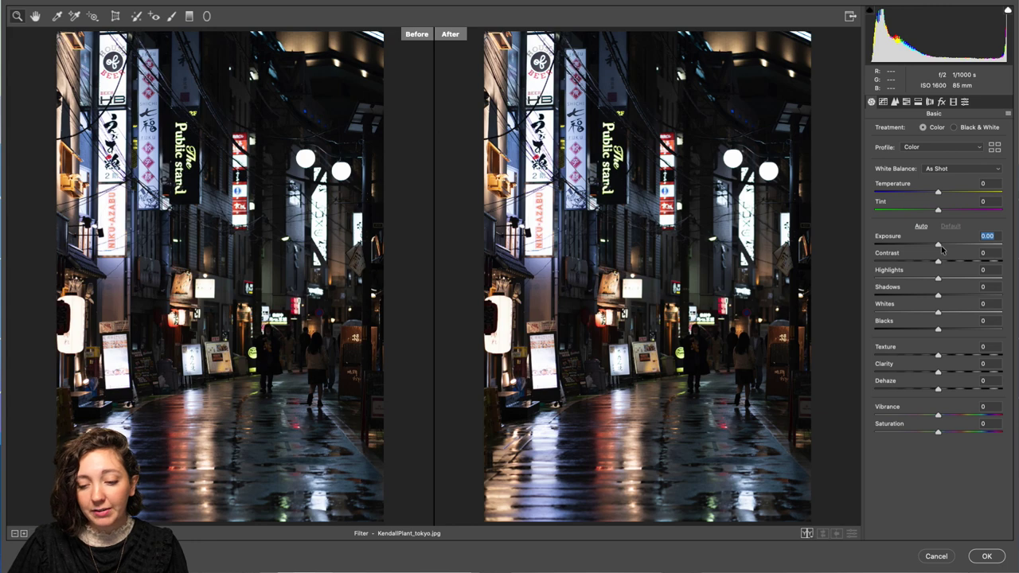
pyautogui.moveTo(941, 245); pyautogui.dragTo(970, 246)
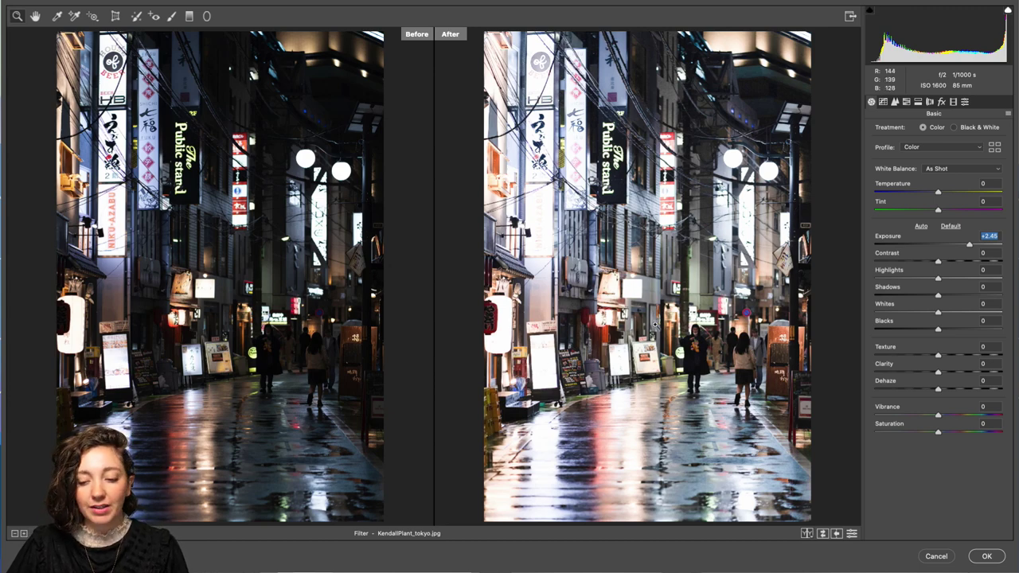
pyautogui.moveTo(968, 245); pyautogui.dragTo(910, 249)
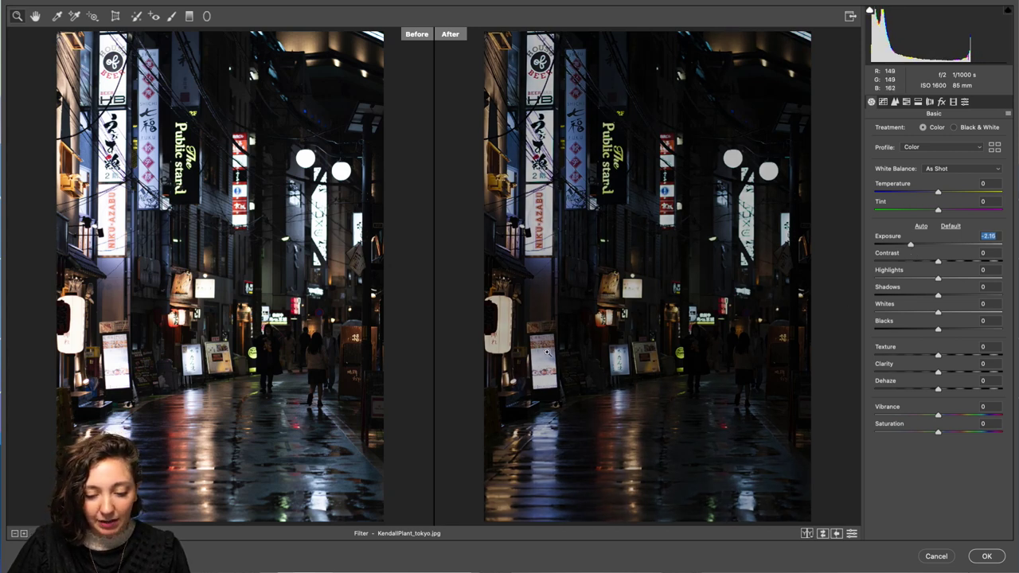
pyautogui.scroll(5, 546, 351)
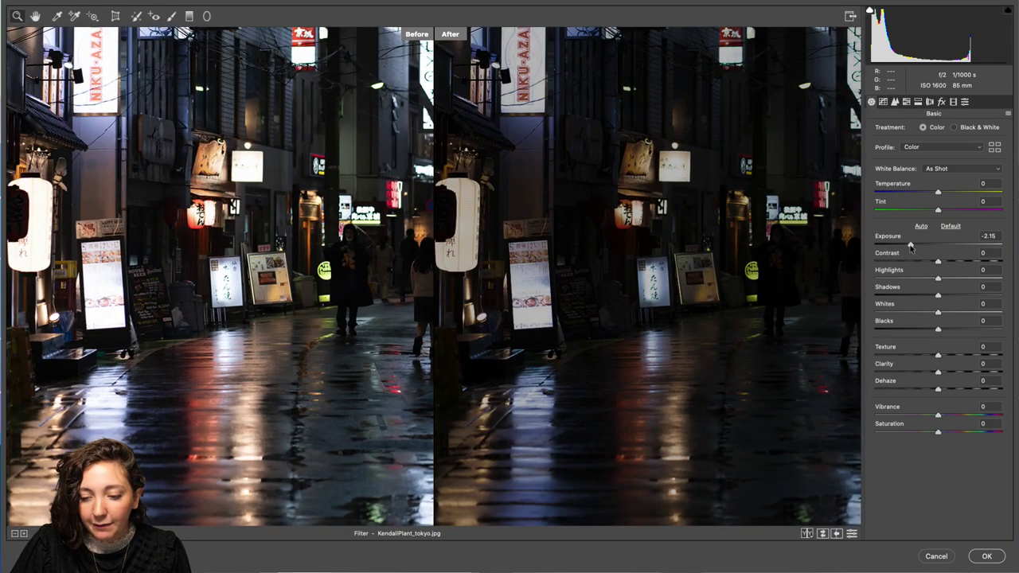
pyautogui.moveTo(911, 245); pyautogui.dragTo(966, 245)
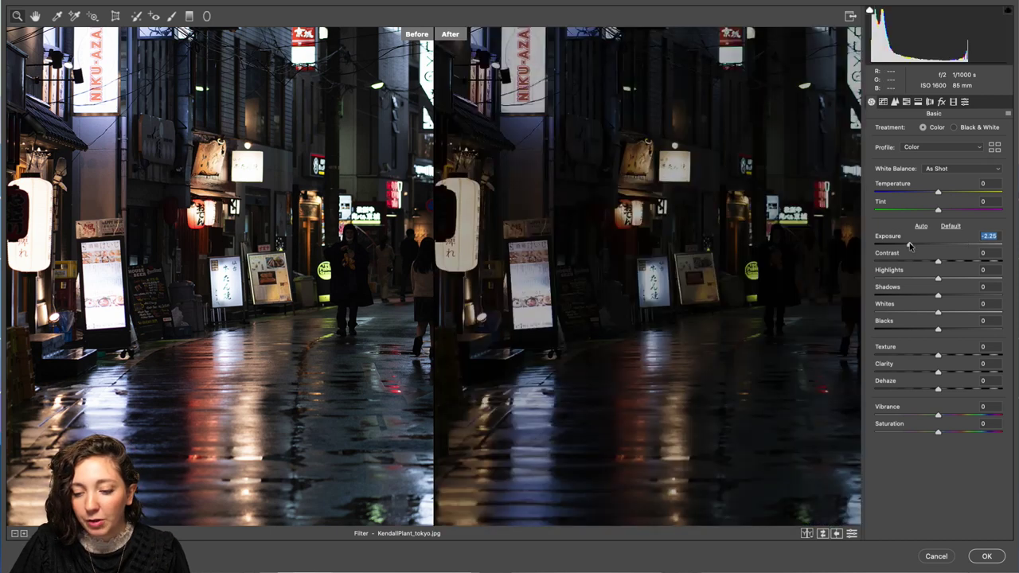
pyautogui.click(913, 247)
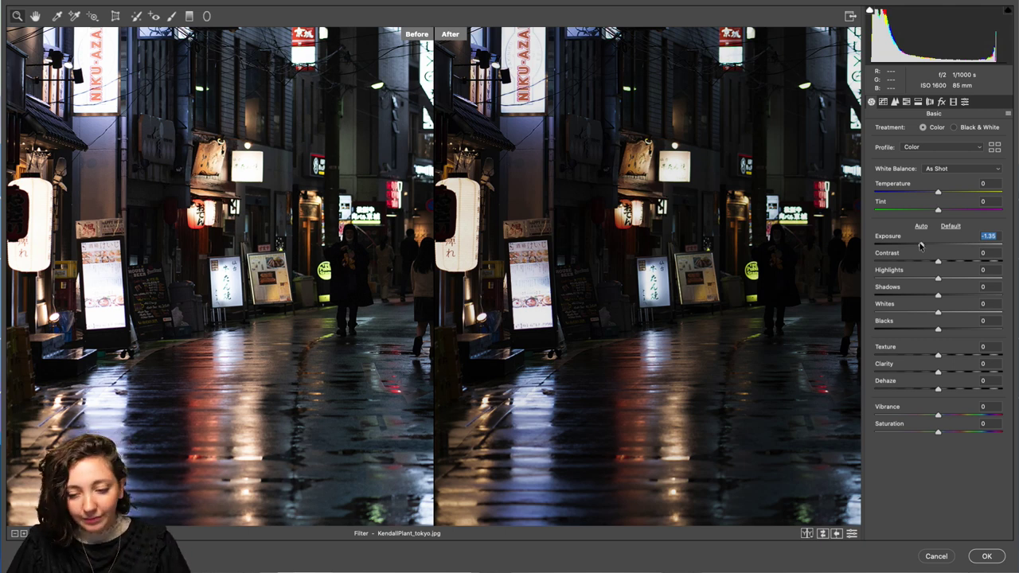
pyautogui.doubleClick(920, 245)
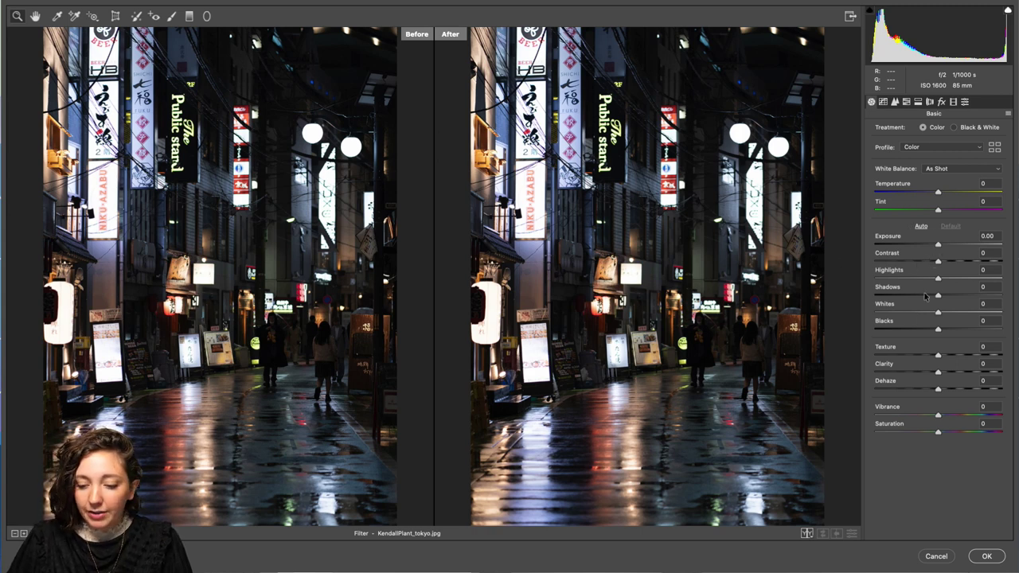
# Set Shadows to -12 and Vibrance to +10, with Whites and Saturation reset to 0
pyautogui.moveTo(937, 296)
pyautogui.mouseDown()
pyautogui.moveTo(953, 296)
pyautogui.moveTo(879, 296)
pyautogui.moveTo(955, 298)
pyautogui.moveTo(928, 304)
pyautogui.mouseUp()
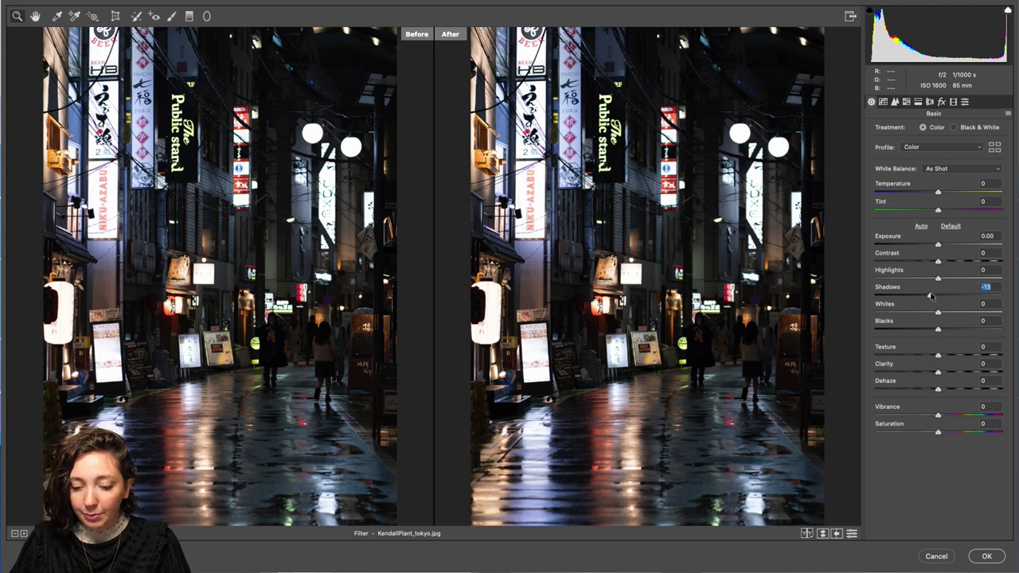
pyautogui.moveTo(930, 296); pyautogui.dragTo(896, 314)
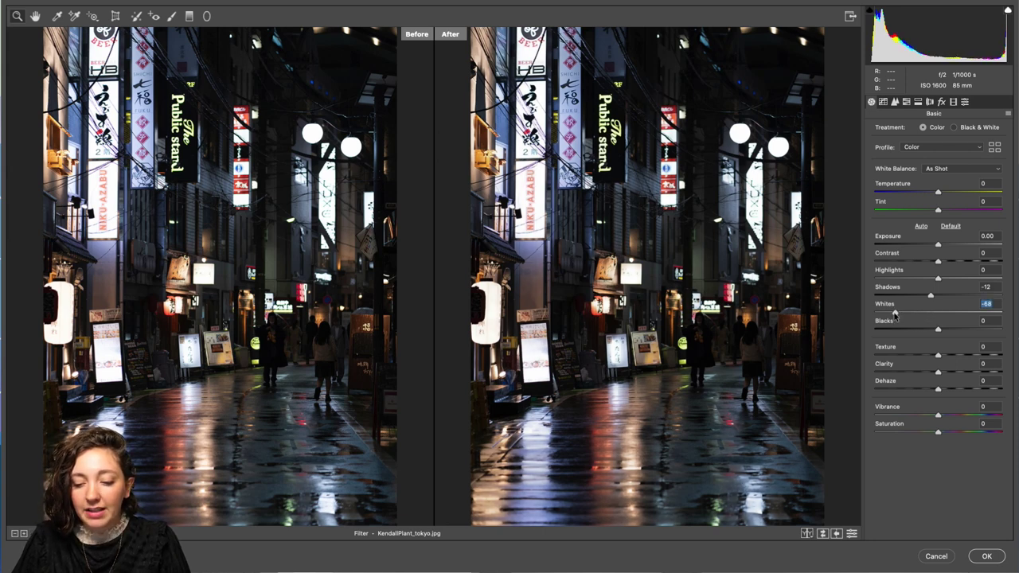
pyautogui.doubleClick(896, 315)
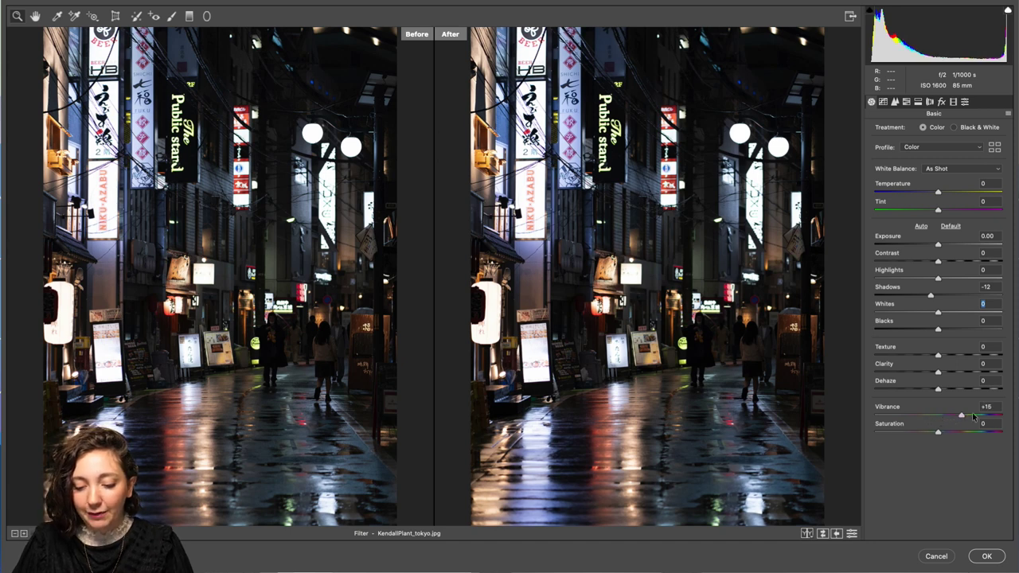
pyautogui.moveTo(939, 416)
pyautogui.mouseDown()
pyautogui.moveTo(1012, 410)
pyautogui.moveTo(877, 427)
pyautogui.moveTo(952, 420)
pyautogui.moveTo(943, 417)
pyautogui.moveTo(946, 433)
pyautogui.moveTo(917, 433)
pyautogui.moveTo(944, 434)
pyautogui.mouseUp()
pyautogui.doubleClick(945, 433)
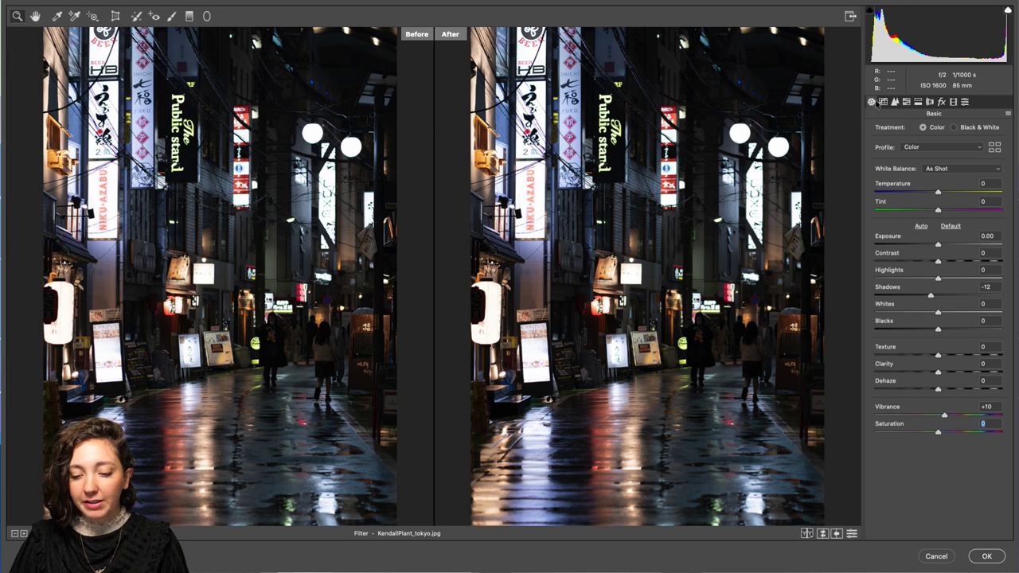
# Look through the Tone Curve and Detail panels, keeping sharpening Detail at 25, then show the HSL Hue sliders
pyautogui.click(882, 102)
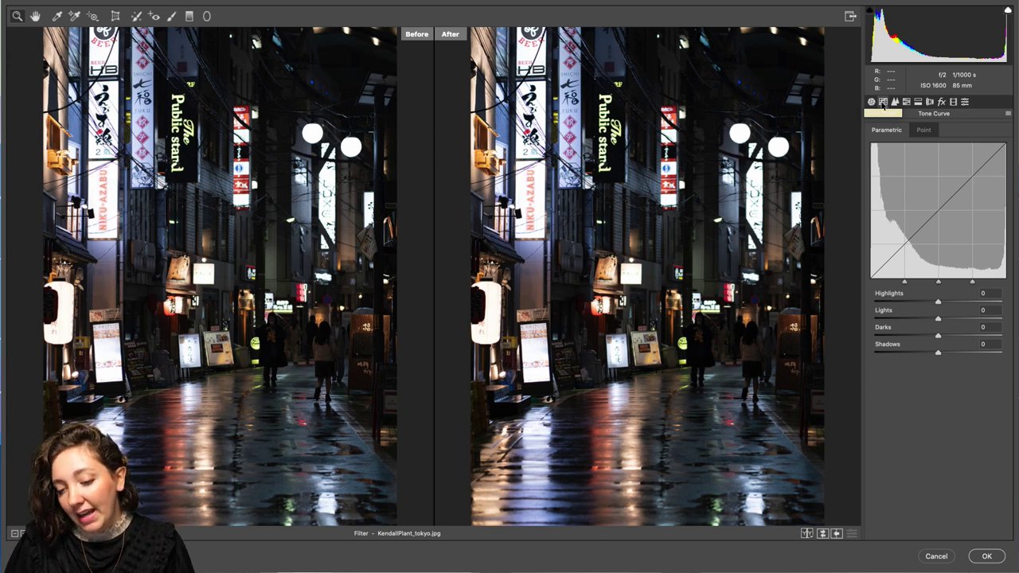
pyautogui.click(897, 104)
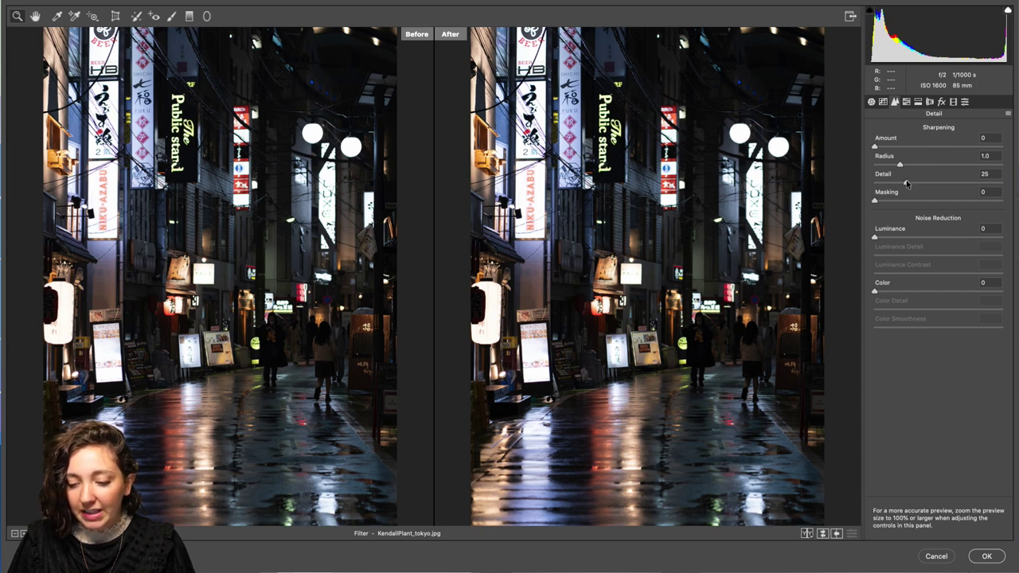
pyautogui.moveTo(903, 184); pyautogui.dragTo(844, 187)
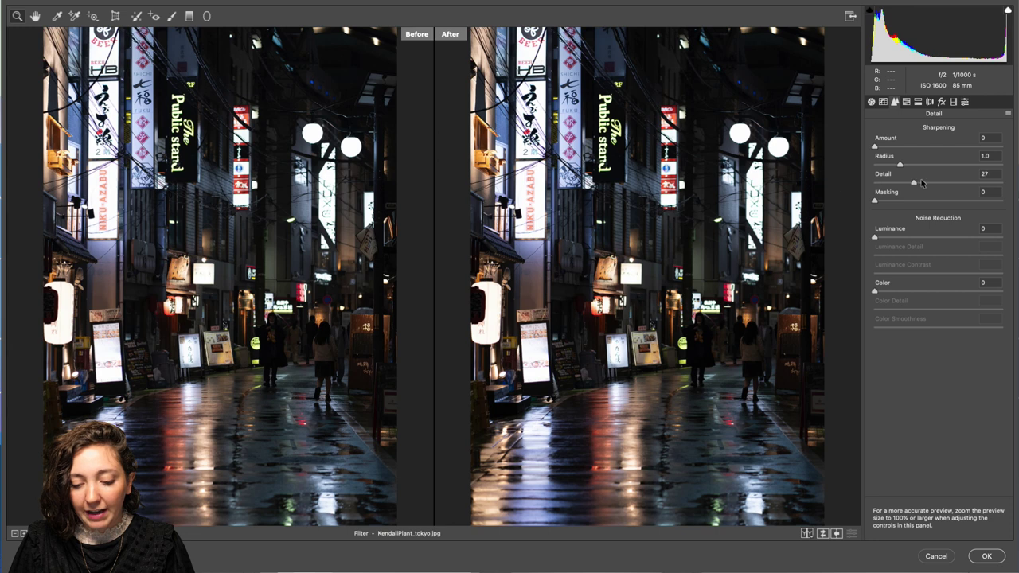
pyautogui.moveTo(921, 182)
pyautogui.mouseDown()
pyautogui.moveTo(997, 179)
pyautogui.moveTo(880, 187)
pyautogui.moveTo(917, 179)
pyautogui.mouseUp()
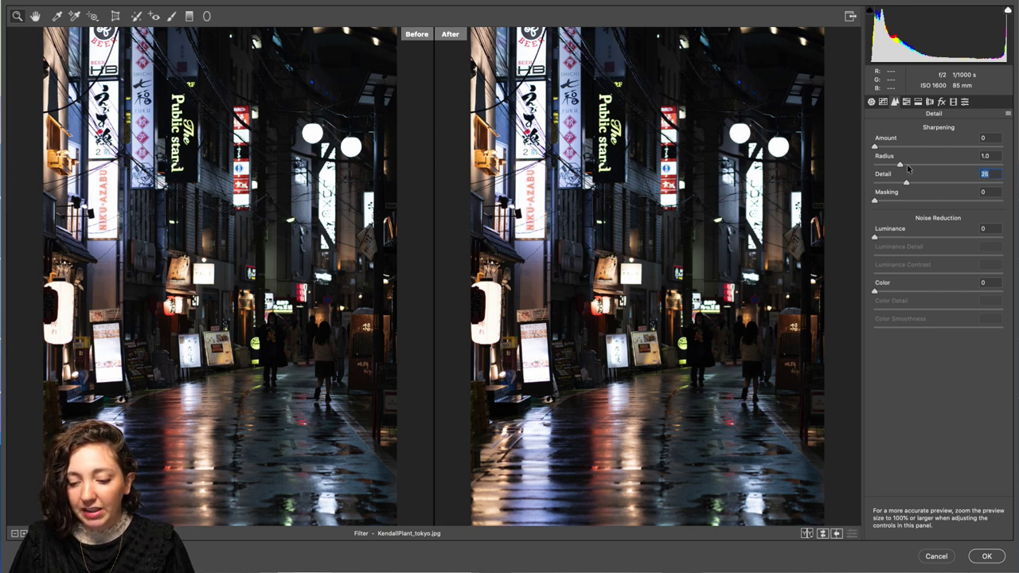
pyautogui.click(907, 103)
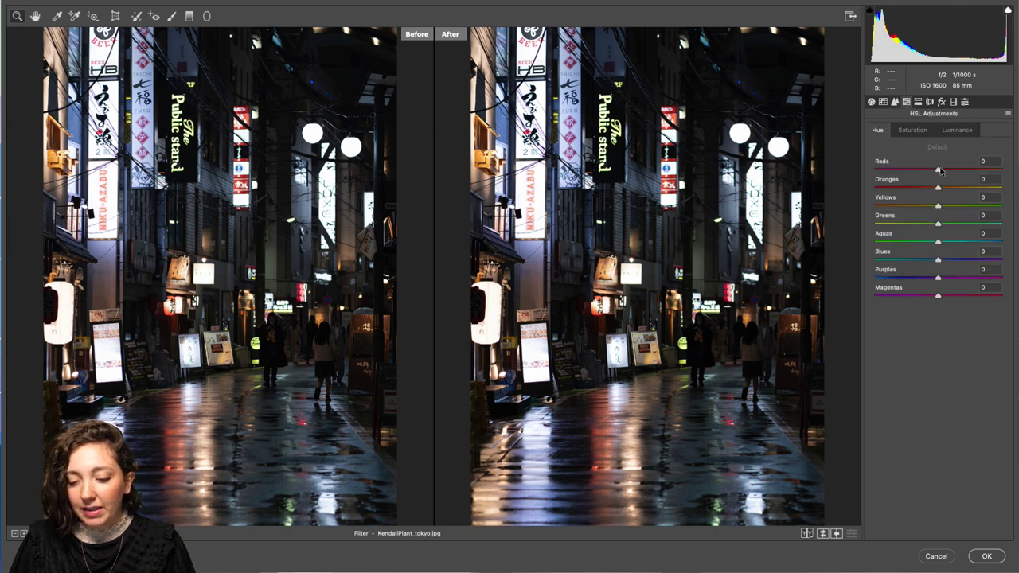
# Shift the Reds hue to -68 and Oranges to -23, trying Yellows then resetting it to 0
pyautogui.moveTo(939, 172); pyautogui.dragTo(894, 178)
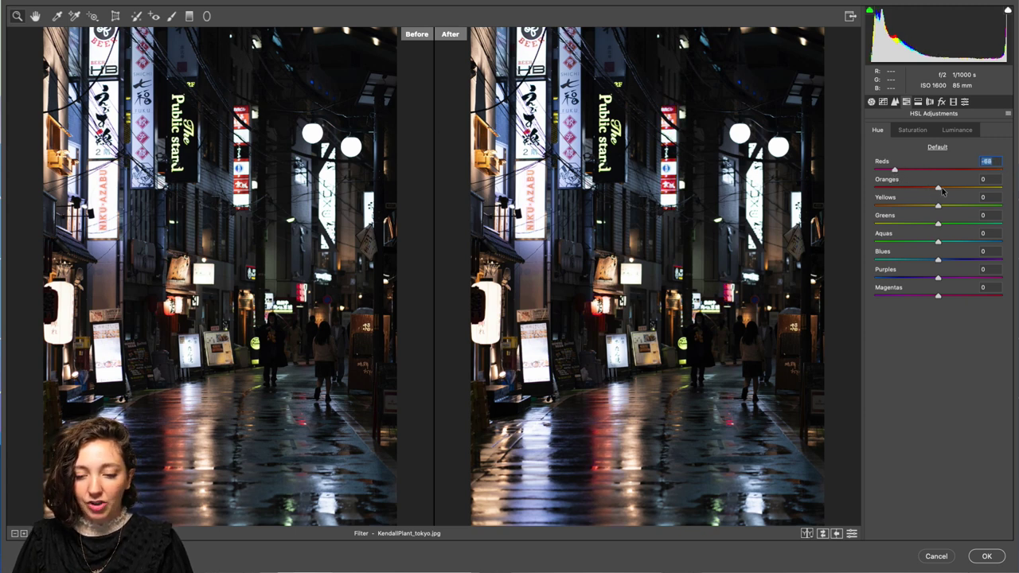
pyautogui.moveTo(940, 190); pyautogui.dragTo(991, 189)
pyautogui.moveTo(873, 188); pyautogui.dragTo(890, 206)
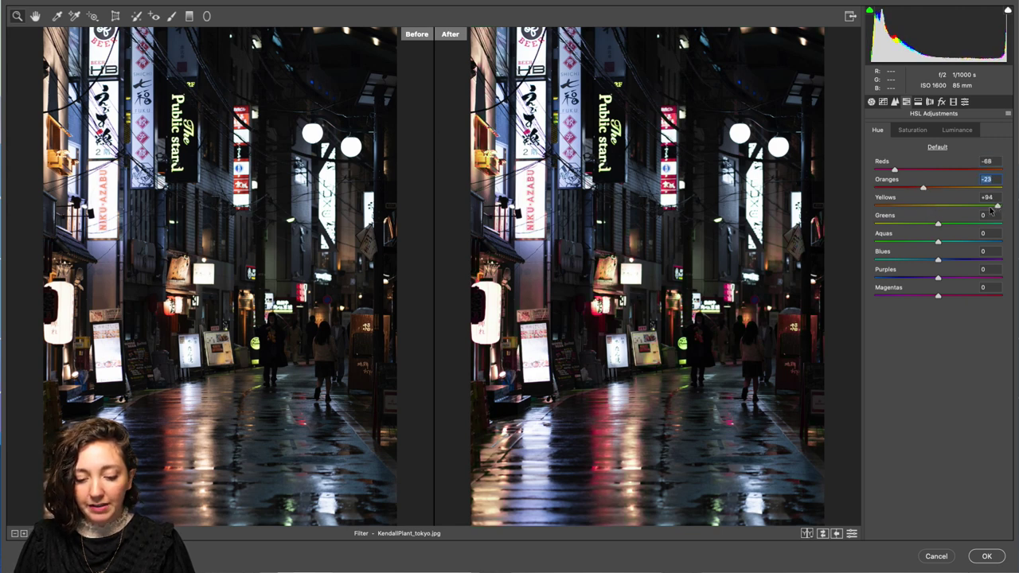
pyautogui.click(944, 206)
pyautogui.doubleClick(945, 206)
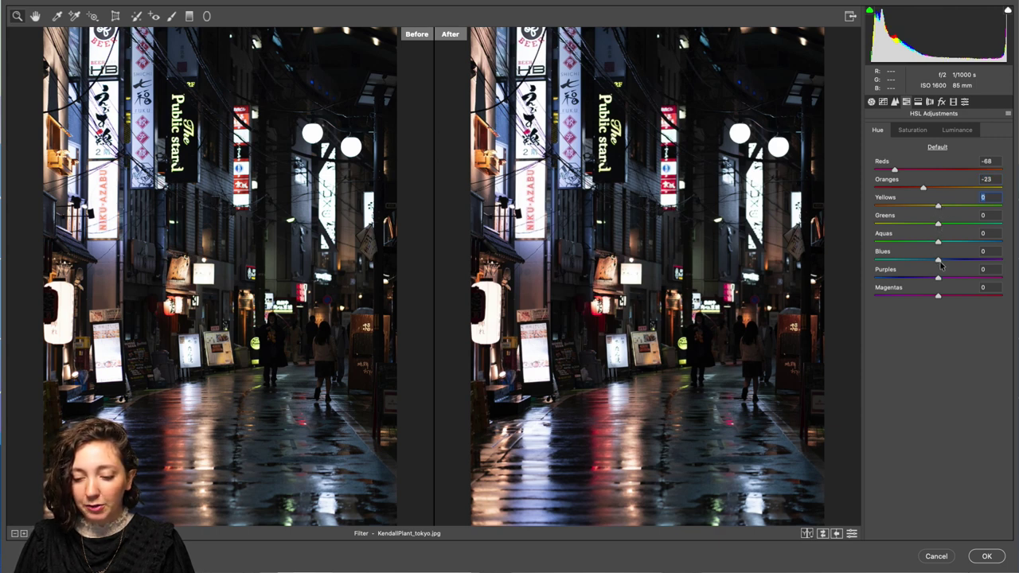
# Set the Blues hue to -26 for teal, trying Purples before resetting it to 0
pyautogui.moveTo(976, 262); pyautogui.dragTo(918, 263)
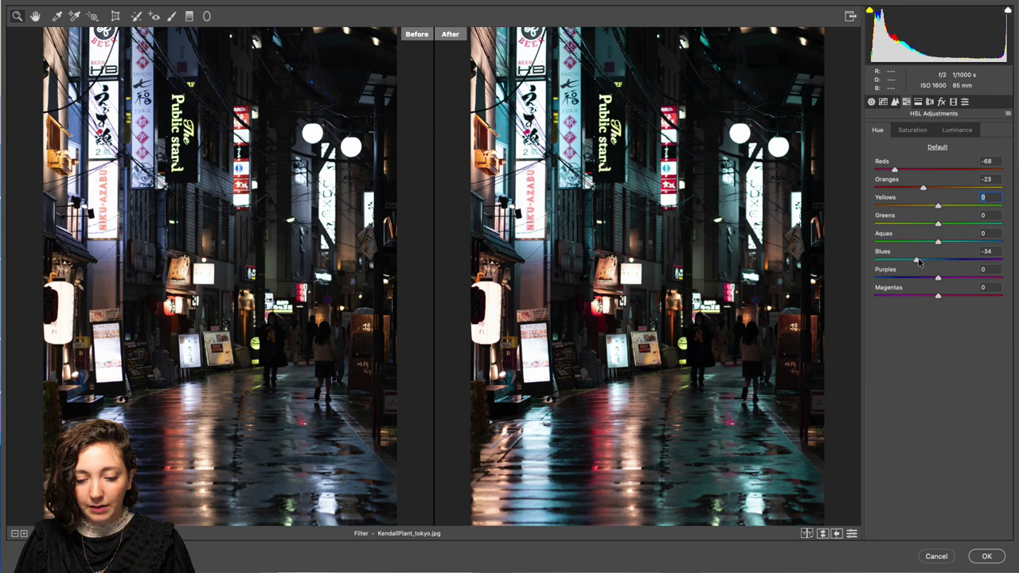
pyautogui.click(923, 257)
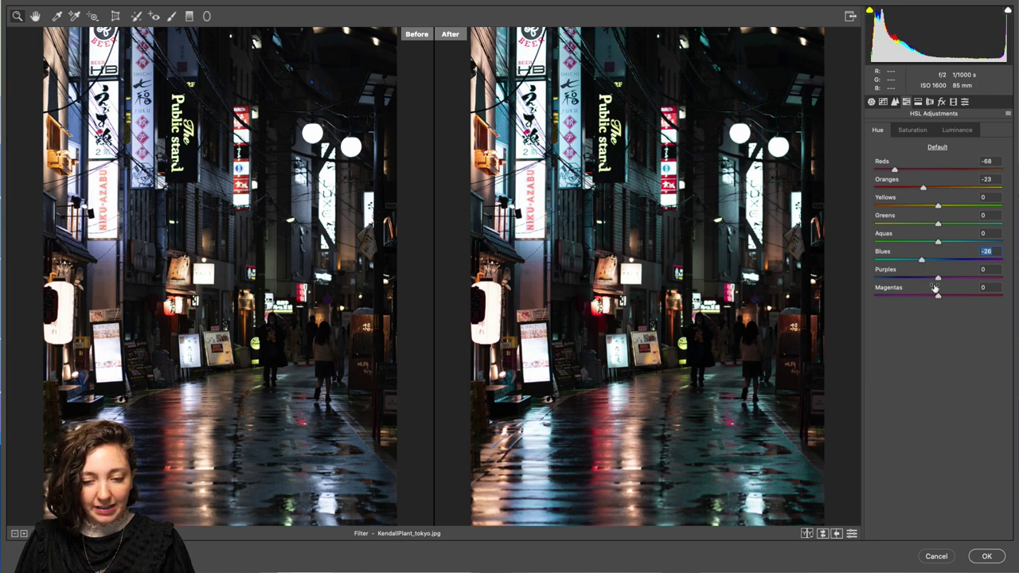
pyautogui.moveTo(910, 279); pyautogui.dragTo(946, 298)
pyautogui.doubleClick(942, 278)
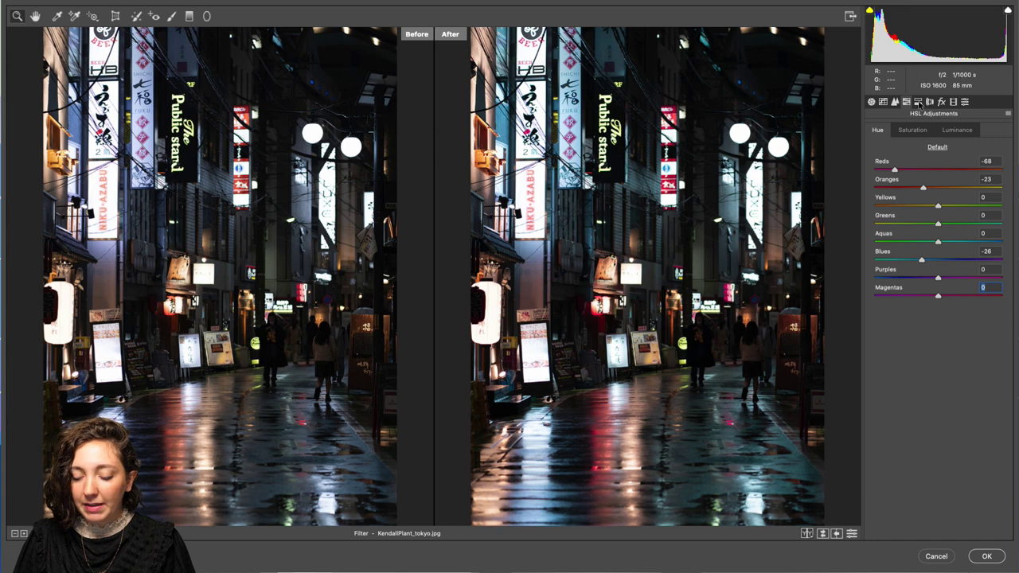
# Try Split Toning with a warm highlight tint at saturation 58 and a purple-blue shadow tint at 38
pyautogui.click(917, 102)
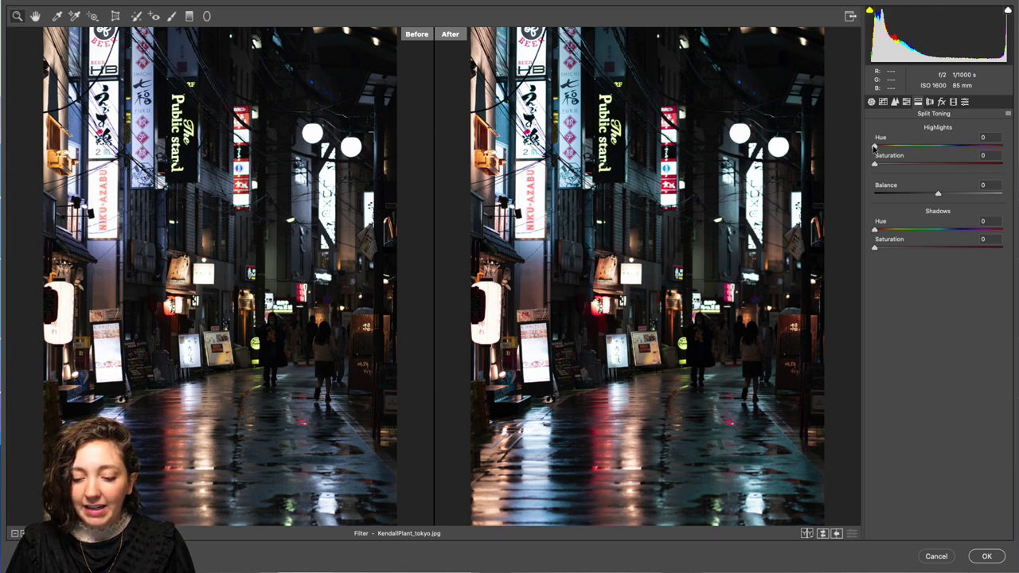
pyautogui.moveTo(873, 147); pyautogui.dragTo(948, 165)
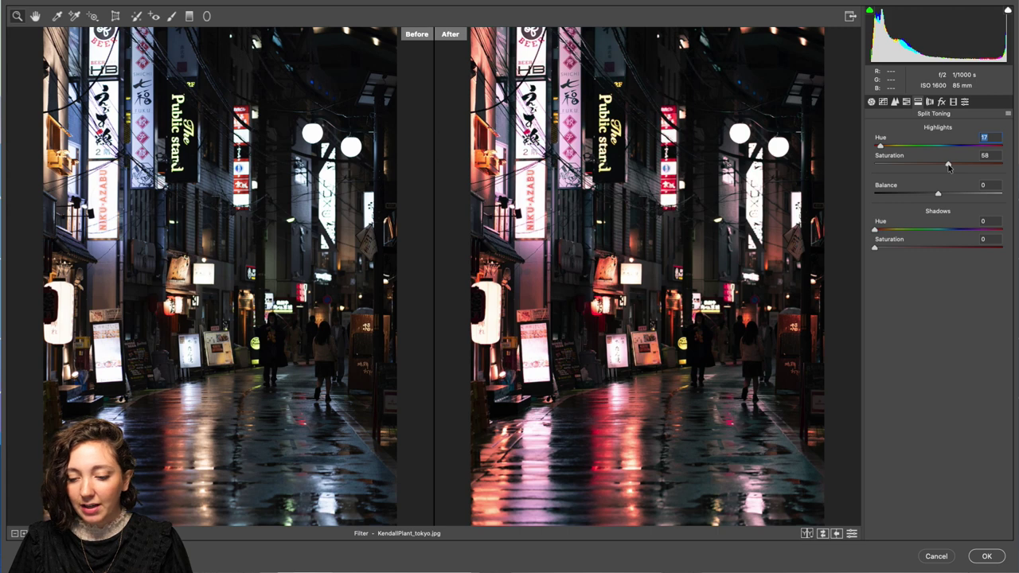
pyautogui.moveTo(875, 230); pyautogui.dragTo(920, 250)
pyautogui.click(930, 248)
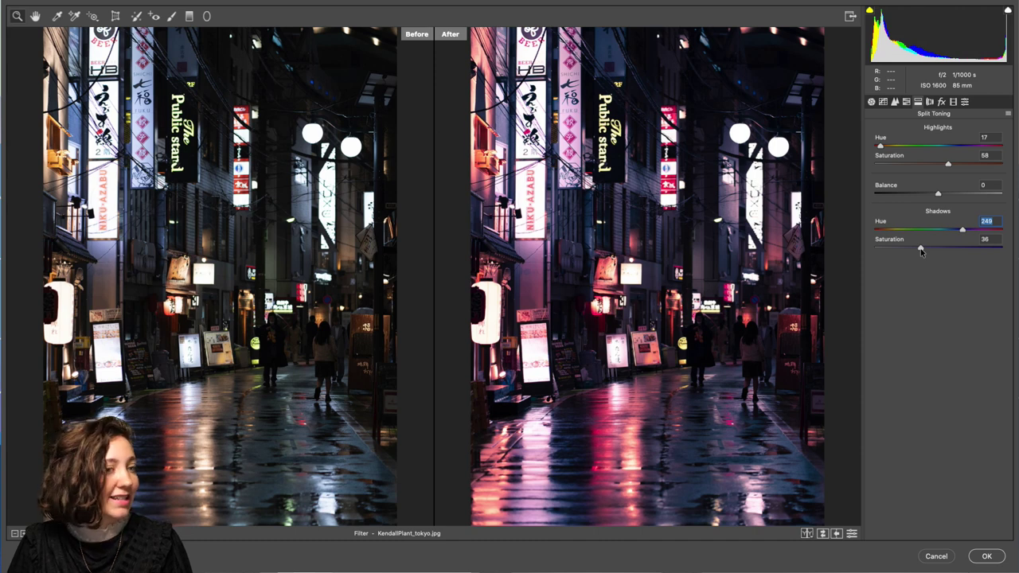
pyautogui.moveTo(920, 248); pyautogui.dragTo(923, 248)
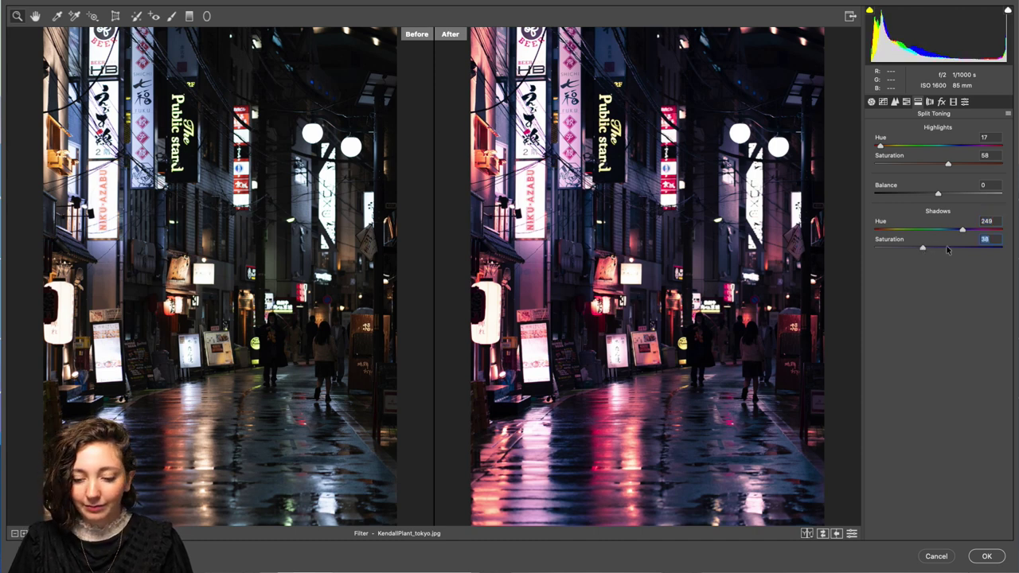
# Reset the shadow hue and both the shadow and highlight saturations back to 0
pyautogui.doubleClick(963, 230)
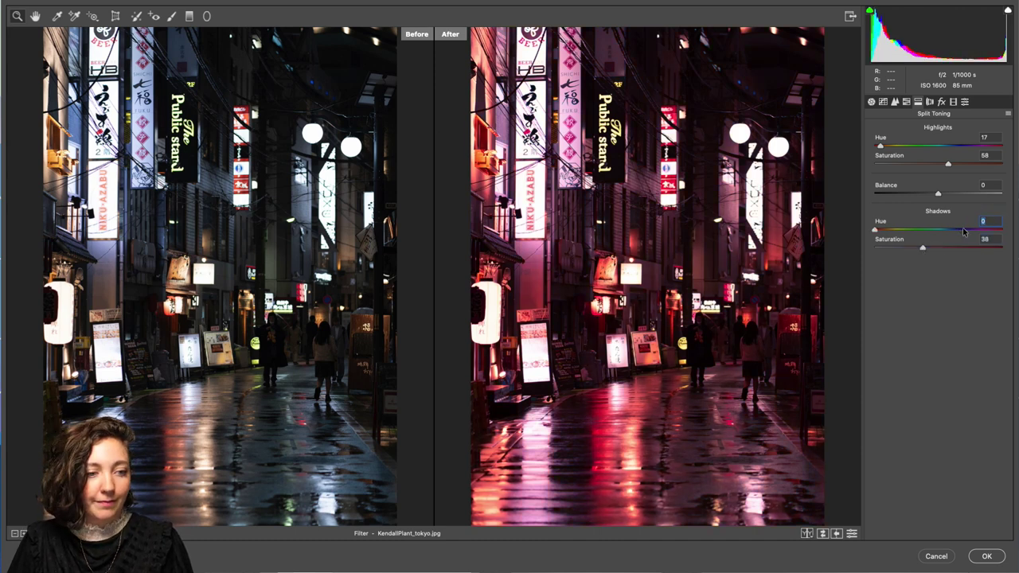
pyautogui.click(922, 250)
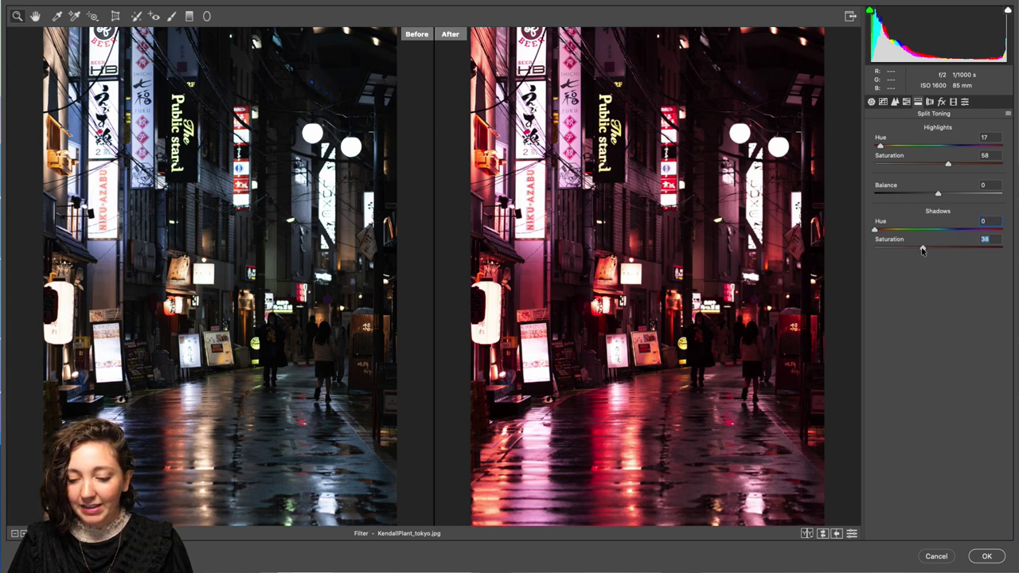
pyautogui.doubleClick(920, 249)
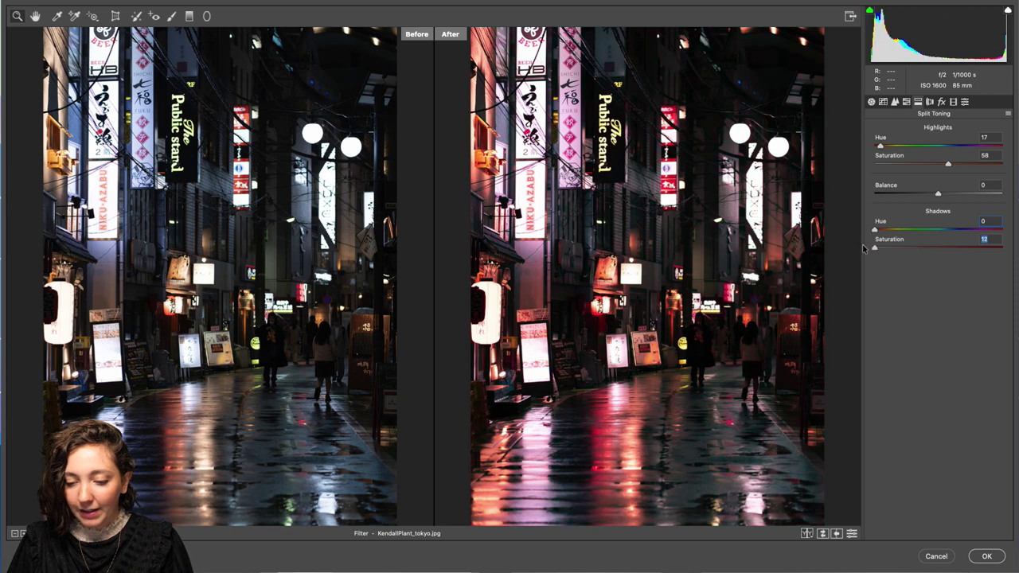
pyautogui.doubleClick(947, 164)
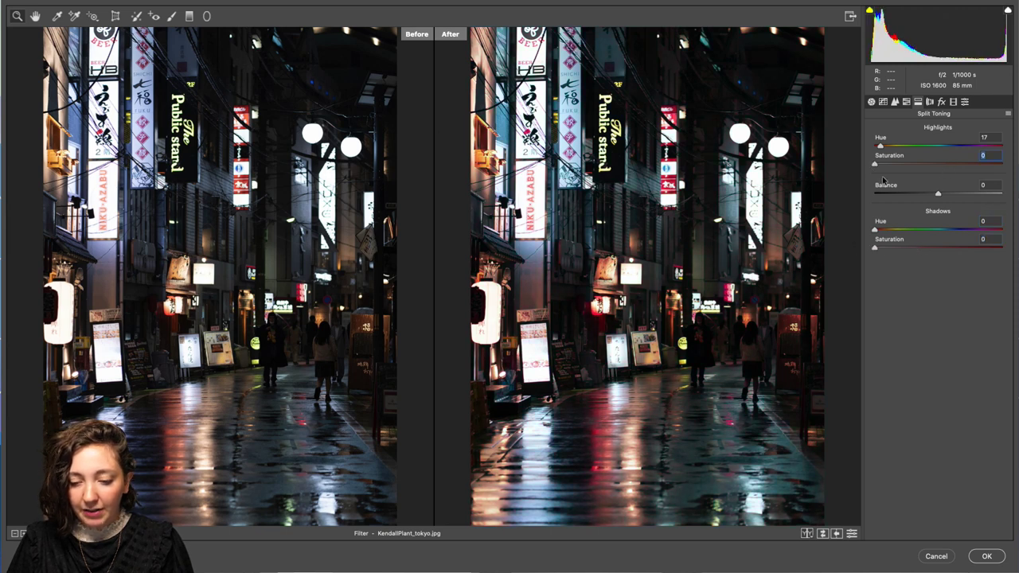
pyautogui.click(929, 102)
# Step past the Effects and Calibration settings to the Camera Raw Presets list, previewing B&W Flat
pyautogui.click(941, 102)
pyautogui.click(953, 102)
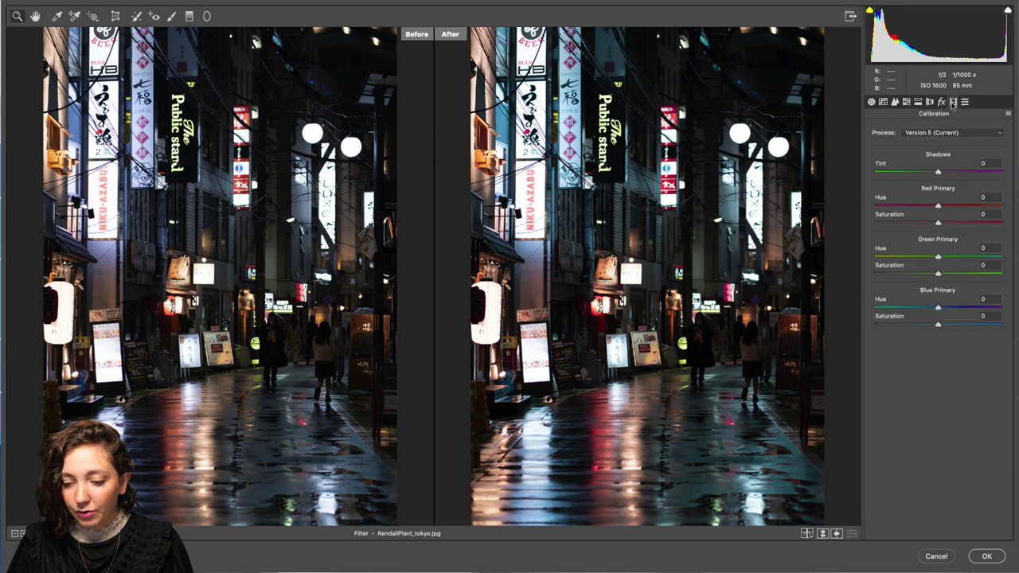
pyautogui.click(965, 102)
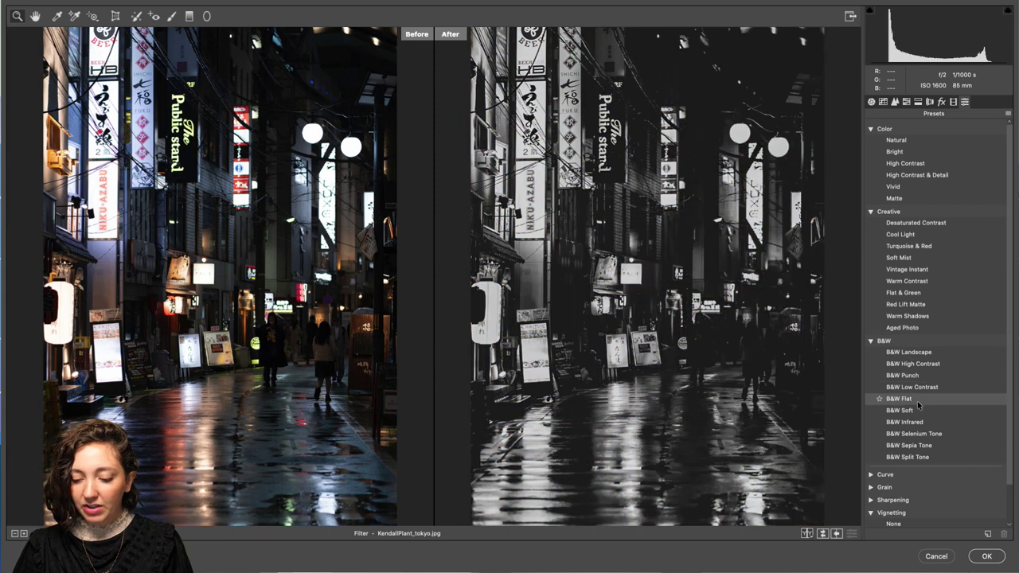
# Expand the Curve presets, preview Flat and Lift Shadows without applying them, and return to Basic
pyautogui.scroll(-2, 907, 426)
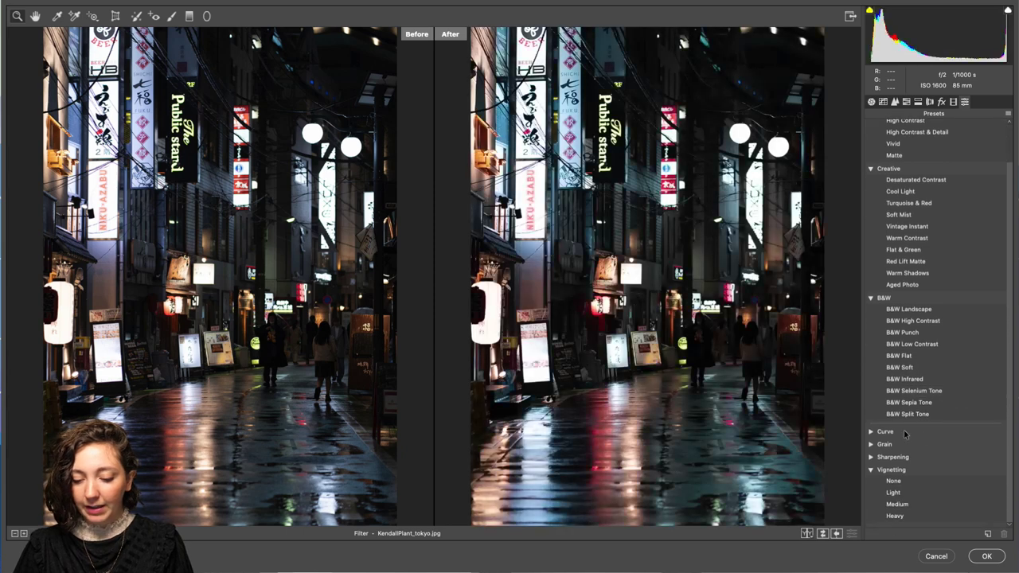
pyautogui.click(870, 432)
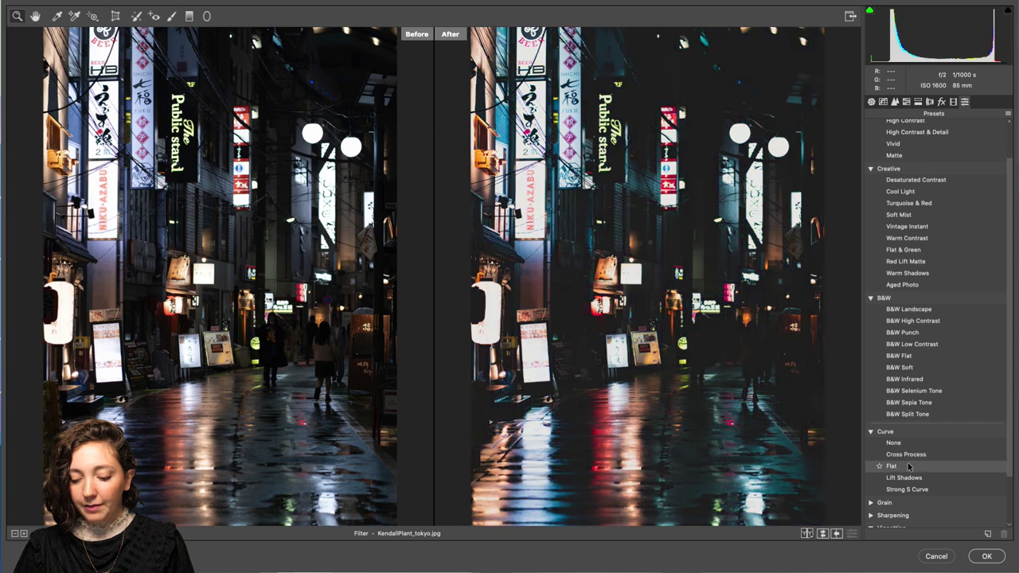
pyautogui.scroll(-2, 895, 448)
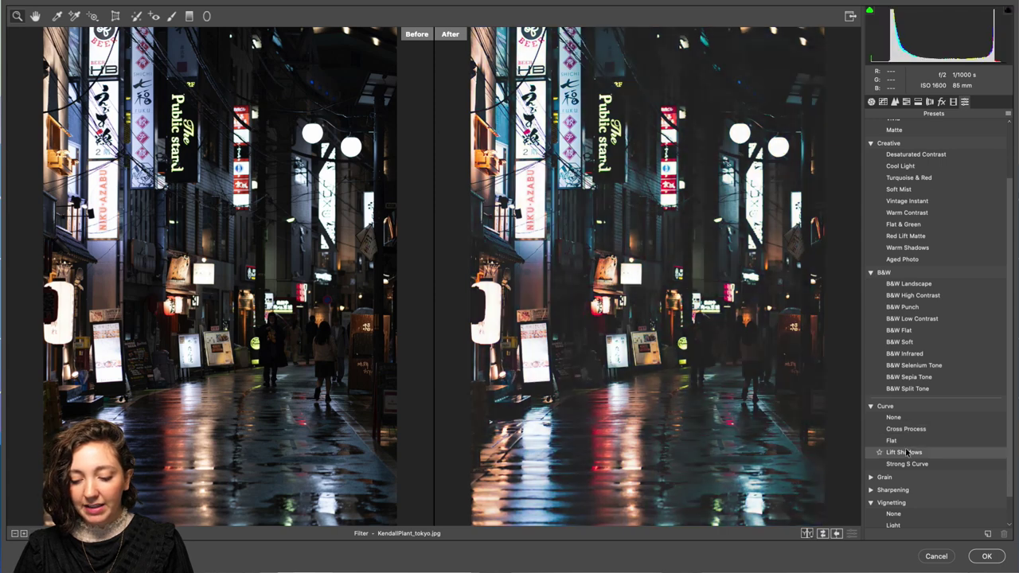
pyautogui.scroll(2, 915, 413)
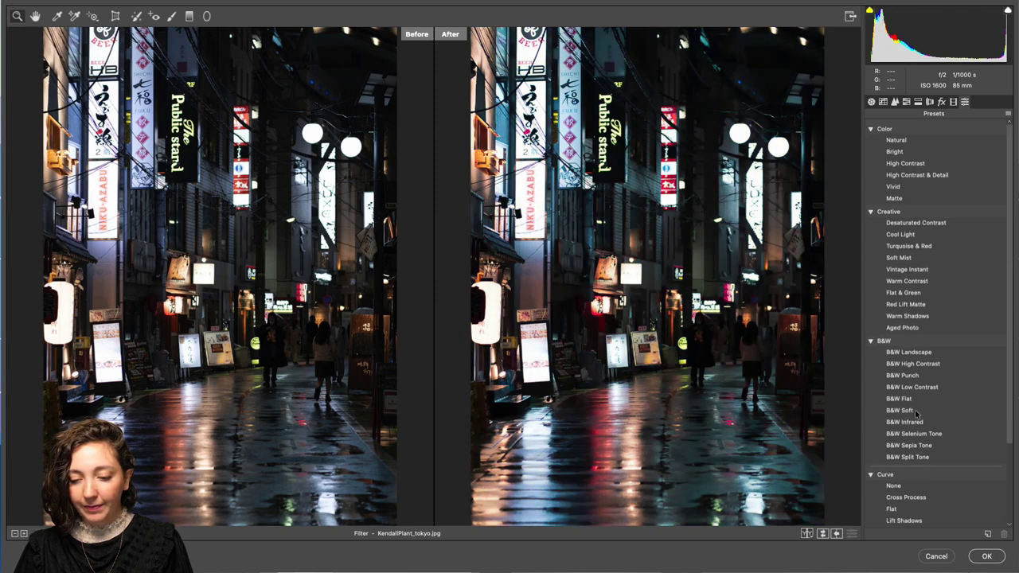
pyautogui.click(871, 102)
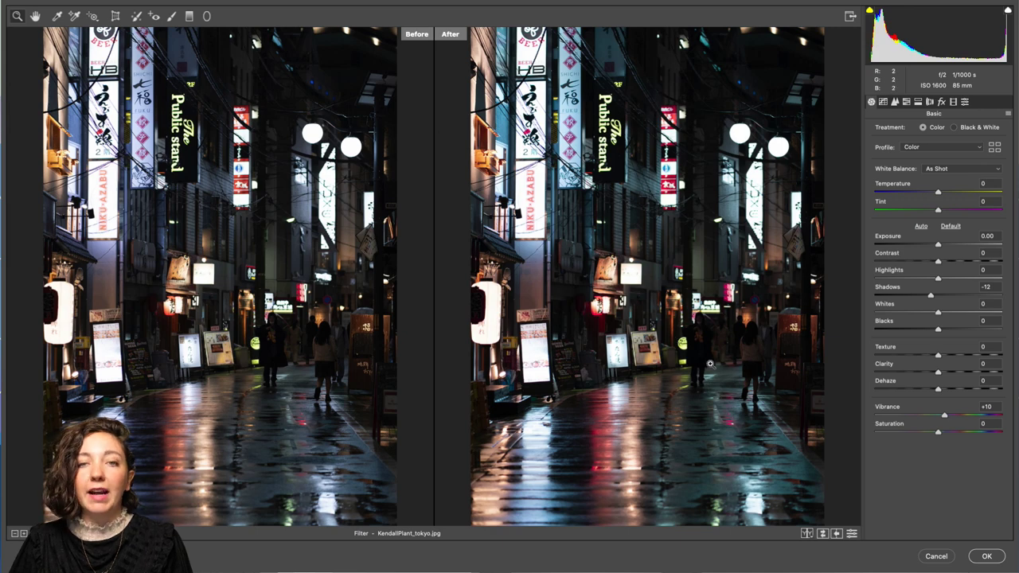
# Zoom in three times on the pedestrians and switch to the Adjustment Brush (Highlights +43, Dehaze -26)
pyautogui.click(705, 333)
pyautogui.click(705, 333)
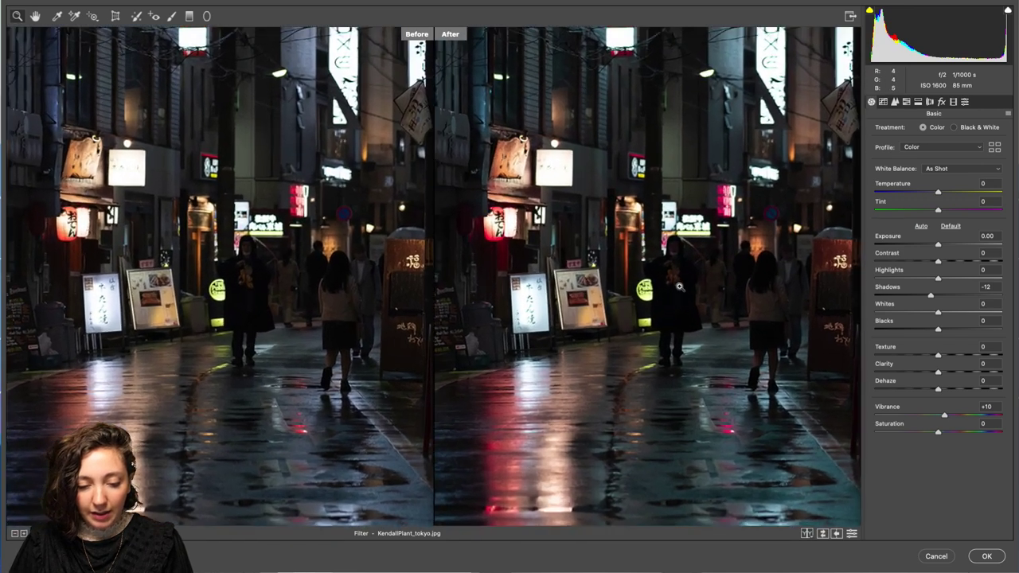
pyautogui.click(666, 305)
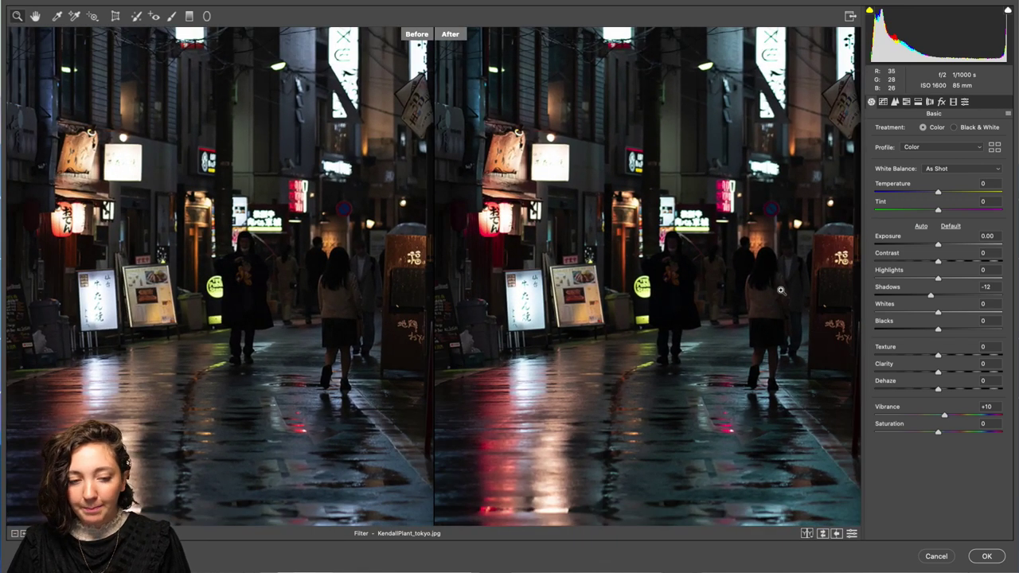
pyautogui.click(172, 15)
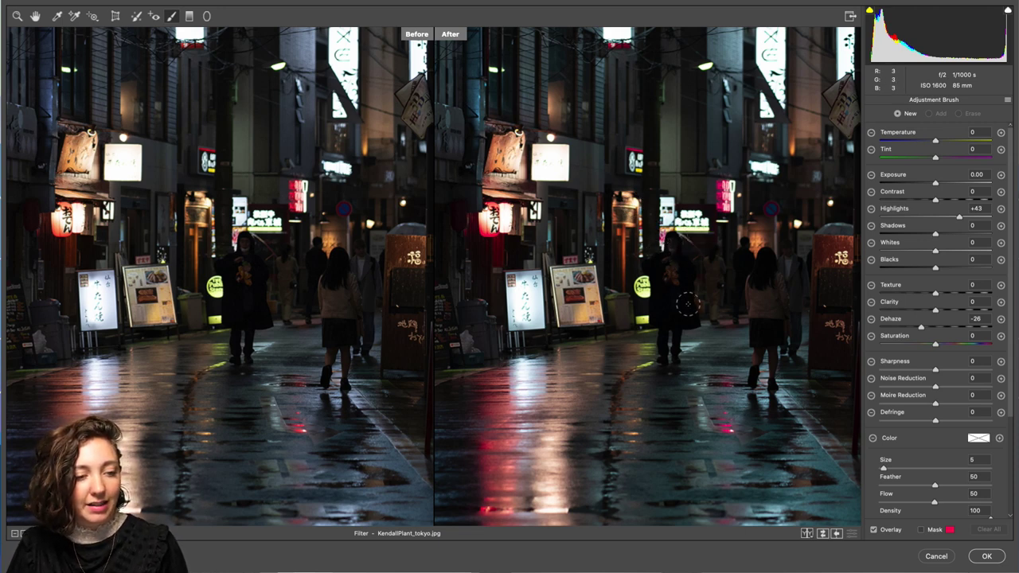
pyautogui.click(57, 16)
pyautogui.click(965, 102)
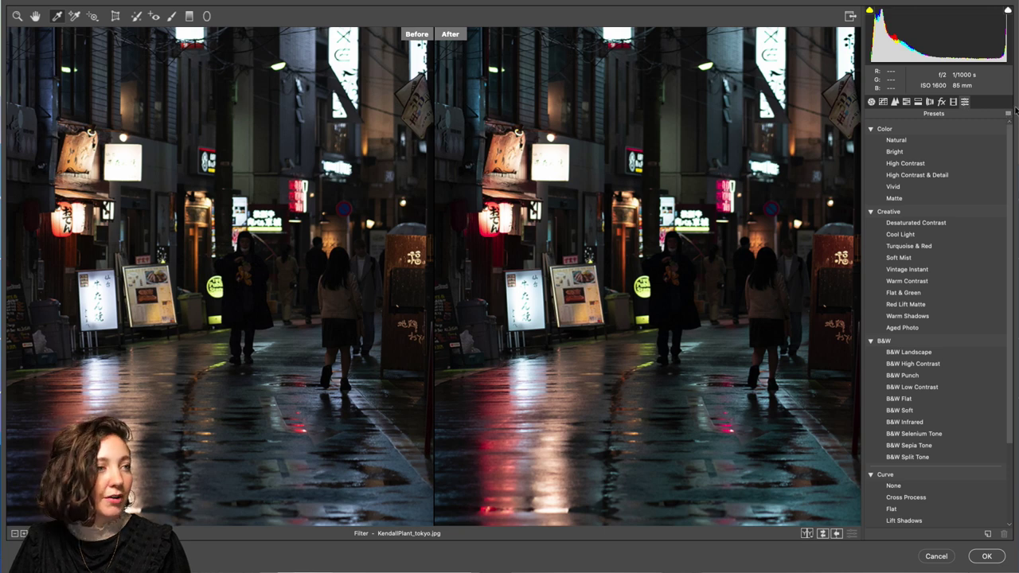
pyautogui.click(1007, 116)
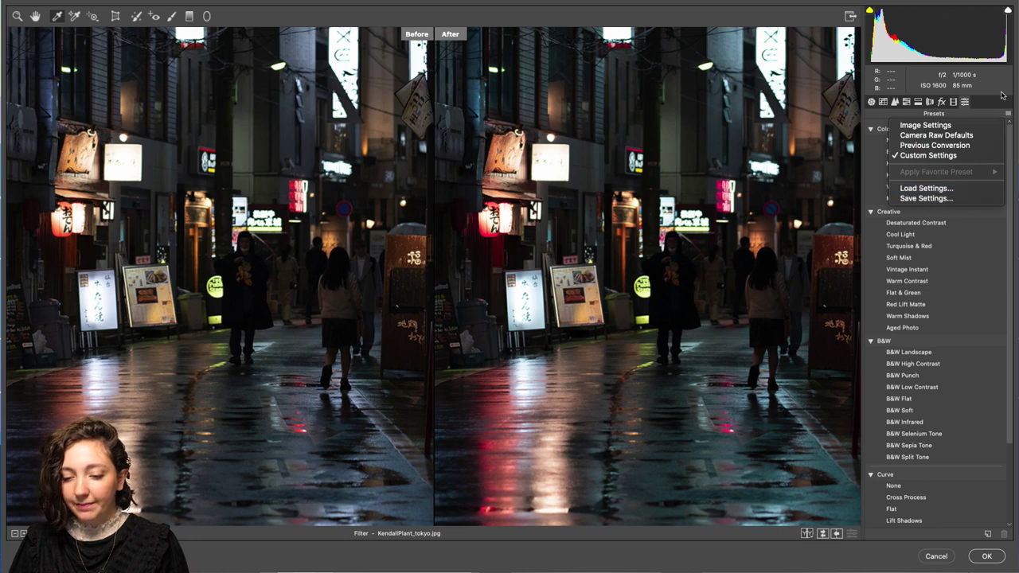
pyautogui.click(1009, 79)
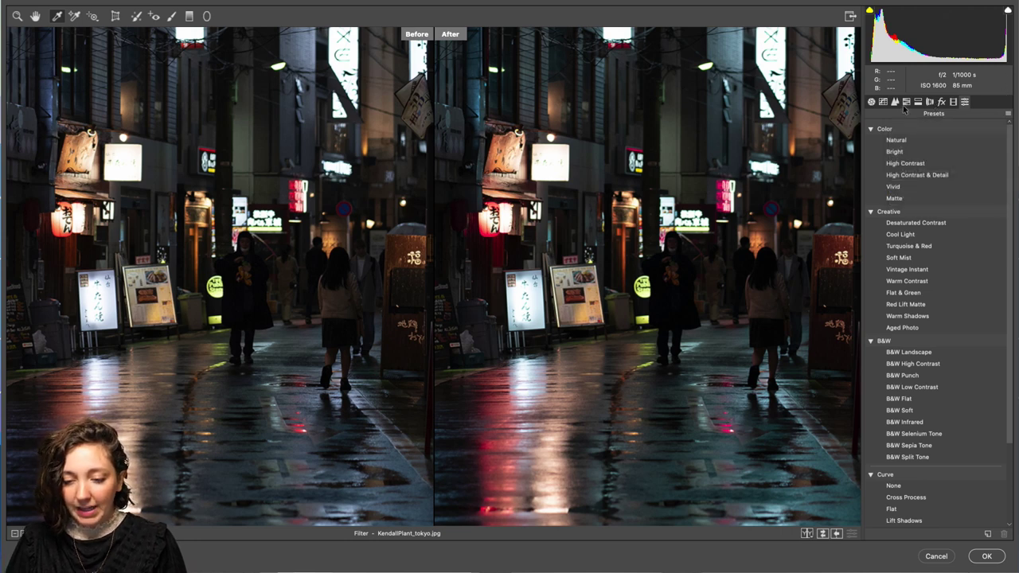
pyautogui.click(873, 101)
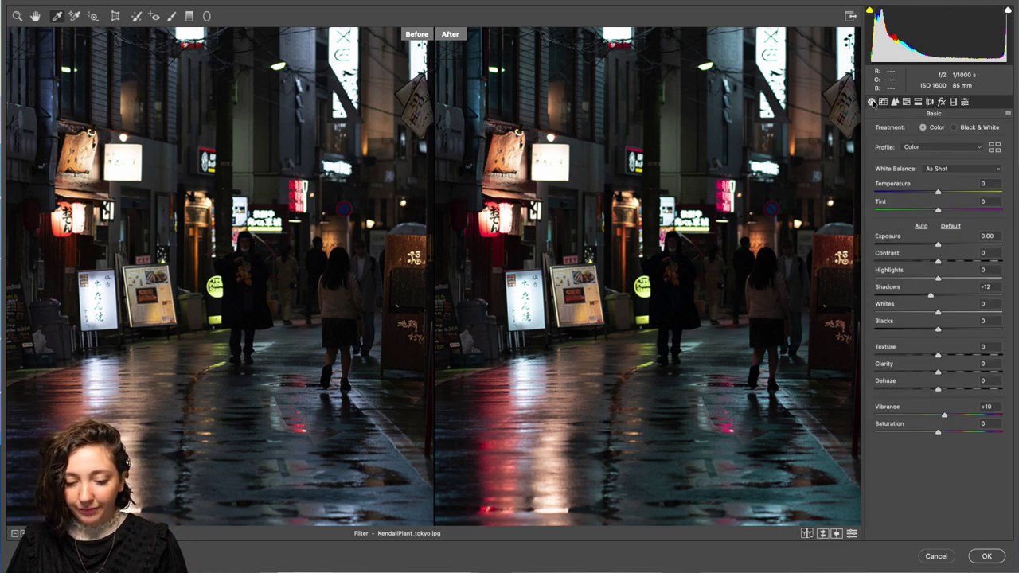
pyautogui.click(173, 17)
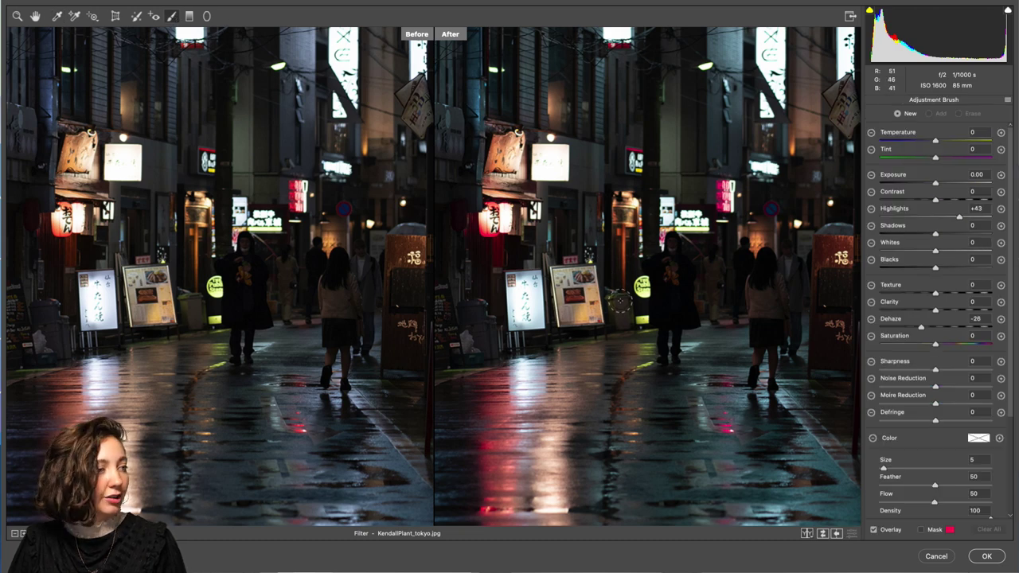
# Set the adjustment brush size to 9 and feather to 33
pyautogui.press(']')
pyautogui.press(']')
pyautogui.press(']')
pyautogui.press(']')
pyautogui.press(']')
pyautogui.press(']')
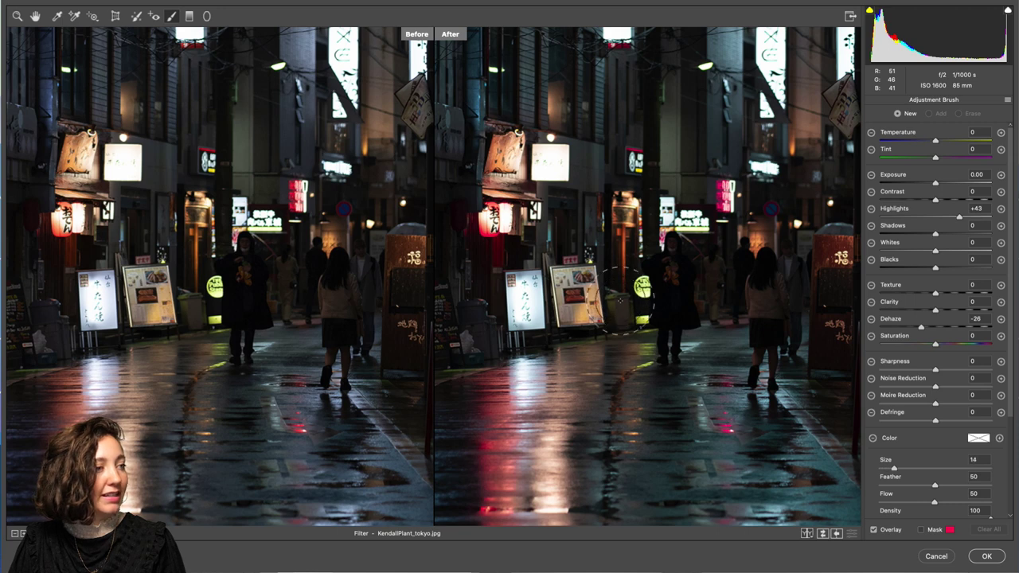
pyautogui.press('[')
pyautogui.press('[')
pyautogui.press('[')
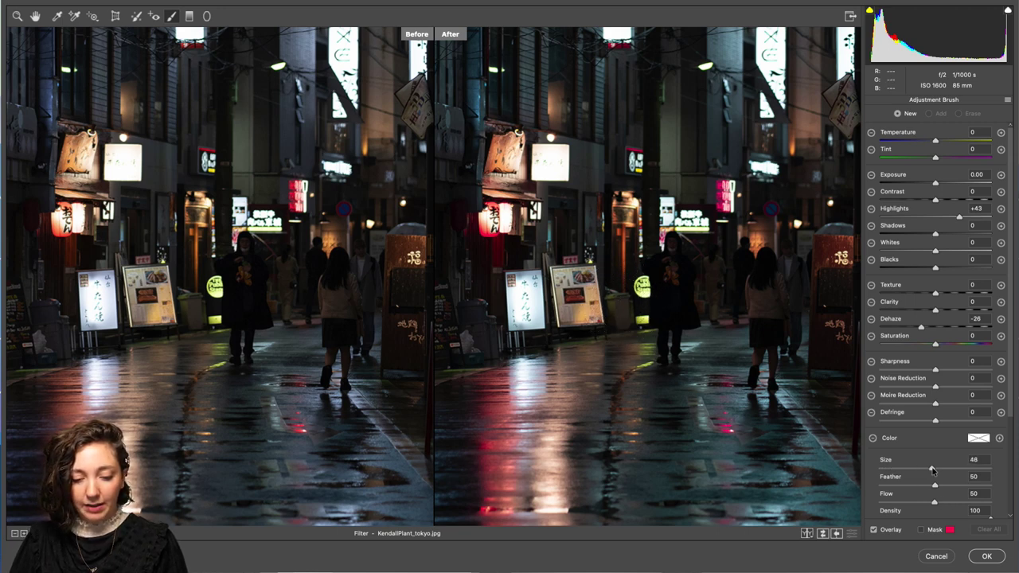
pyautogui.moveTo(933, 470); pyautogui.dragTo(900, 475)
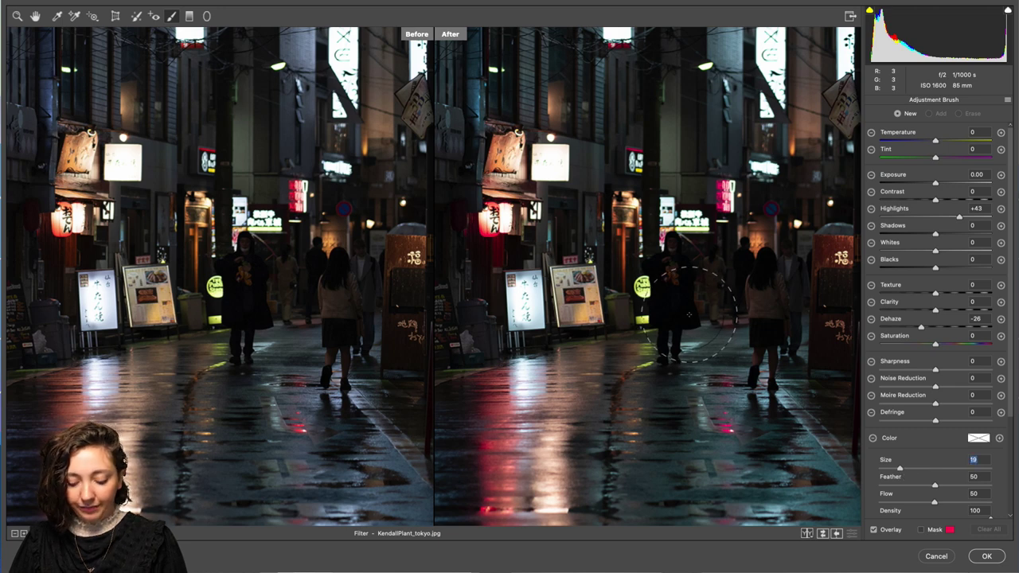
pyautogui.press('[')
pyautogui.press('[')
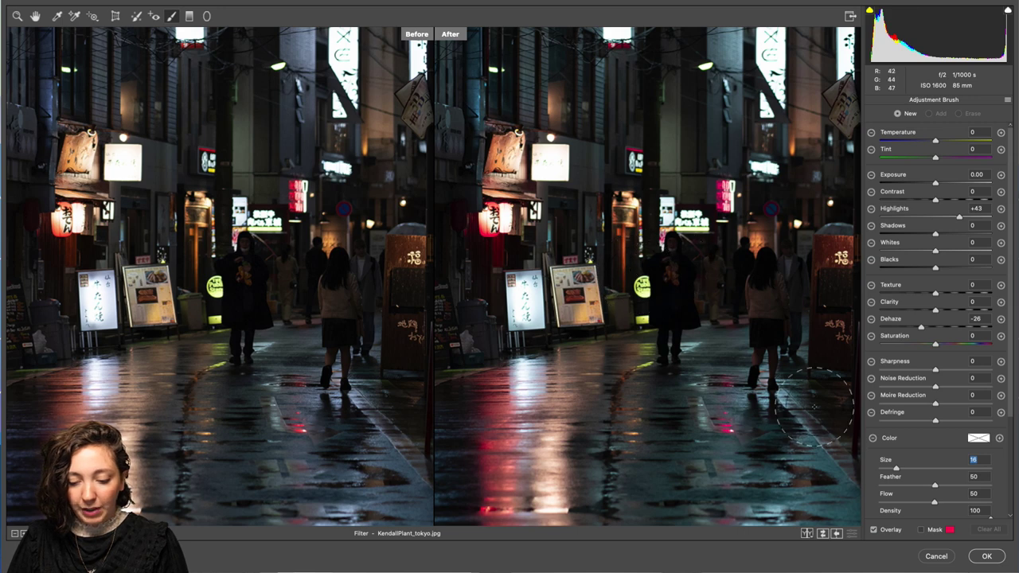
pyautogui.click(916, 487)
pyautogui.moveTo(916, 486); pyautogui.dragTo(915, 486)
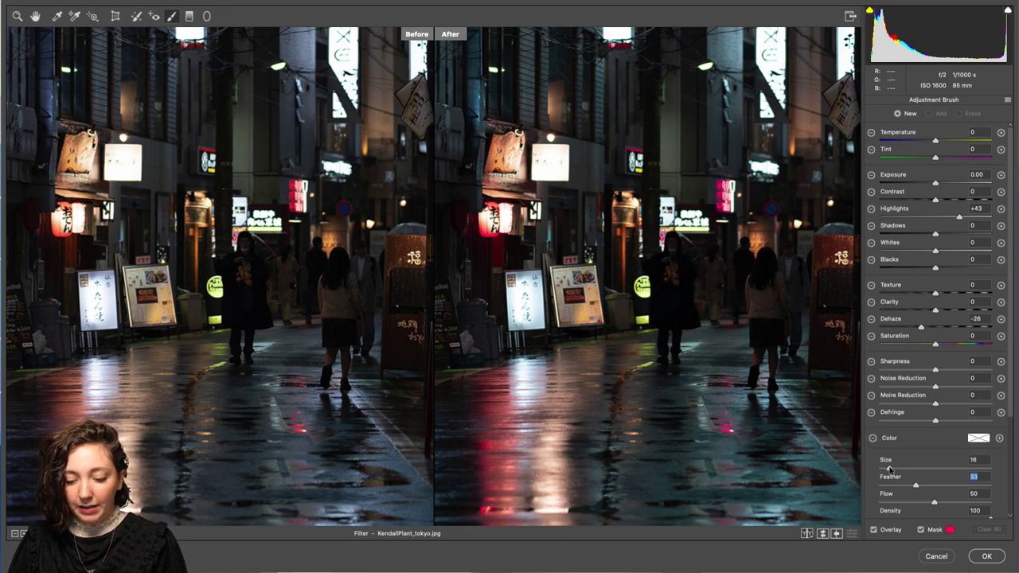
pyautogui.moveTo(895, 470); pyautogui.dragTo(887, 469)
# Paint the adjustment across the street scene and turn off the red Mask overlay
pyautogui.click(671, 253)
pyautogui.moveTo(671, 253)
pyautogui.mouseDown()
pyautogui.moveTo(657, 356)
pyautogui.moveTo(675, 359)
pyautogui.moveTo(688, 294)
pyautogui.moveTo(678, 249)
pyautogui.moveTo(667, 249)
pyautogui.moveTo(655, 281)
pyautogui.moveTo(688, 355)
pyautogui.moveTo(678, 164)
pyautogui.moveTo(671, 244)
pyautogui.moveTo(752, 362)
pyautogui.mouseUp()
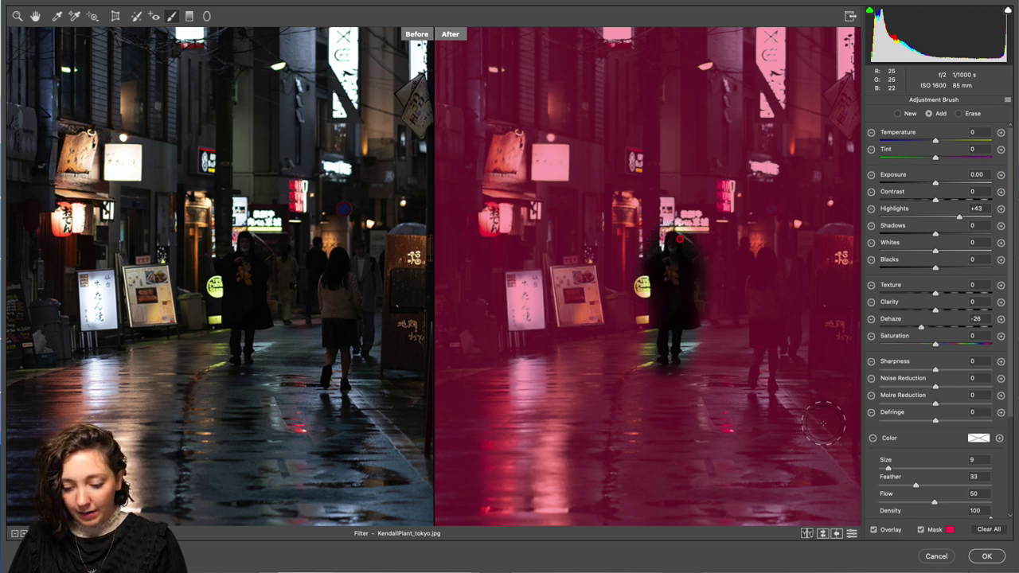
pyautogui.scroll(-4, 929, 446)
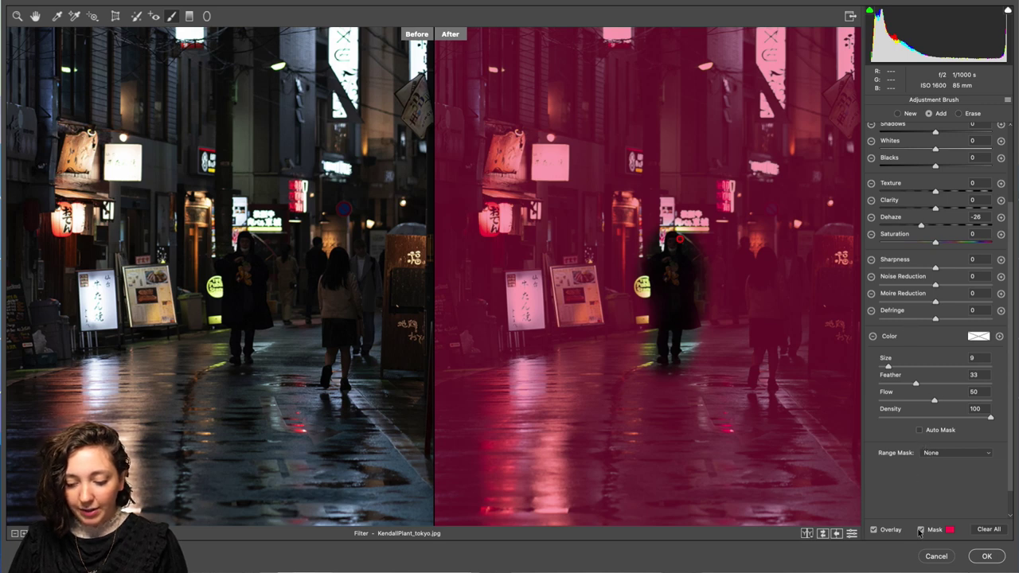
pyautogui.click(921, 530)
pyautogui.scroll(4, 904, 401)
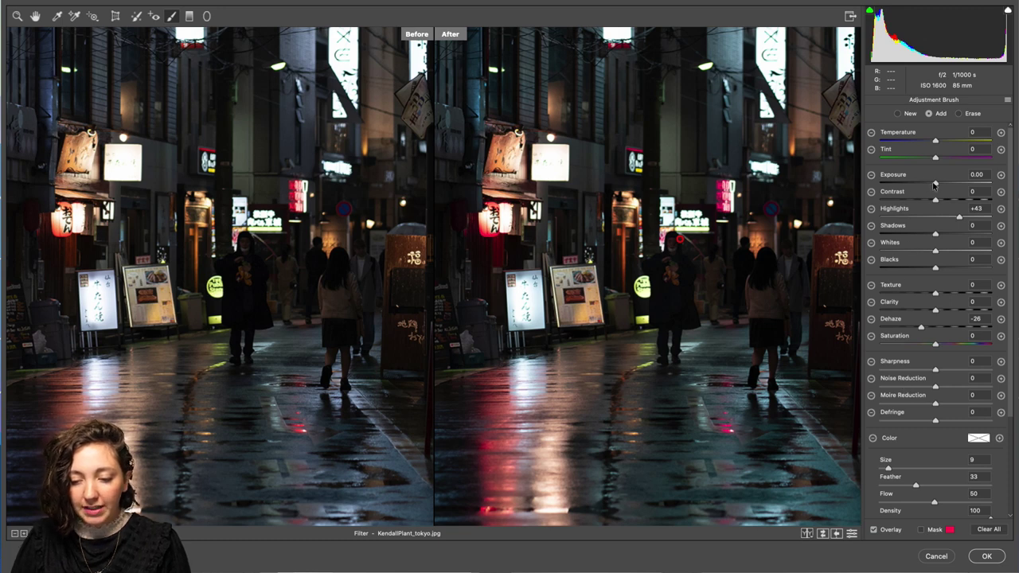
# Settle the brushed Exposure at +0.90, extend the stroke beside the red lantern, and commit the filter
pyautogui.moveTo(935, 184); pyautogui.dragTo(946, 184)
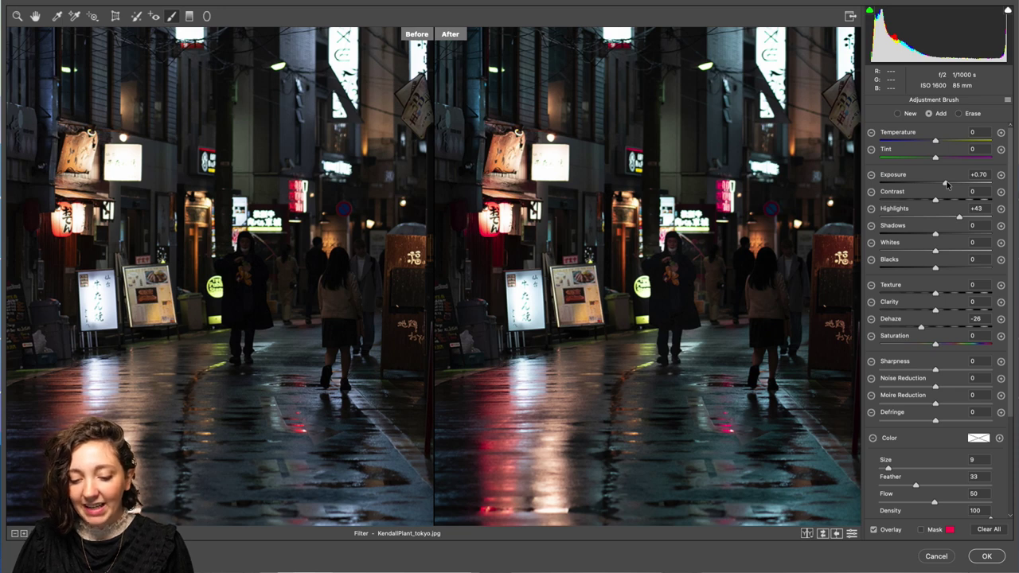
pyautogui.moveTo(946, 184); pyautogui.dragTo(1011, 185)
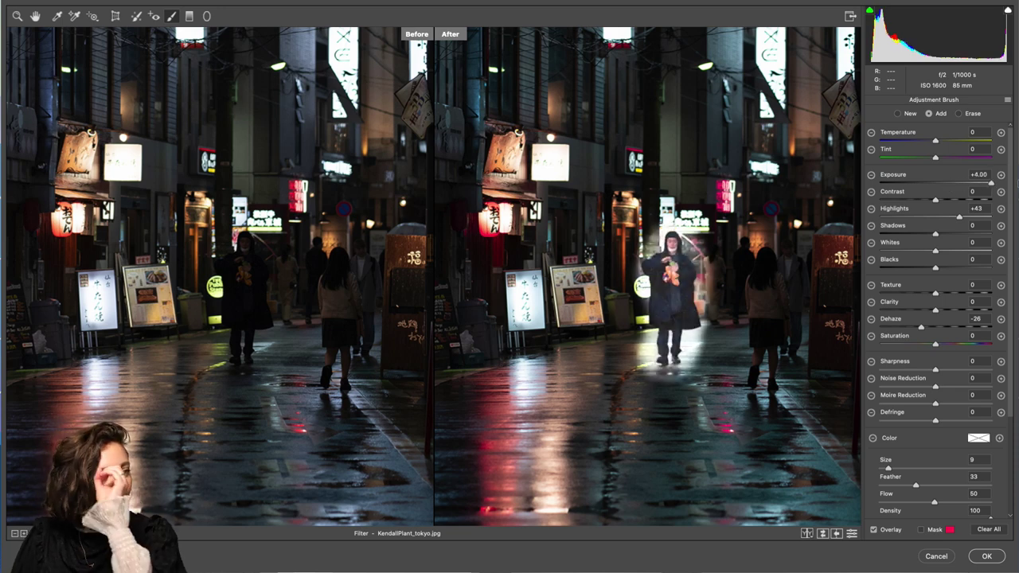
pyautogui.moveTo(990, 183)
pyautogui.mouseDown()
pyautogui.moveTo(868, 189)
pyautogui.moveTo(944, 184)
pyautogui.mouseUp()
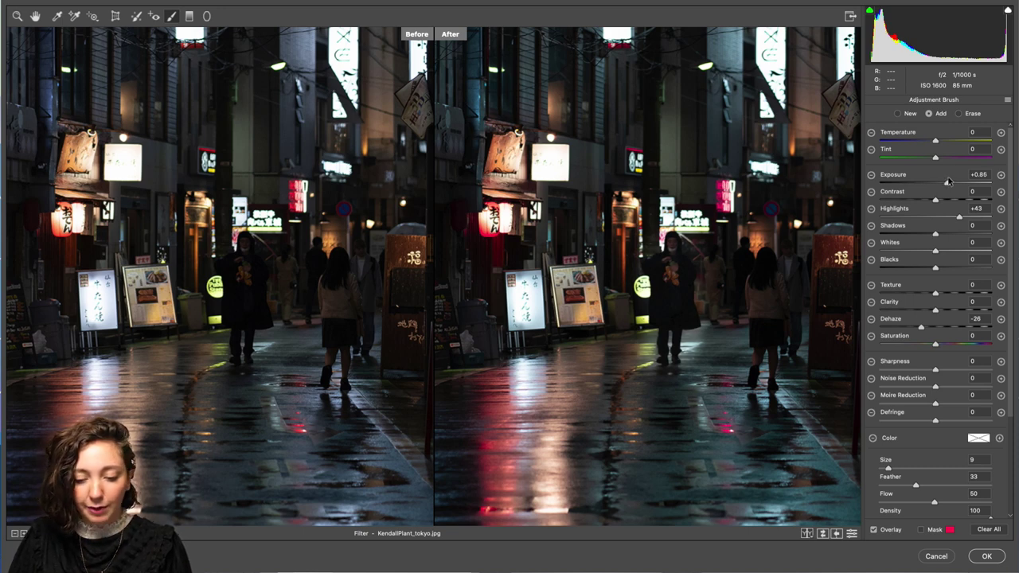
pyautogui.moveTo(949, 182); pyautogui.dragTo(947, 183)
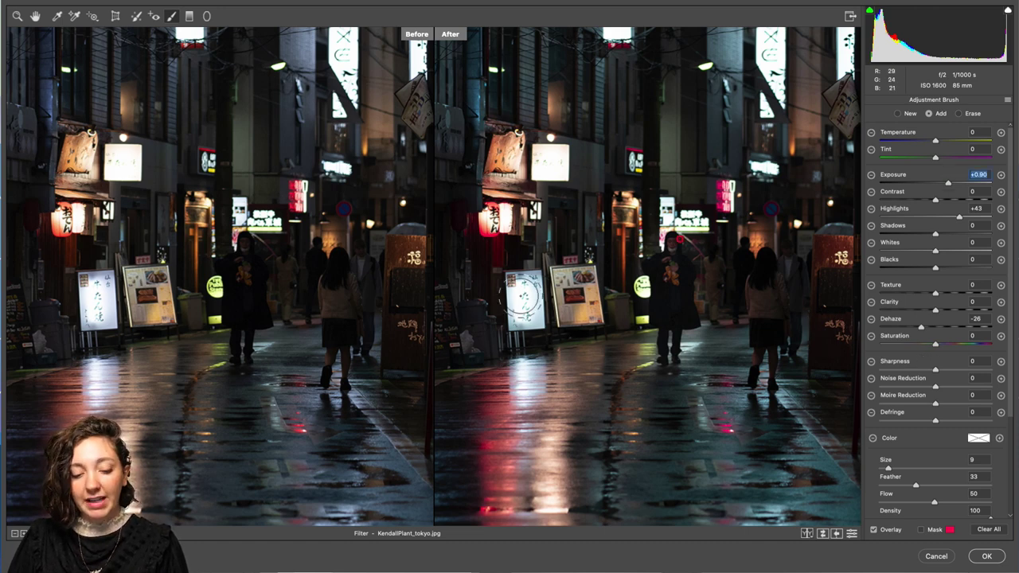
pyautogui.moveTo(480, 243)
pyautogui.mouseDown()
pyautogui.moveTo(456, 239)
pyautogui.moveTo(517, 248)
pyautogui.moveTo(480, 233)
pyautogui.mouseUp()
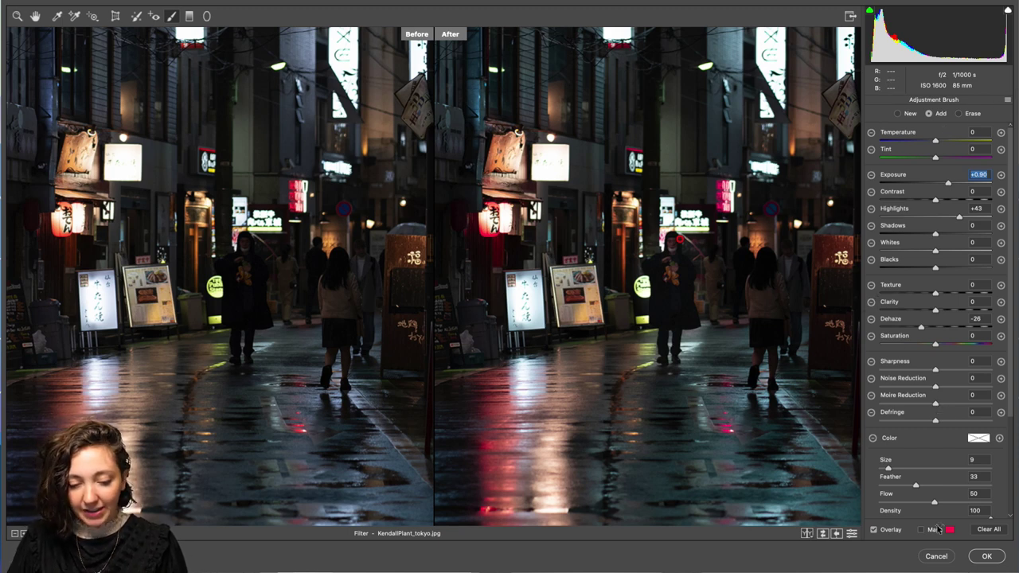
pyautogui.click(986, 555)
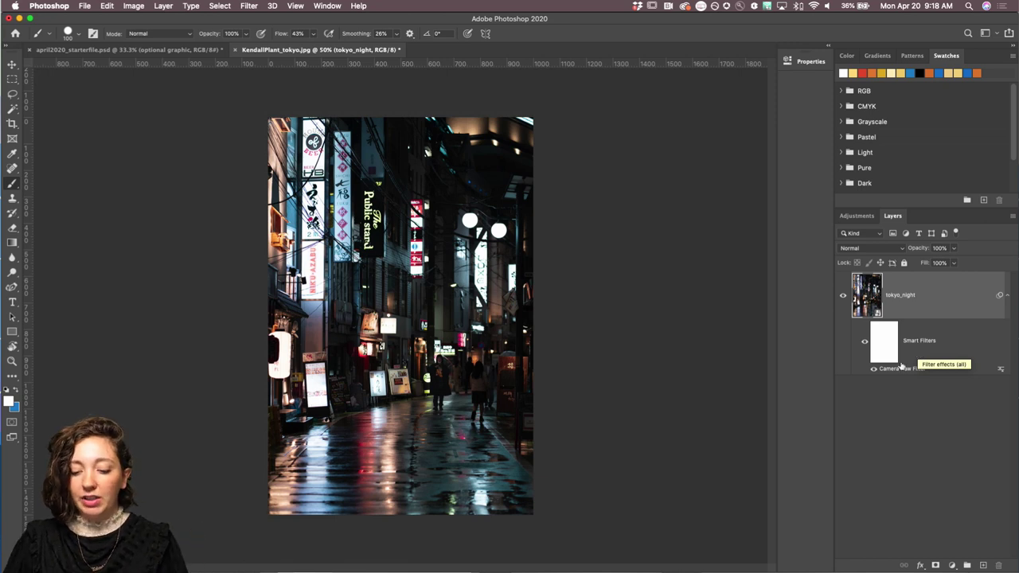
# Toggle the Camera Raw Filter visibility off and on to compare, then target its filter mask
pyautogui.click(874, 370)
pyautogui.click(873, 370)
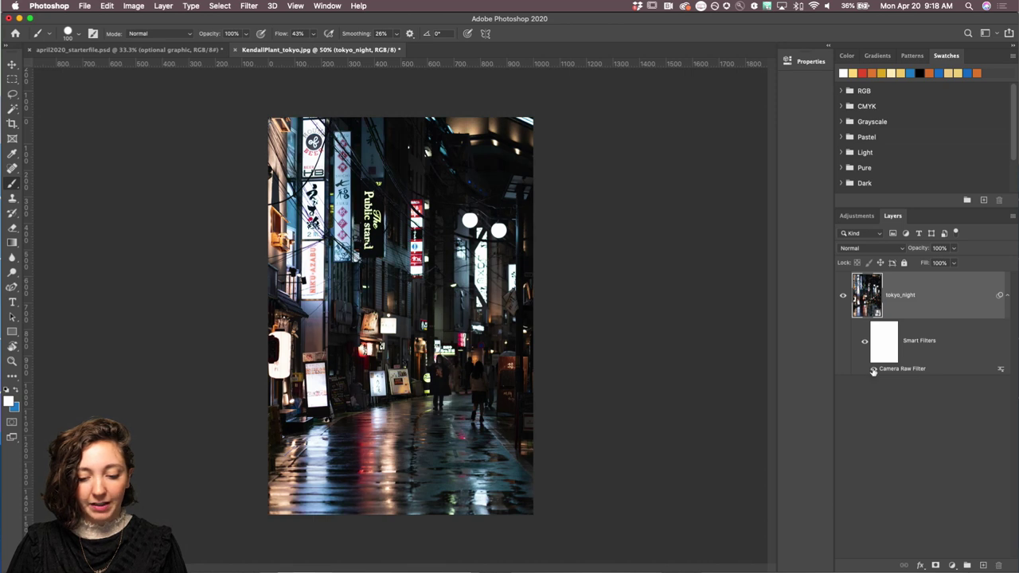
pyautogui.click(873, 370)
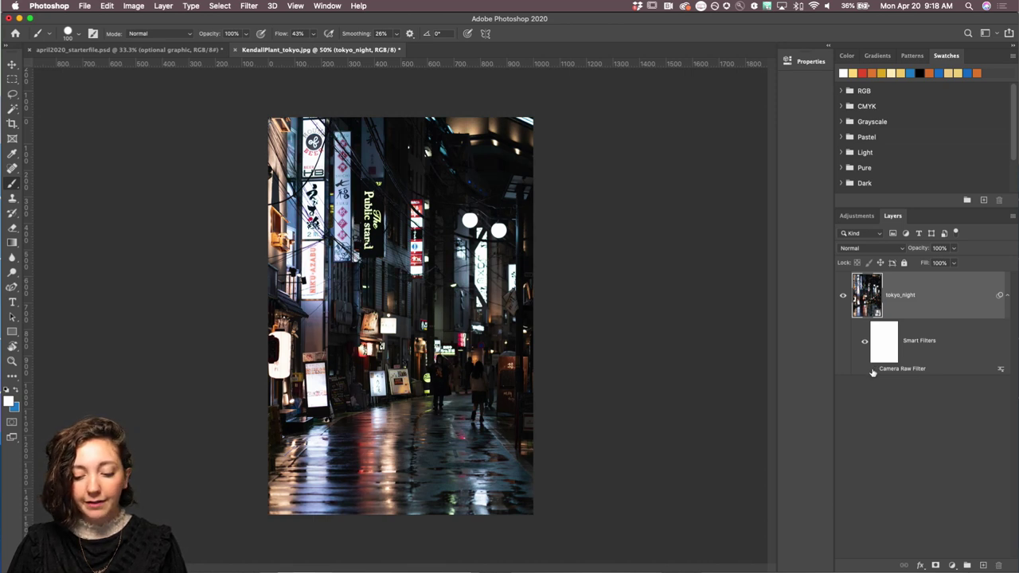
pyautogui.click(873, 370)
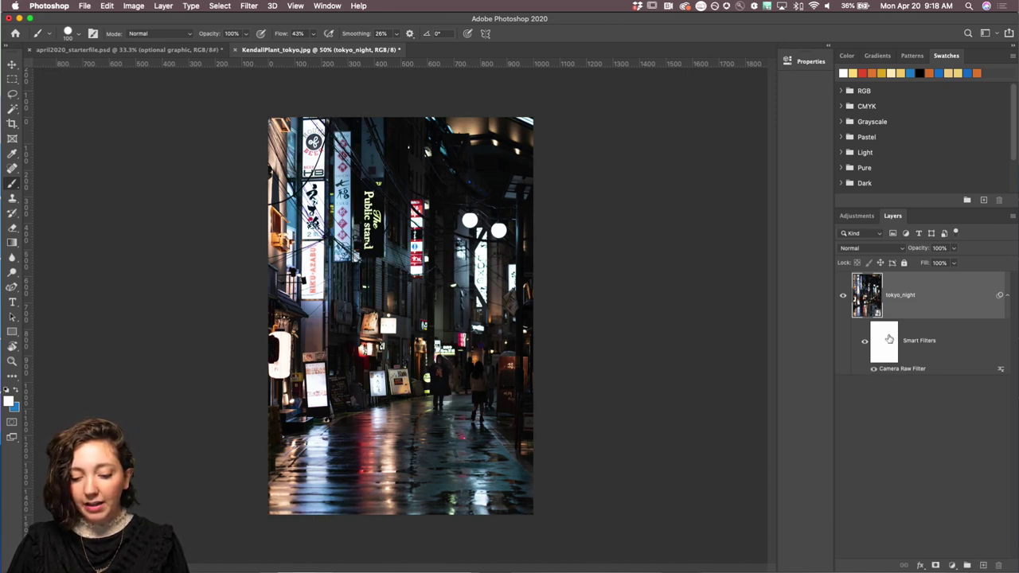
pyautogui.click(881, 343)
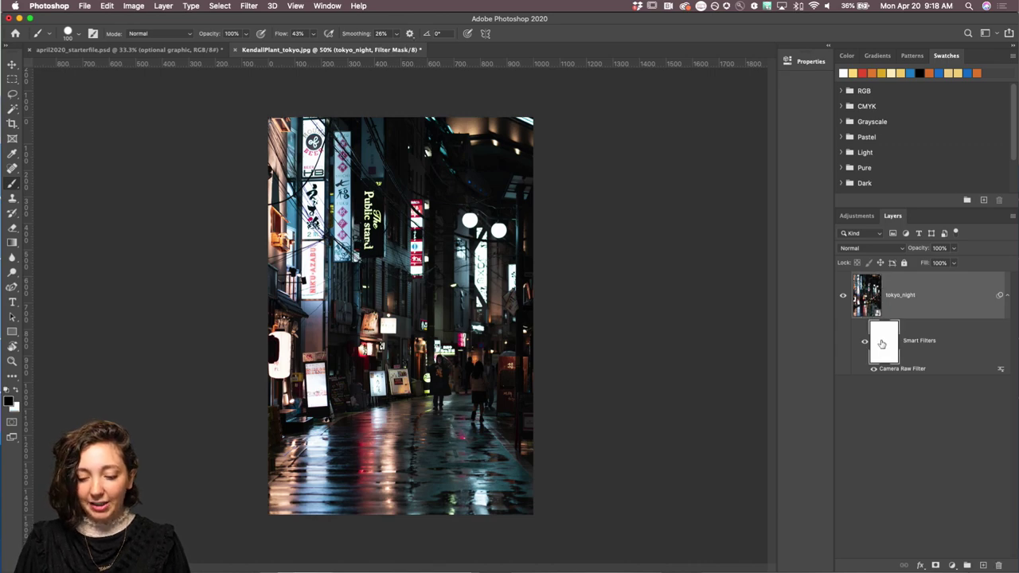
# Zoom in on the hooded figure and make black the foreground colour for masking
pyautogui.press('super+equal')
pyautogui.press('super+equal')
pyautogui.press('super+equal')
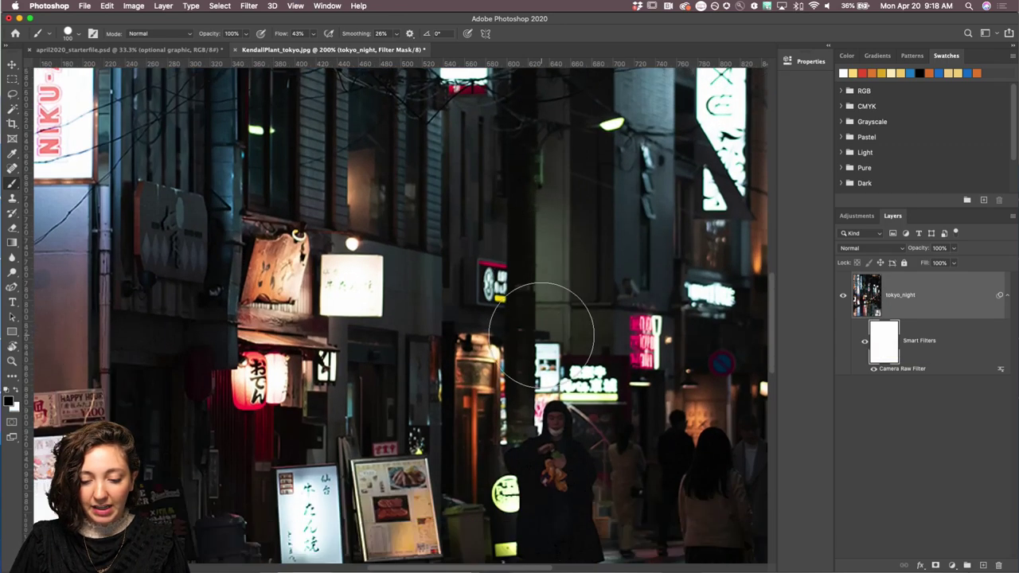
pyautogui.scroll(1, 541, 334)
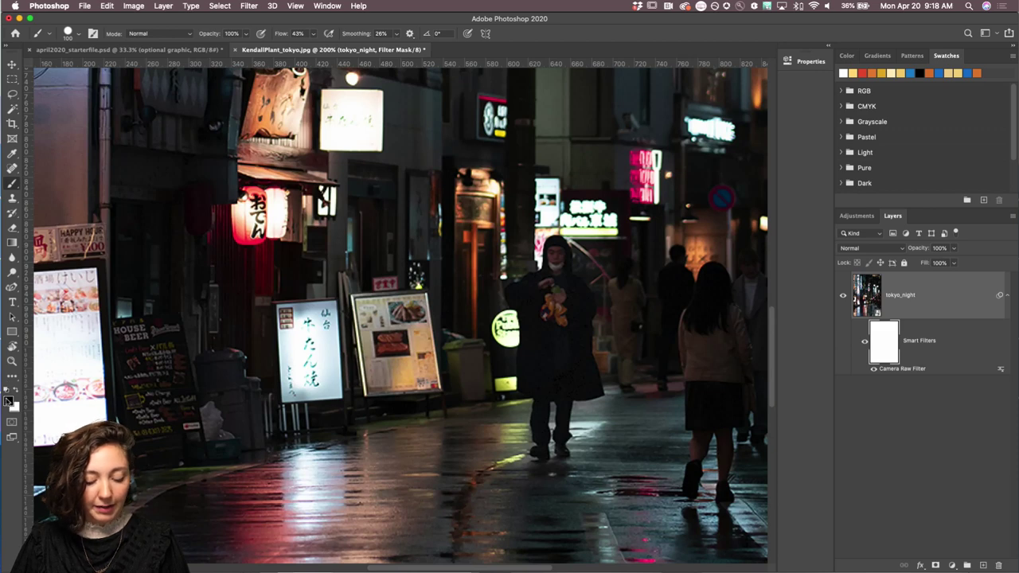
pyautogui.press('x')
pyautogui.press('[')
pyautogui.press('[')
pyautogui.press('[')
pyautogui.press('[')
pyautogui.press('[')
pyautogui.press('[')
pyautogui.press('[')
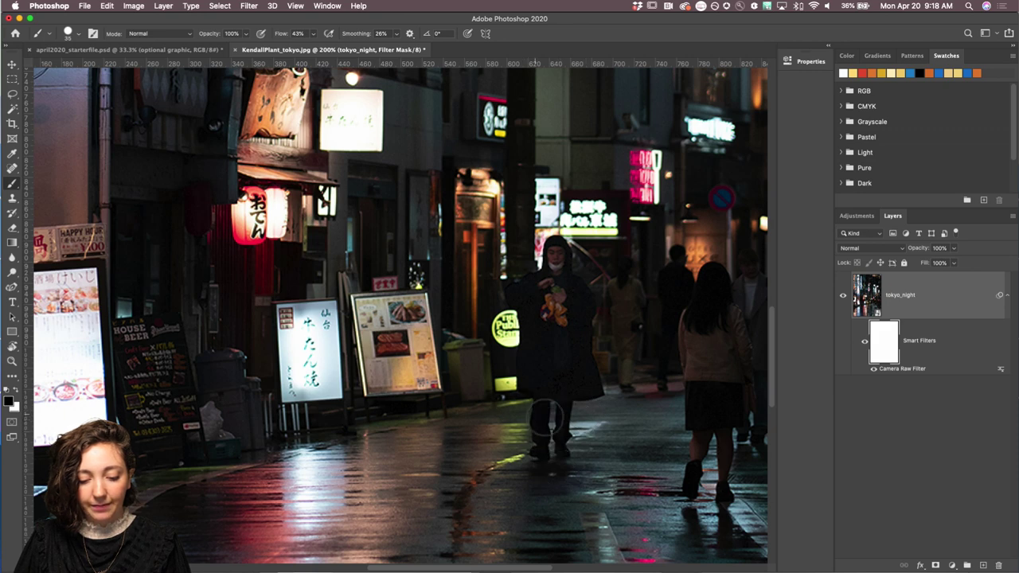
# Compare the masked result with the Camera Raw filter hidden and shown, then fit the photo on screen
pyautogui.click(875, 372)
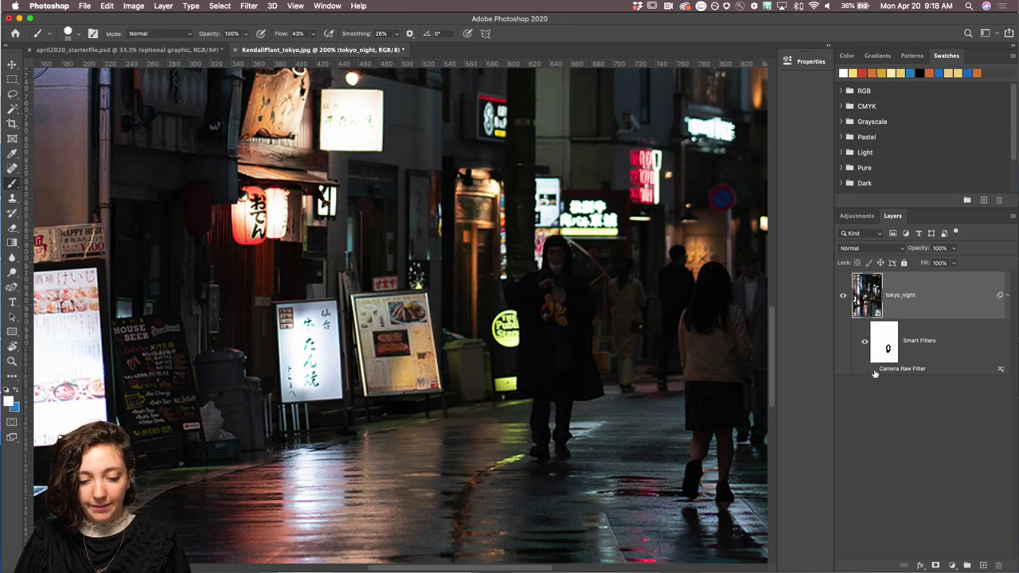
pyautogui.click(873, 371)
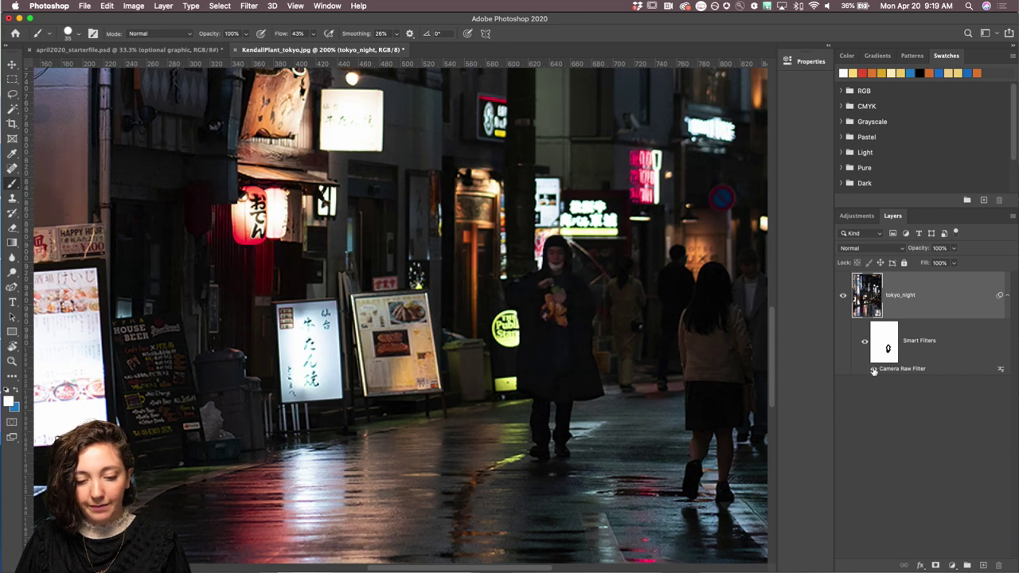
pyautogui.click(873, 370)
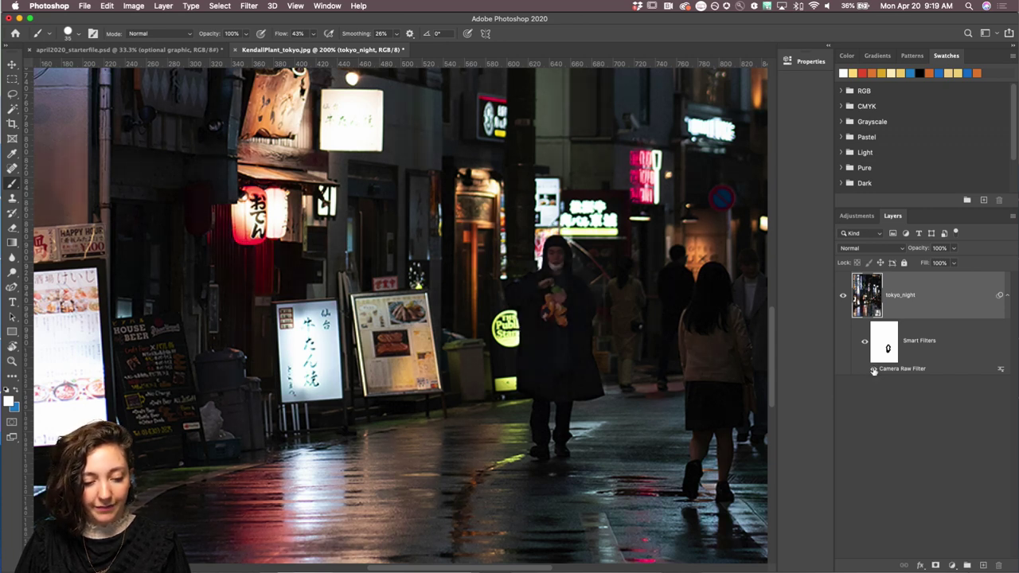
pyautogui.press('super+0')
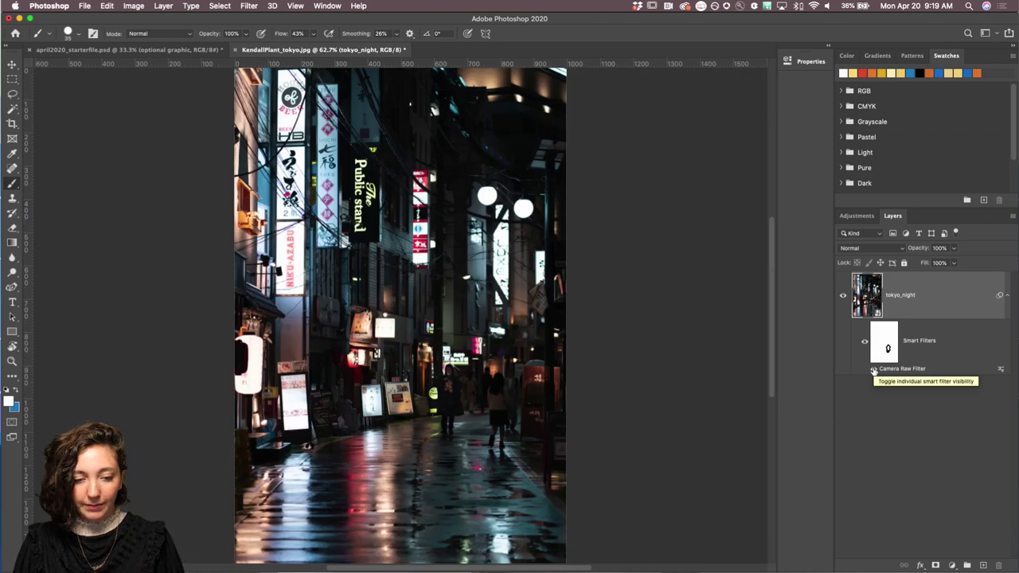
# Inspect the edited photo at 100%, scrolling around it, then zoom out to 50%
pyautogui.press('super+1')
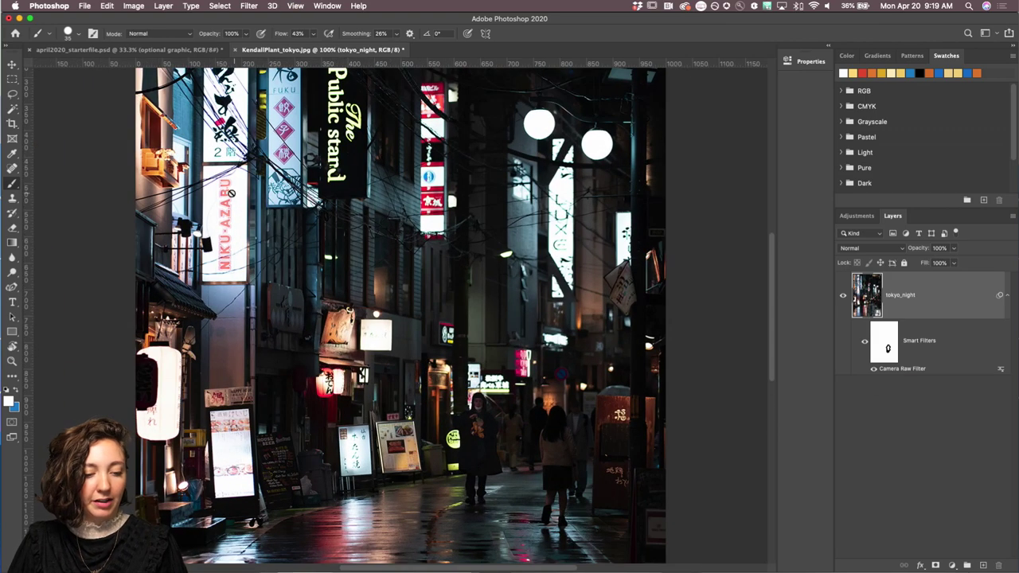
pyautogui.scroll(5, 213, 187)
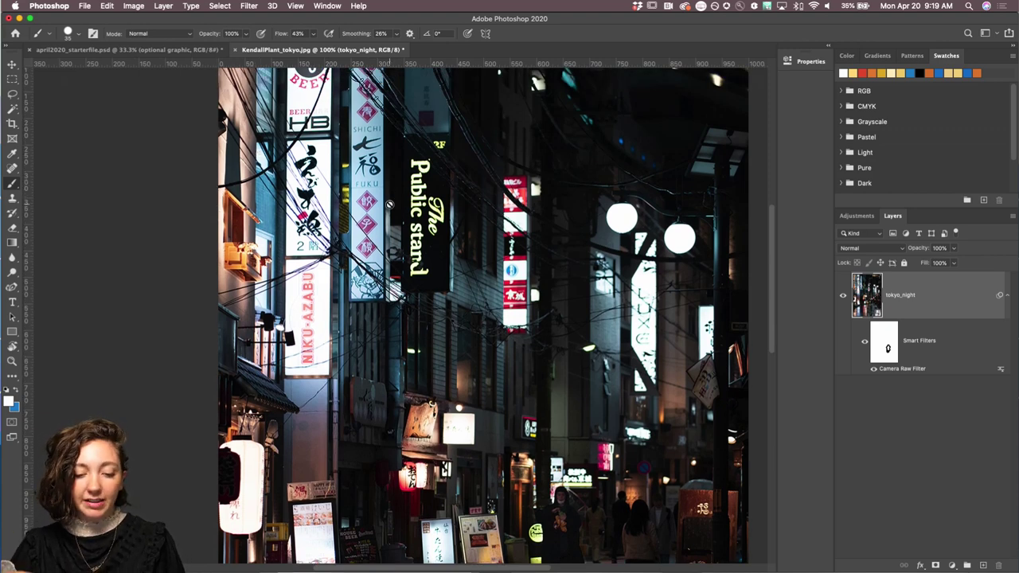
pyautogui.scroll(-5, 402, 203)
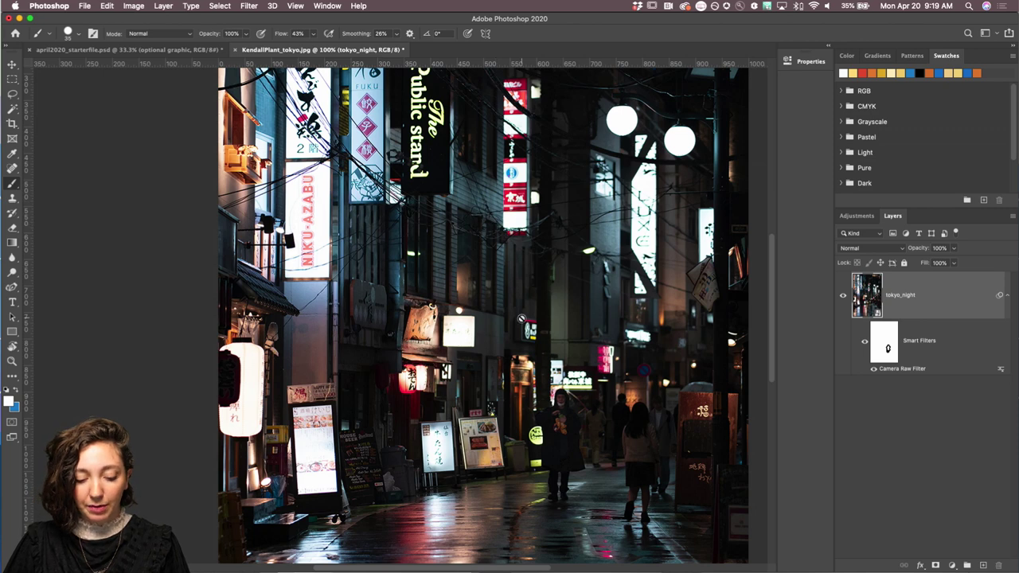
pyautogui.scroll(-13, 500, 319)
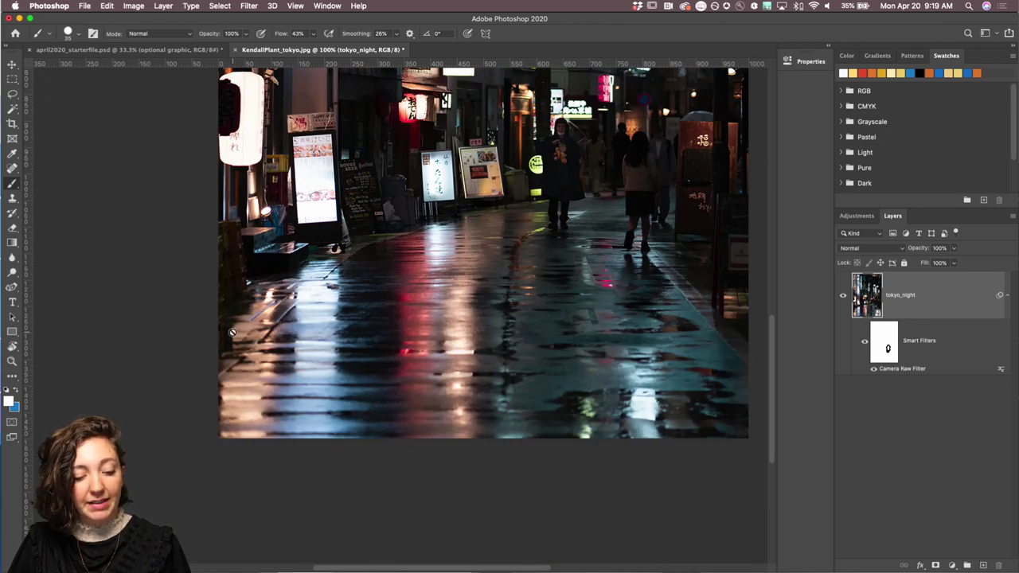
pyautogui.press('super+minus')
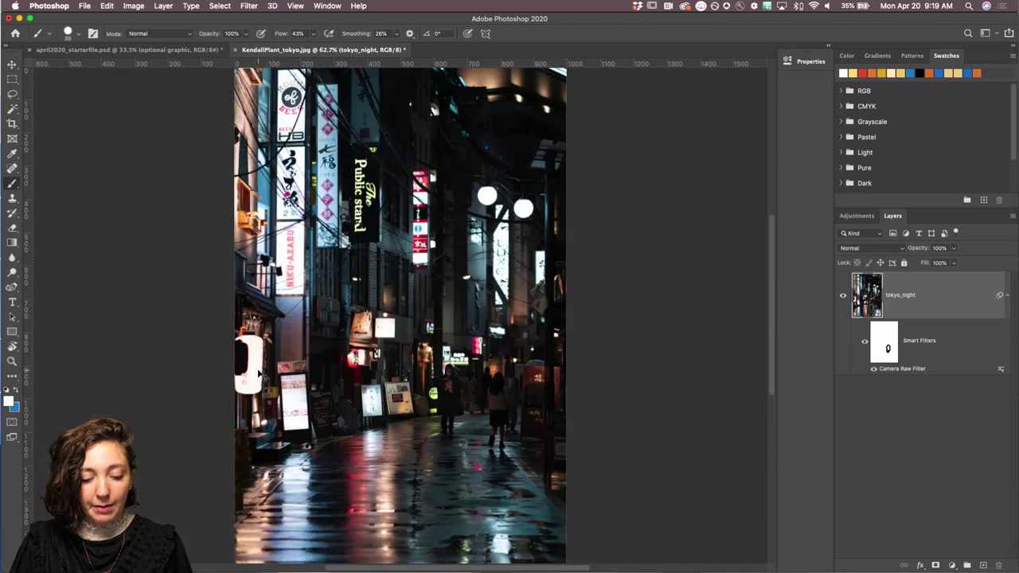
pyautogui.press('super+minus')
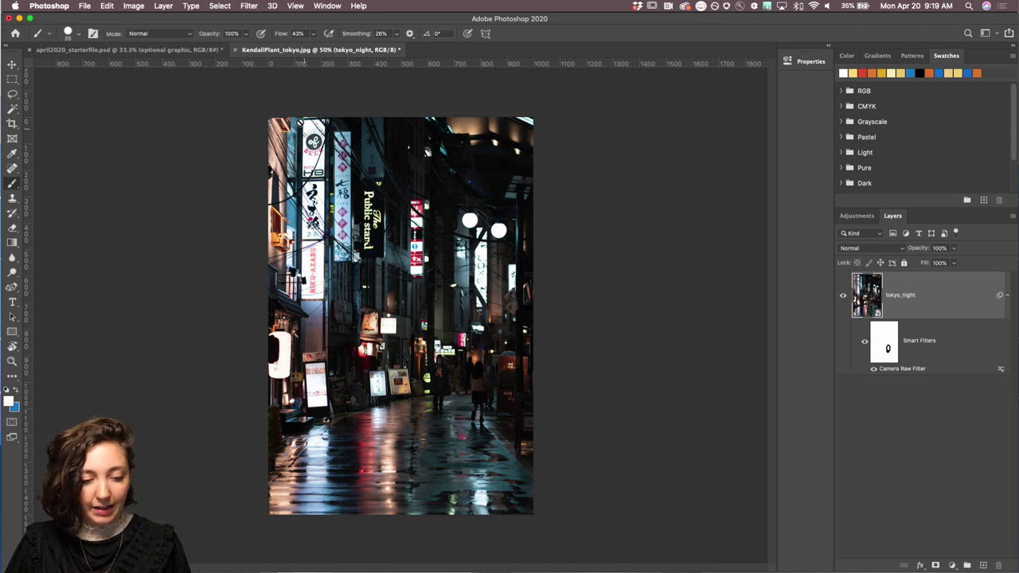
# Save the edit to the computer as day5_edit.psd in Photoshop format, accepting the compatibility options
pyautogui.click(84, 6)
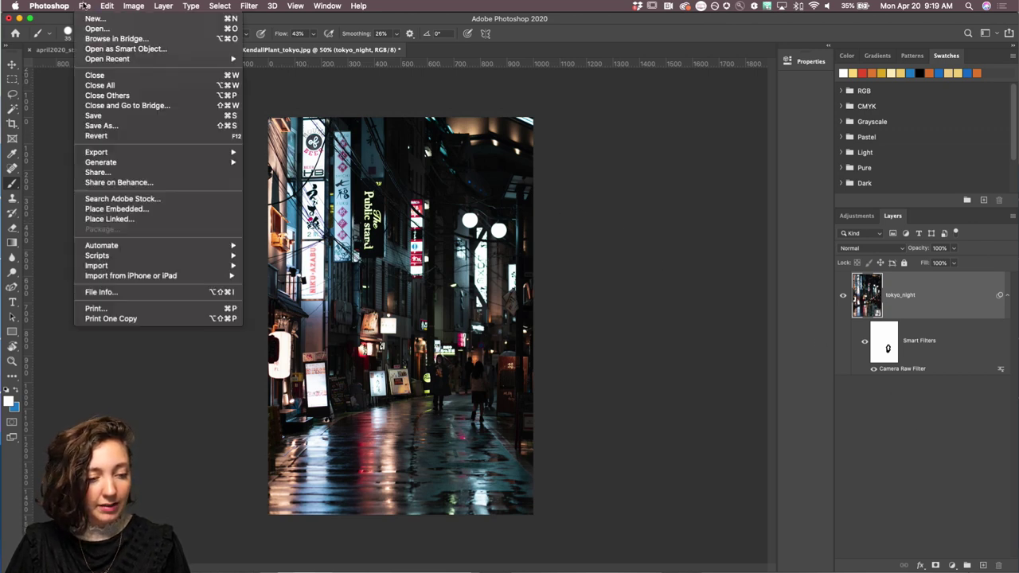
pyautogui.moveTo(103, 155)
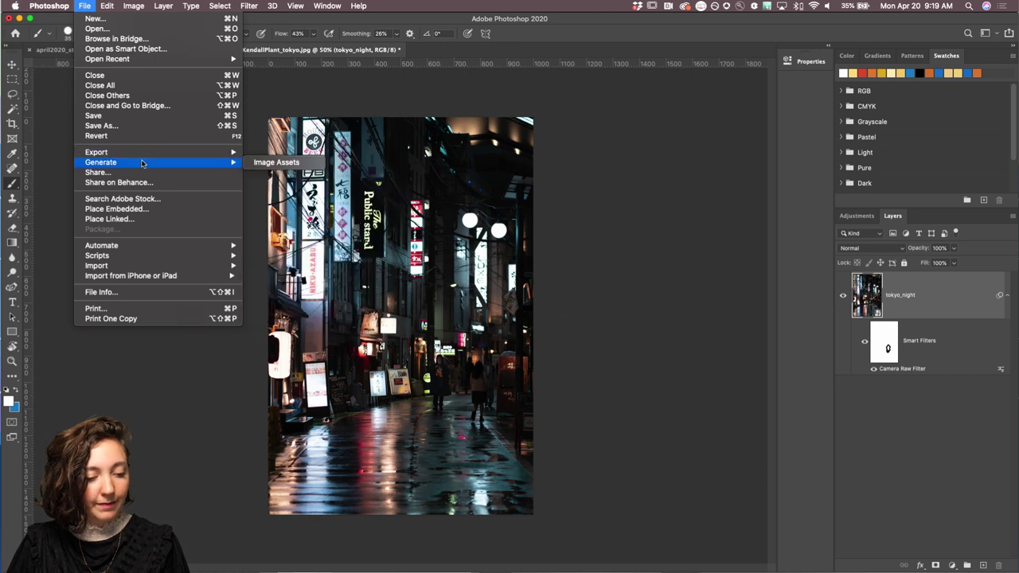
pyautogui.click(135, 126)
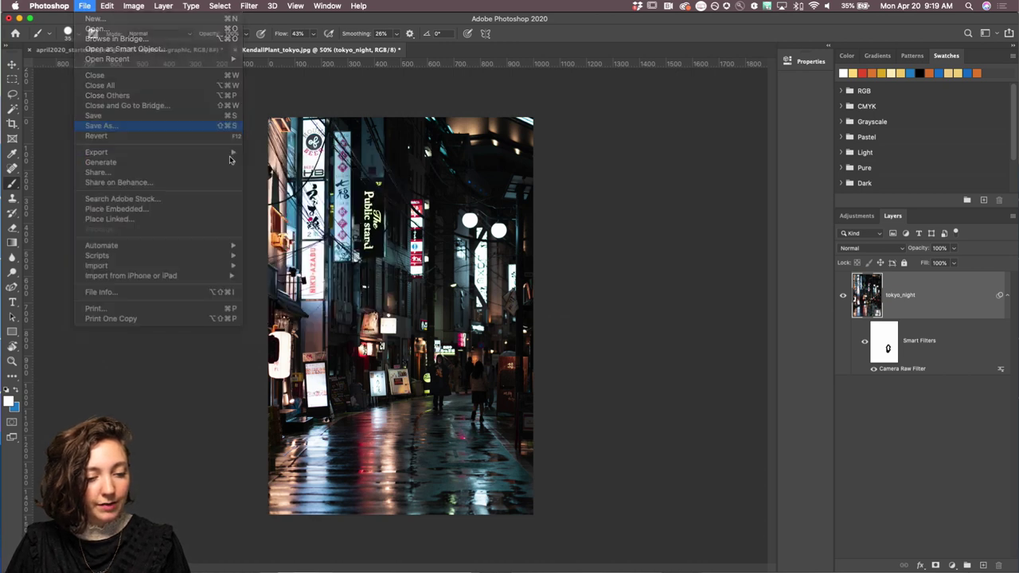
pyautogui.click(586, 388)
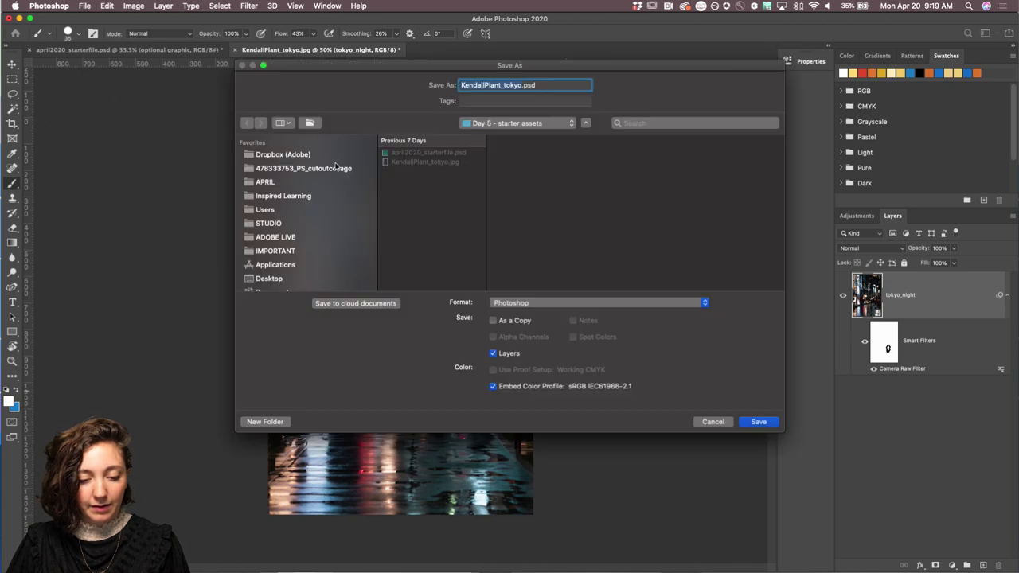
pyautogui.press('super+a')
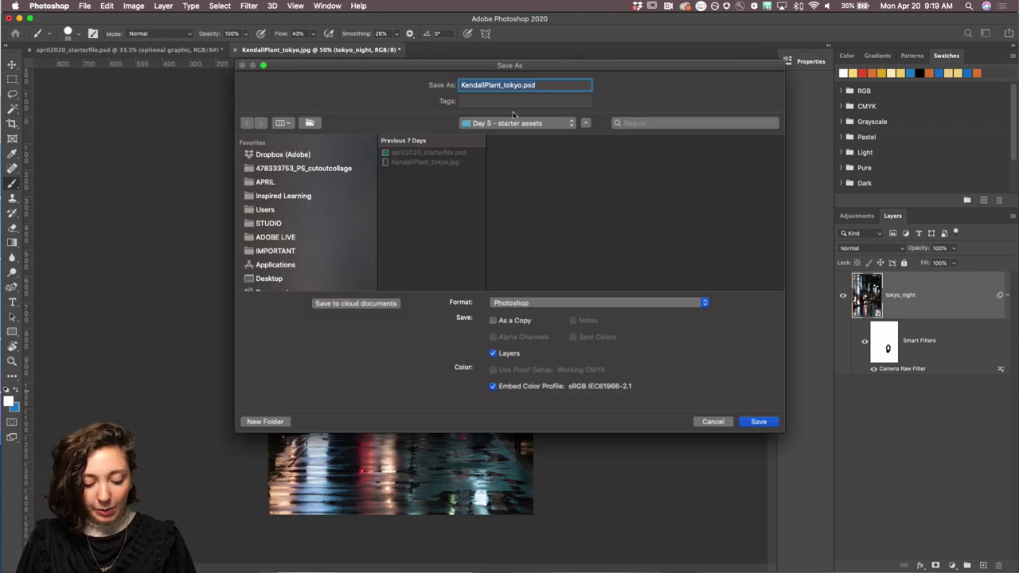
pyautogui.write('day5_edit')
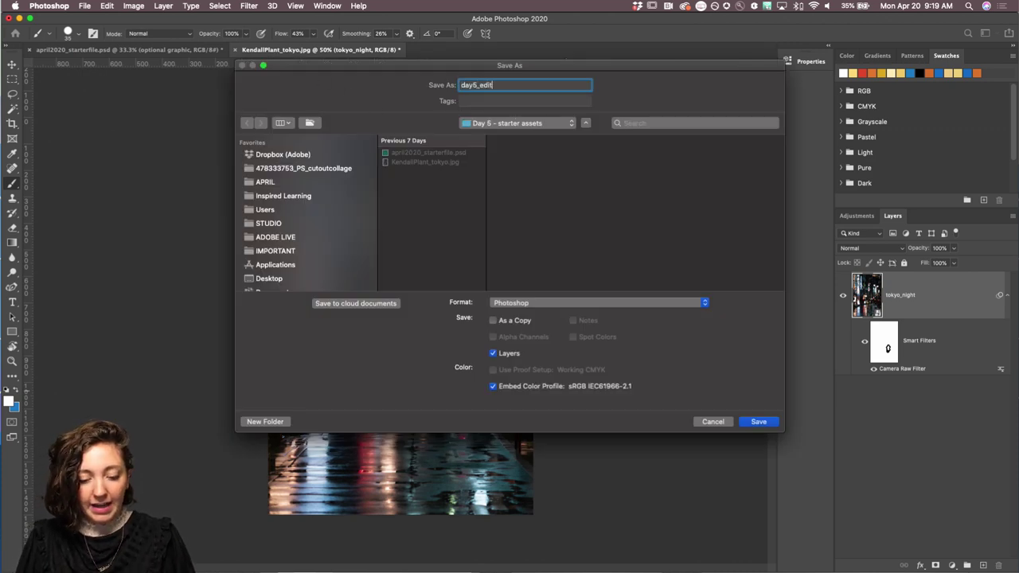
pyautogui.press('Return')
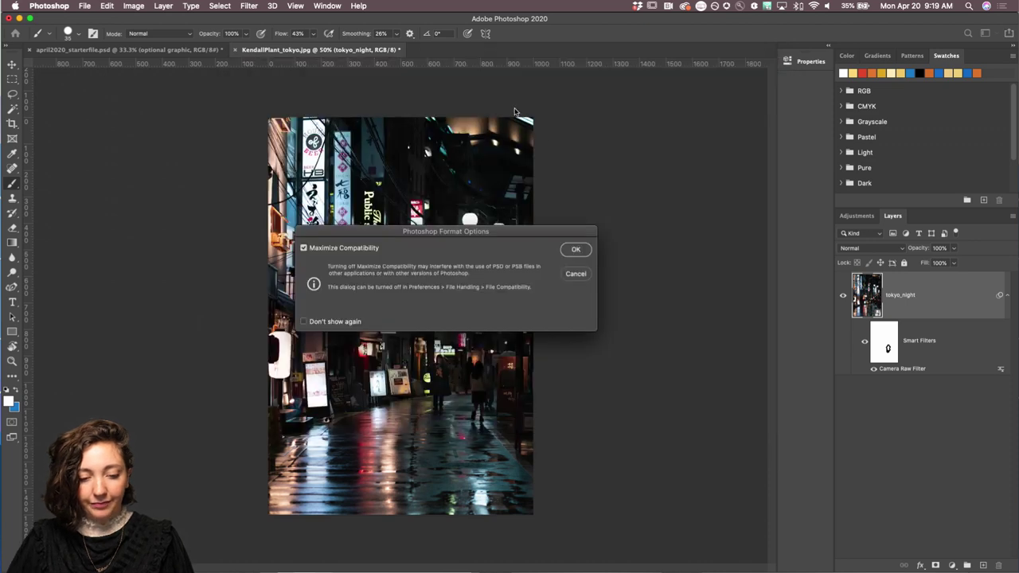
pyautogui.click(576, 250)
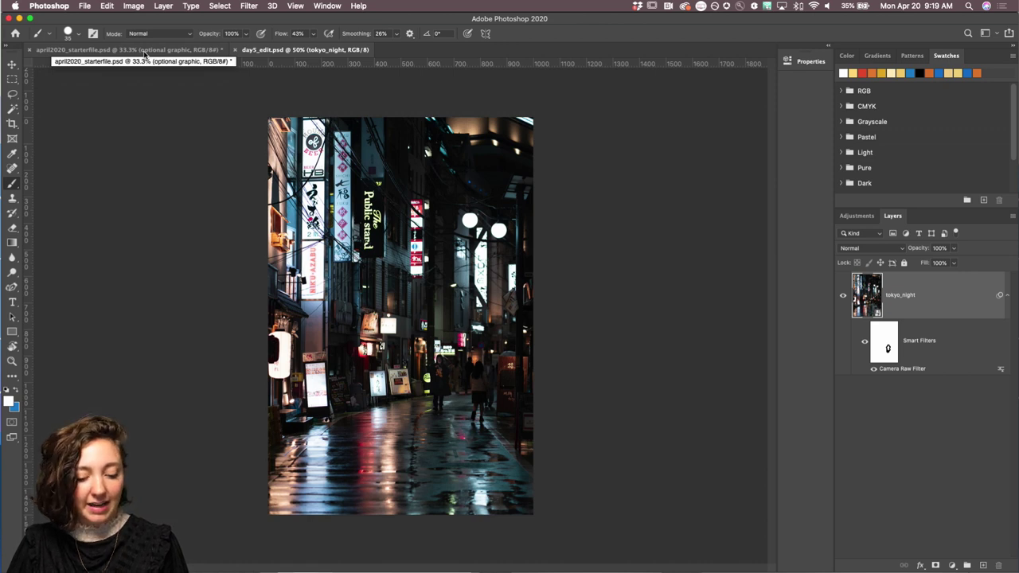
# In april2020_starterfile.psd, place day5_edit.psd as an embedded layer
pyautogui.click(144, 51)
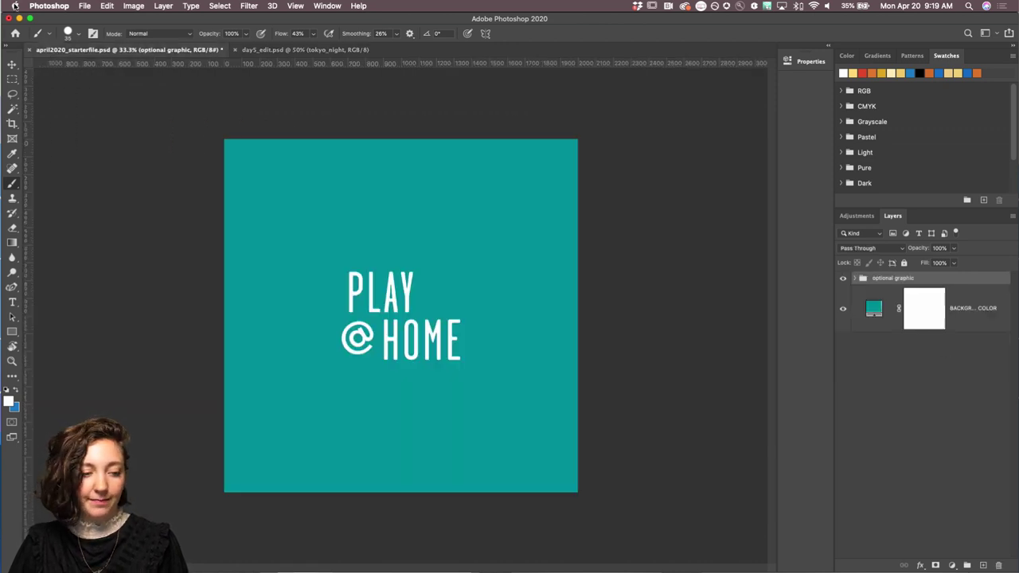
pyautogui.click(84, 6)
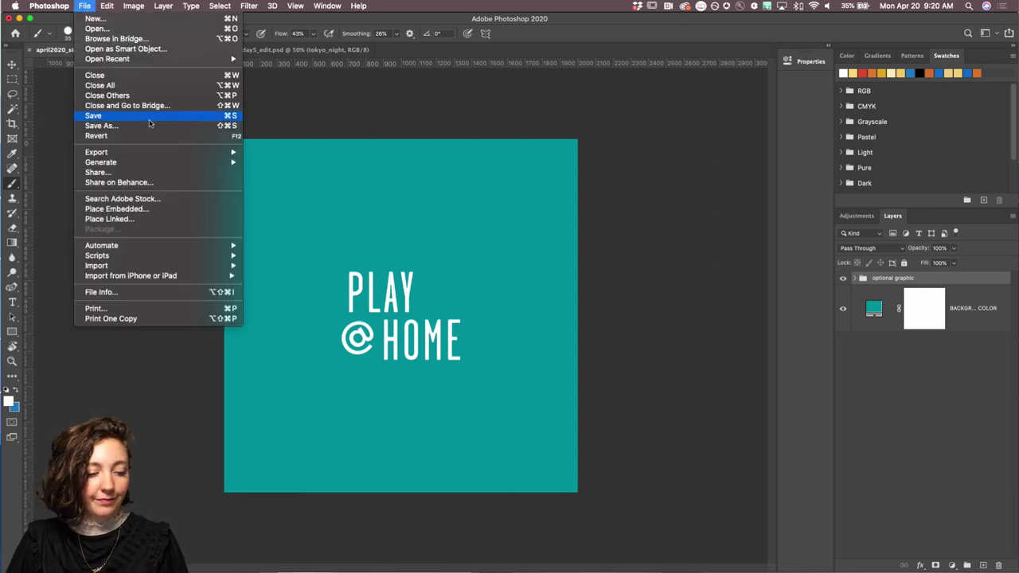
pyautogui.click(129, 208)
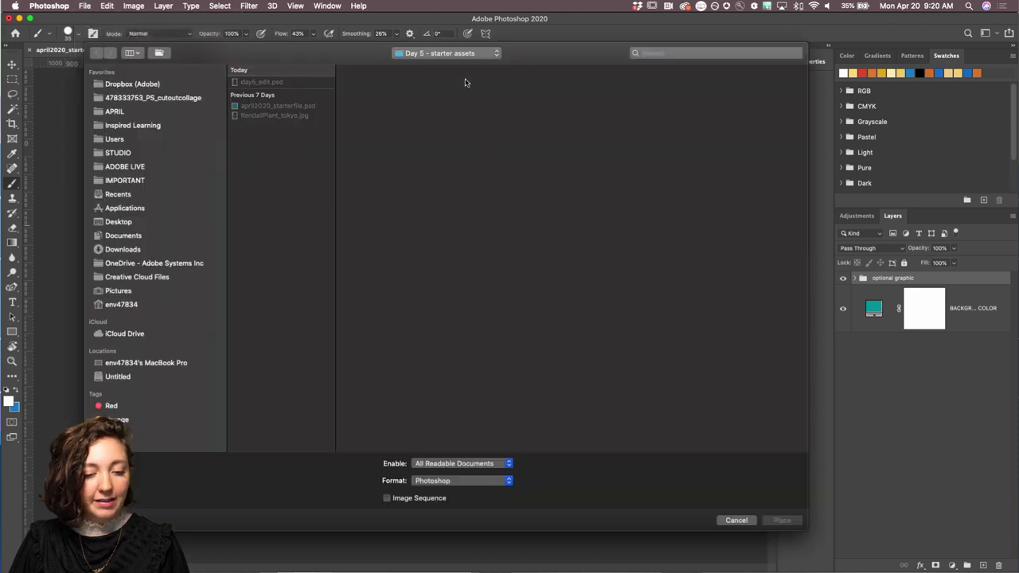
pyautogui.click(256, 83)
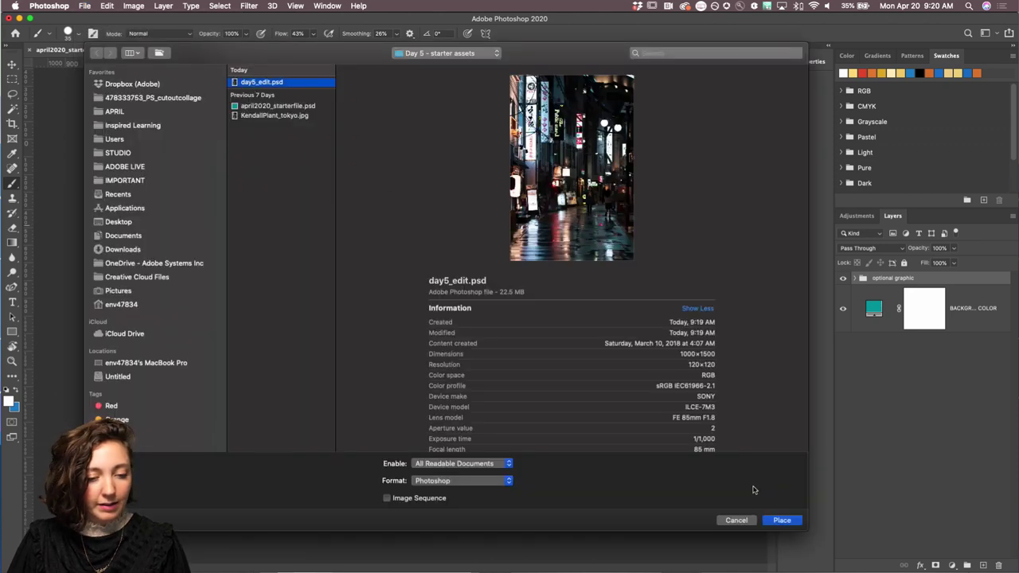
pyautogui.click(780, 521)
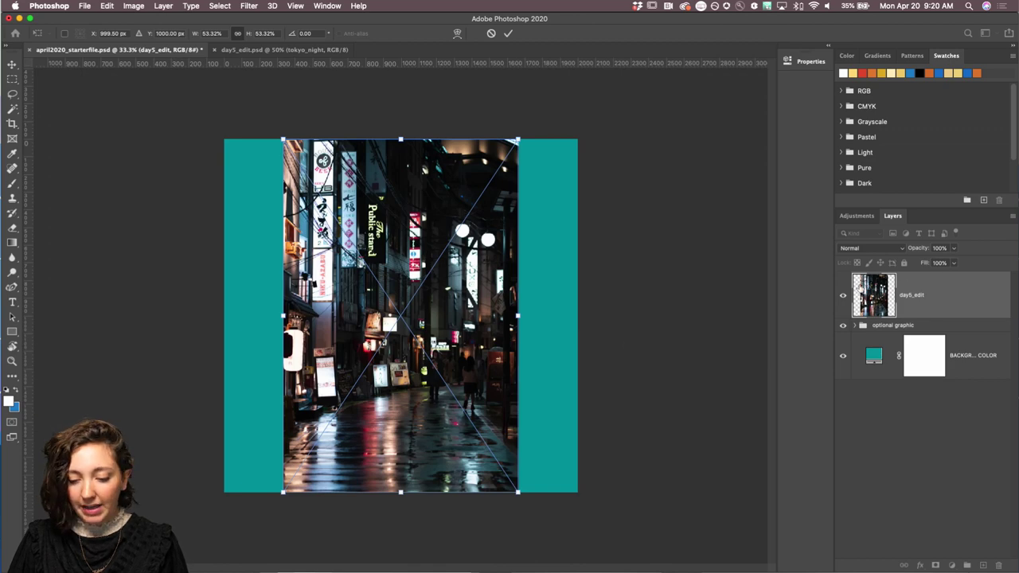
# Scale the placed photo to about 80%, commit it, and move day5_edit below the graphic group
pyautogui.moveTo(517, 316)
pyautogui.mouseDown()
pyautogui.moveTo(580, 319)
pyautogui.moveTo(578, 335)
pyautogui.mouseUp()
pyautogui.moveTo(541, 400); pyautogui.dragTo(540, 369)
pyautogui.press('Return')
pyautogui.press('b')
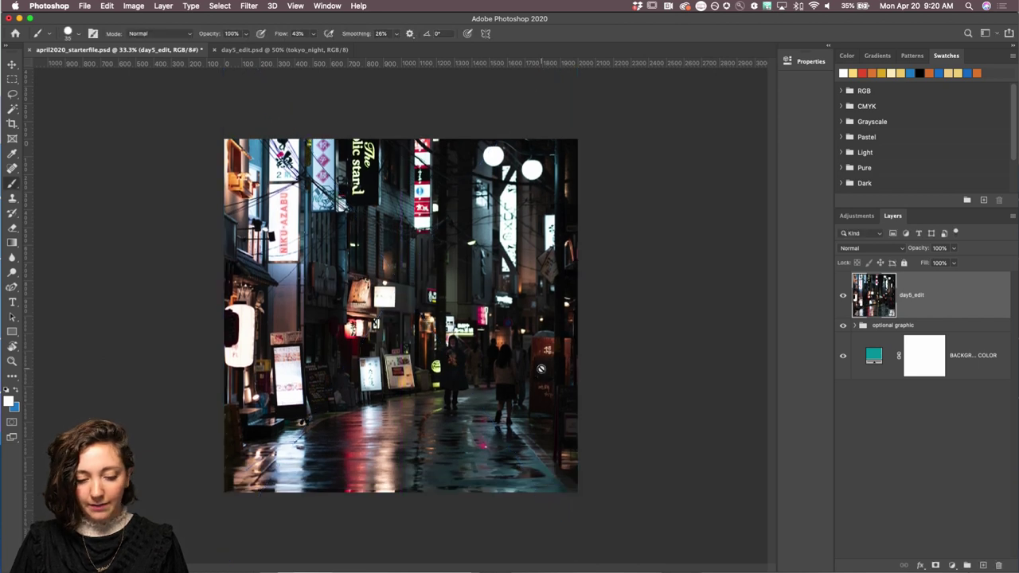
pyautogui.moveTo(879, 297); pyautogui.dragTo(869, 333)
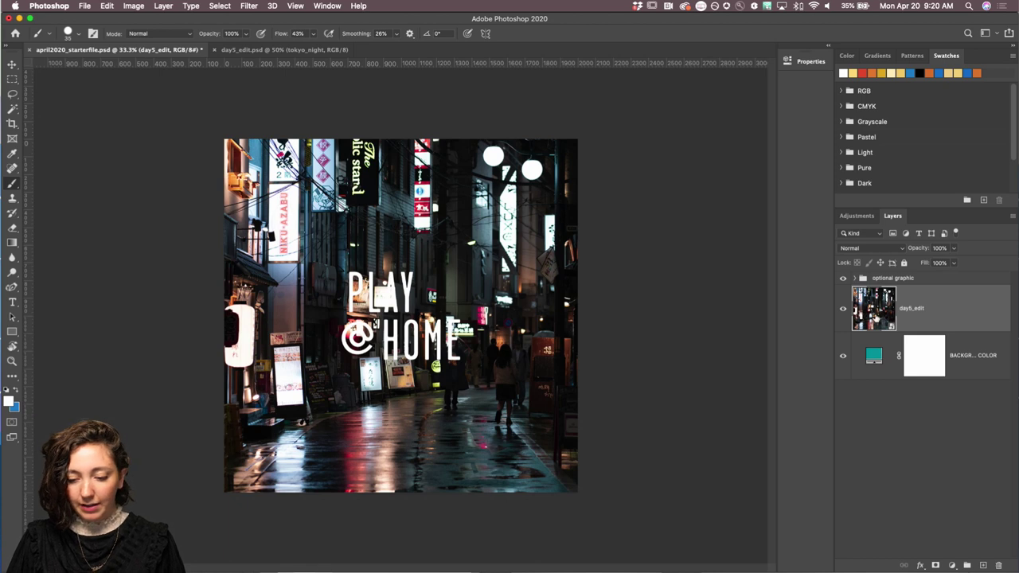
pyautogui.press('v')
pyautogui.moveTo(565, 316); pyautogui.dragTo(557, 355)
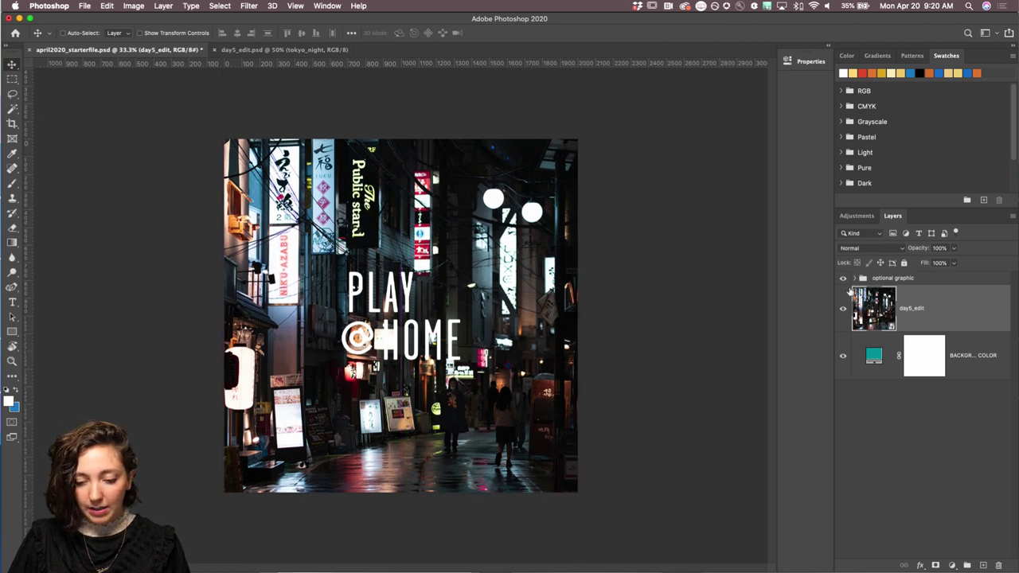
pyautogui.click(843, 278)
pyautogui.click(843, 278)
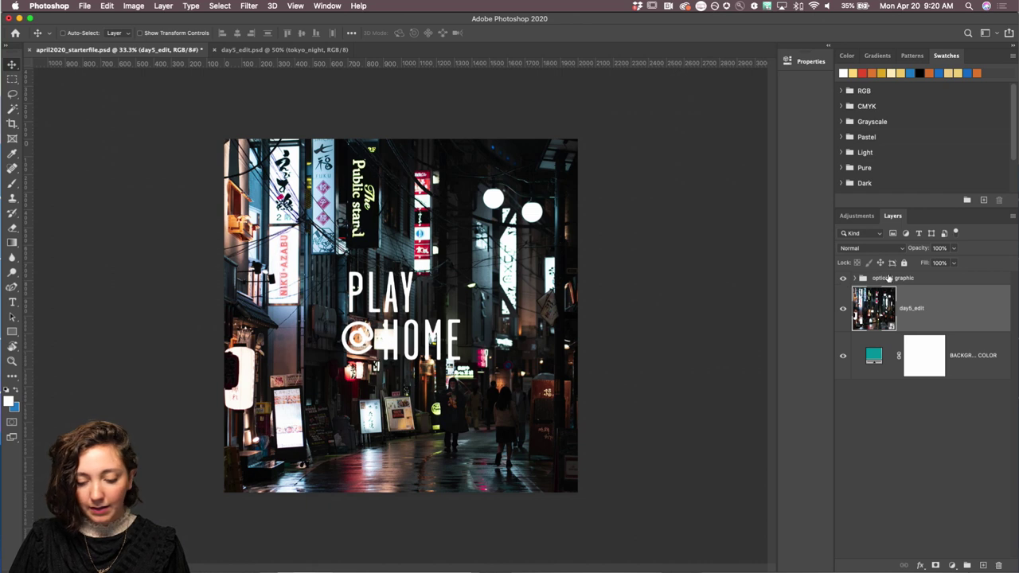
pyautogui.click(887, 278)
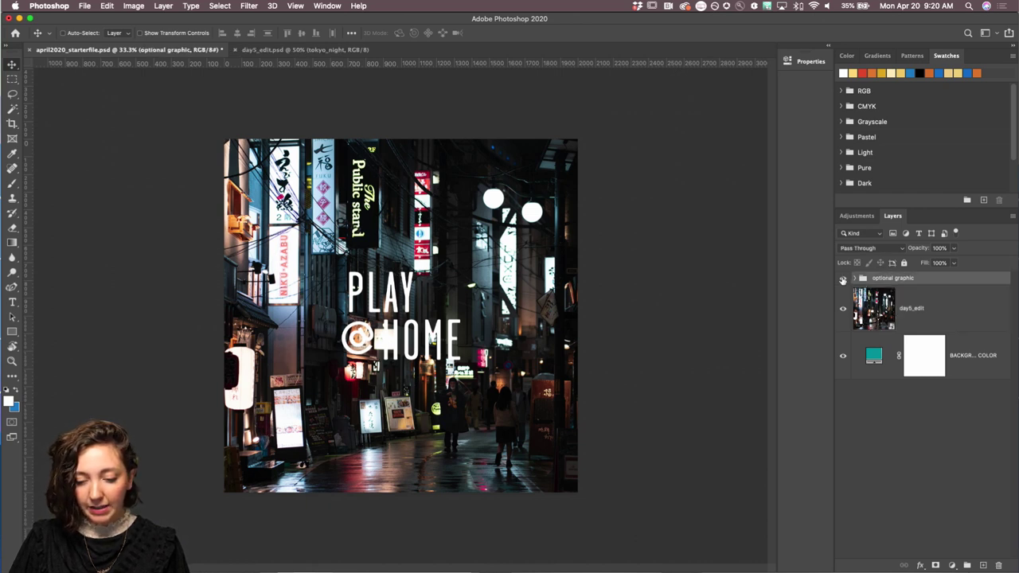
pyautogui.click(843, 279)
pyautogui.click(866, 322)
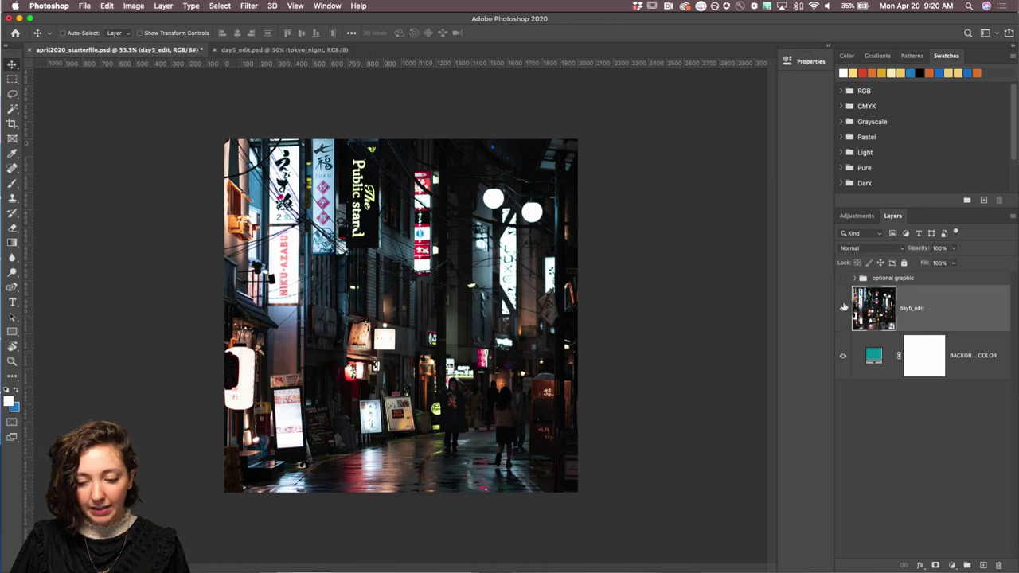
pyautogui.click(842, 279)
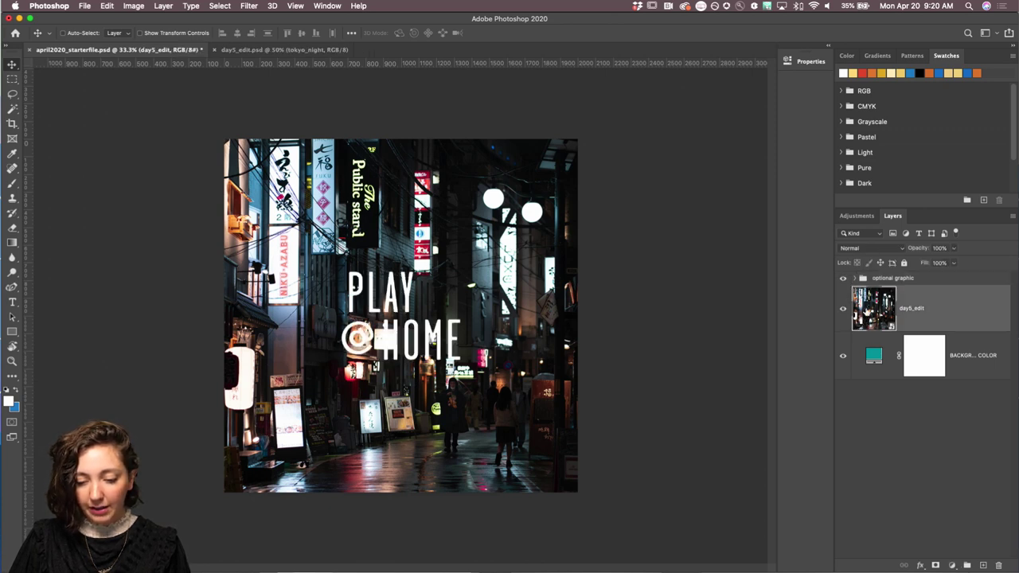
pyautogui.moveTo(488, 358)
pyautogui.mouseDown()
pyautogui.moveTo(499, 374)
pyautogui.moveTo(484, 368)
pyautogui.moveTo(485, 387)
pyautogui.moveTo(489, 374)
pyautogui.mouseUp()
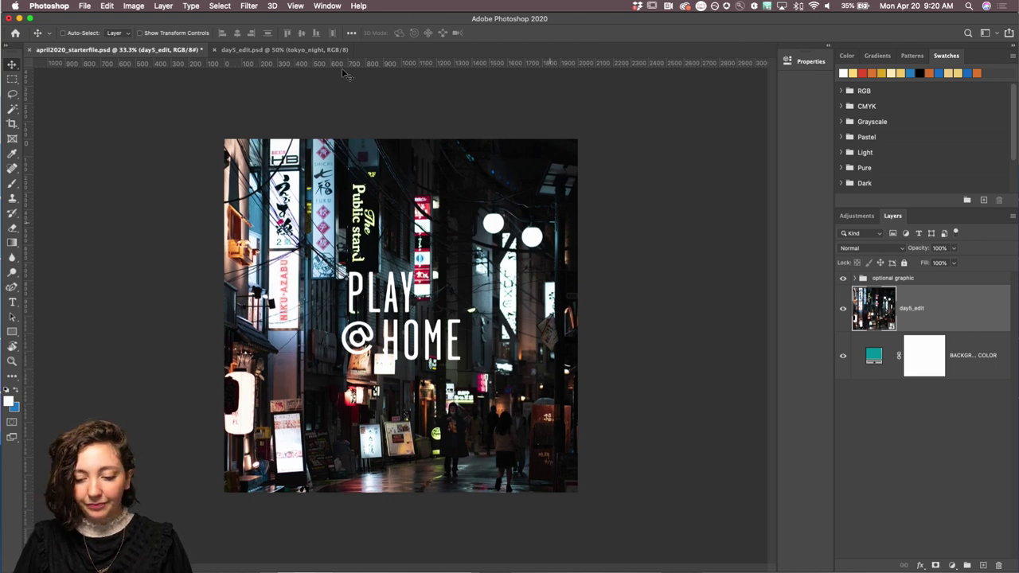
# Export the composite as a JPG with an 800 px width
pyautogui.click(85, 7)
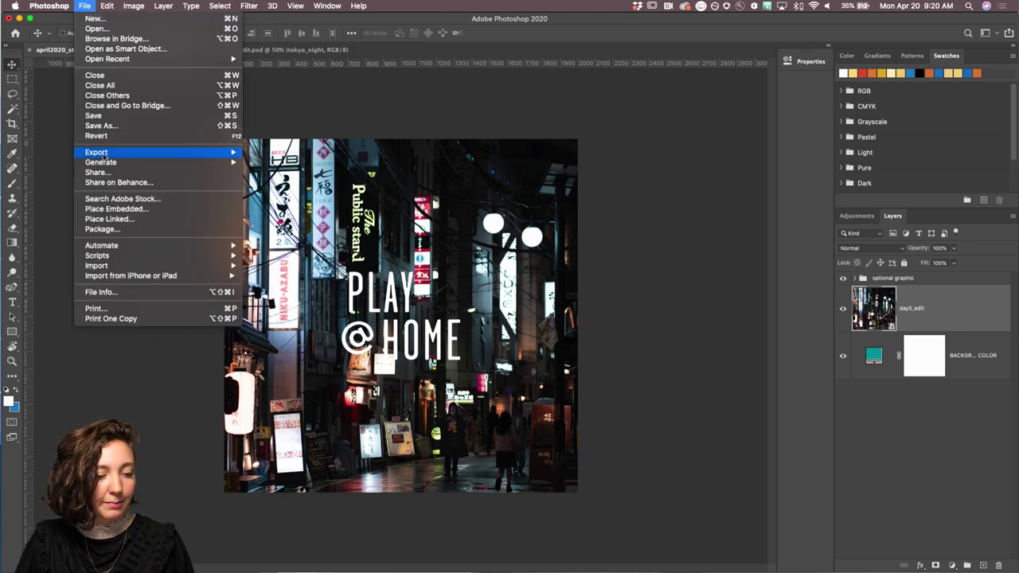
pyautogui.moveTo(103, 154)
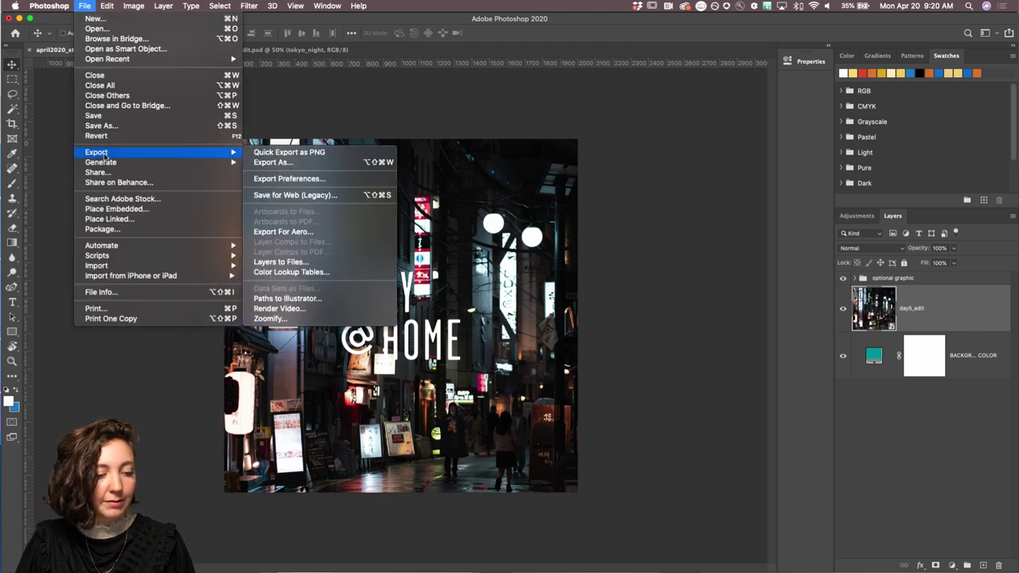
pyautogui.click(275, 163)
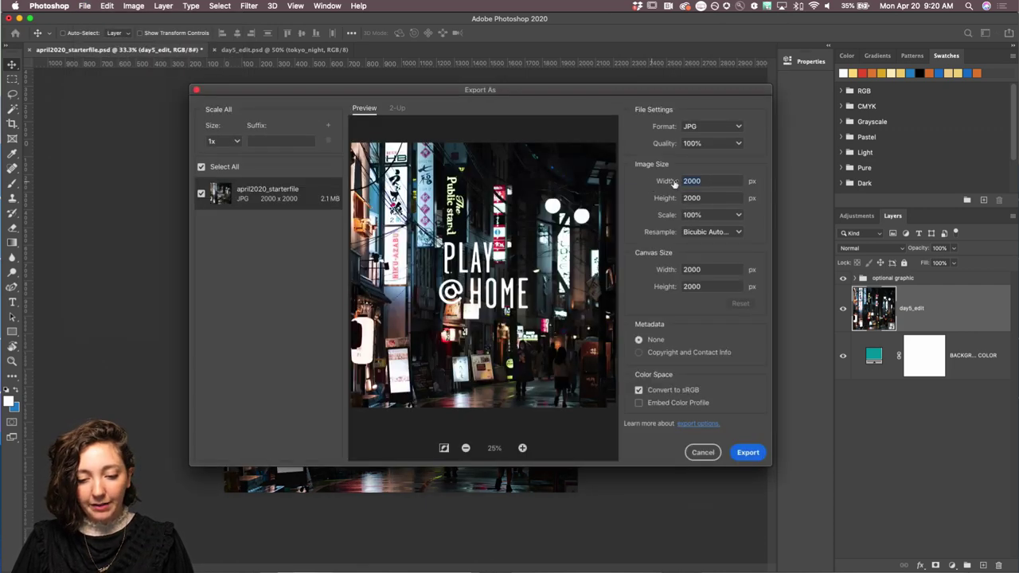
pyautogui.write('800')
pyautogui.press('Return')
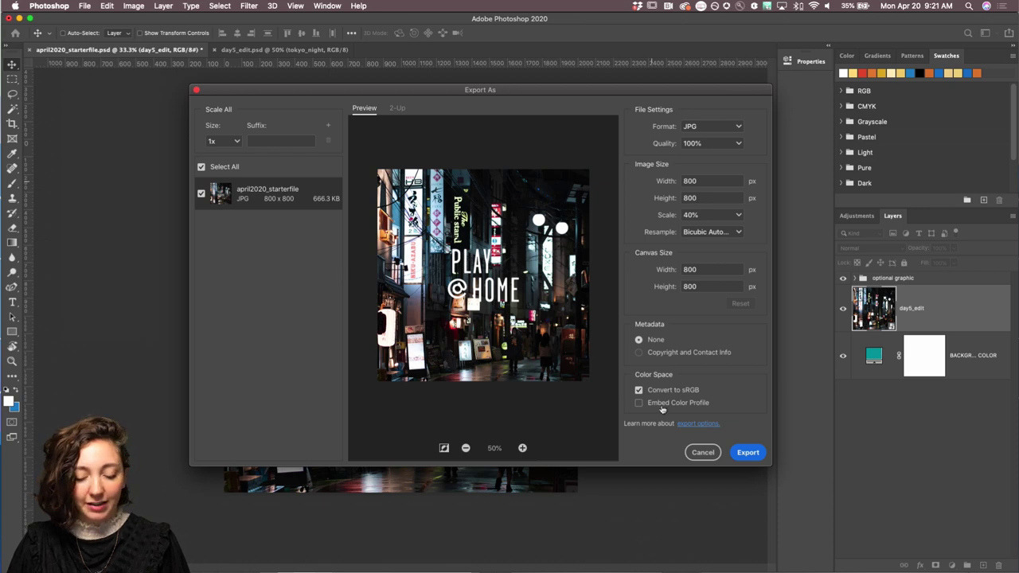
pyautogui.click(734, 456)
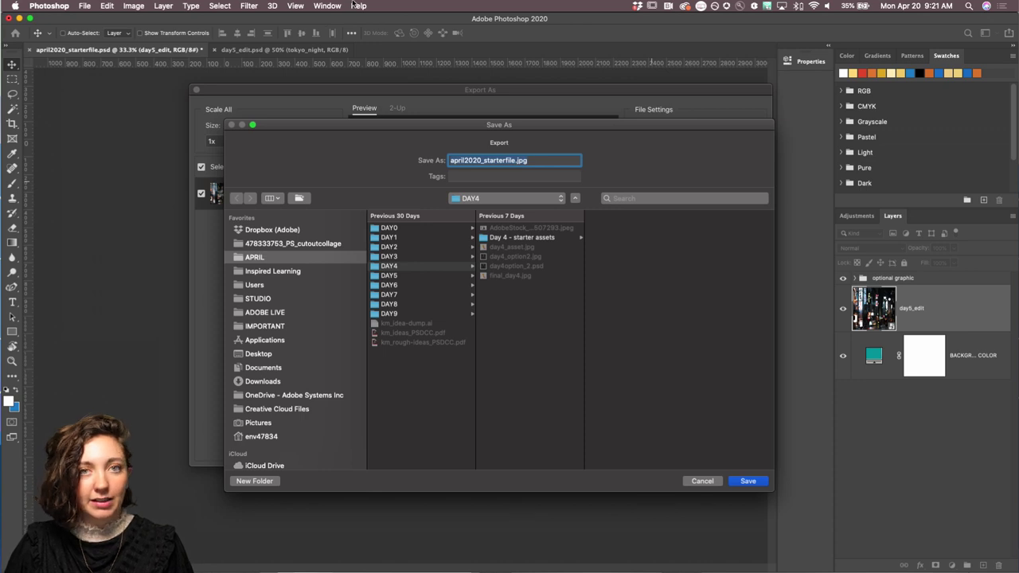
# Save the exported image as day5_final.jpg in the DAY5 folder
pyautogui.click(388, 276)
pyautogui.click(512, 161)
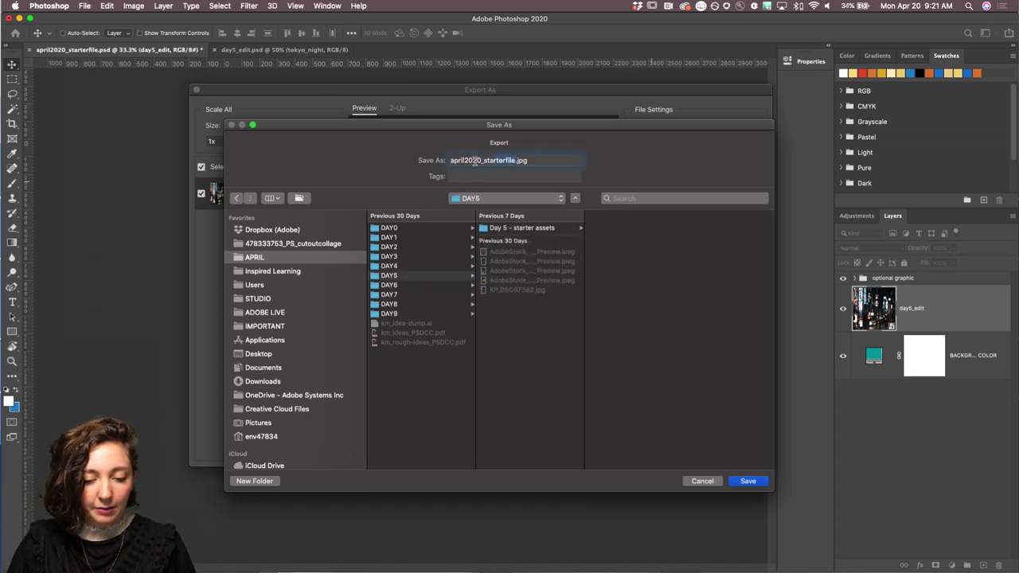
pyautogui.write('day5_final')
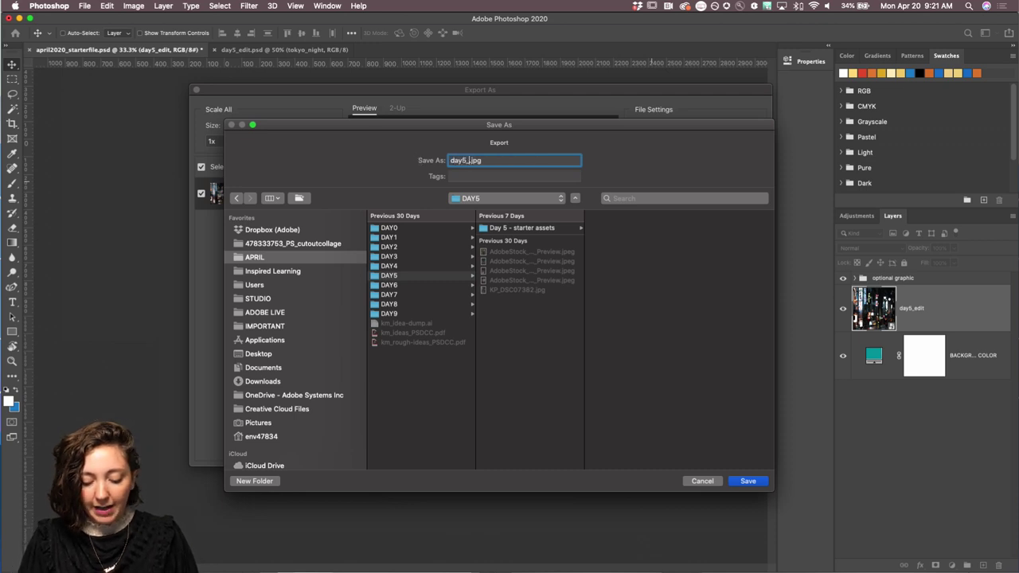
pyautogui.click(746, 481)
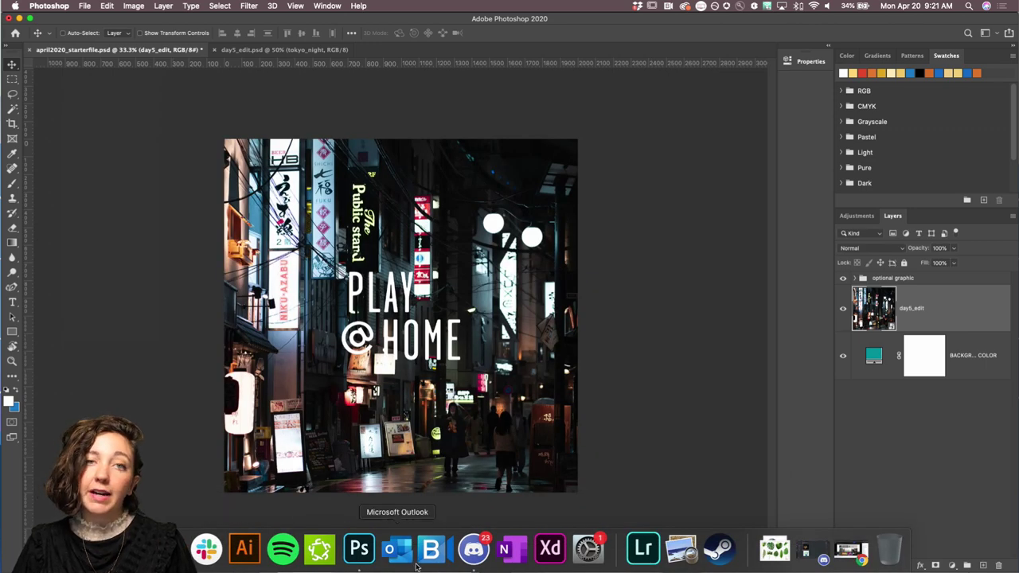
# In Discord, select day5_final.jpg from the APRIL > DAY5 folder as an attachment
pyautogui.click(471, 559)
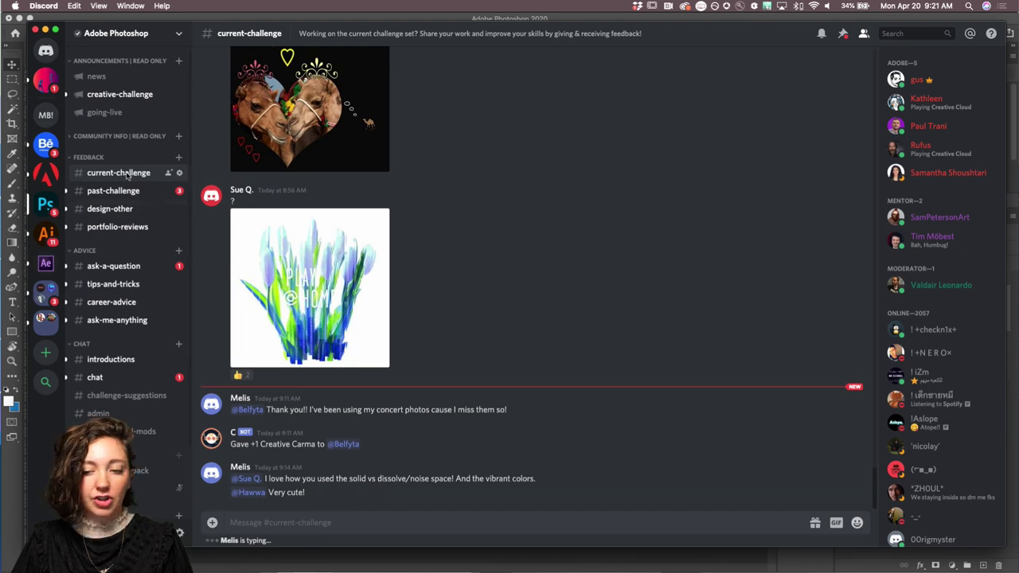
pyautogui.click(215, 523)
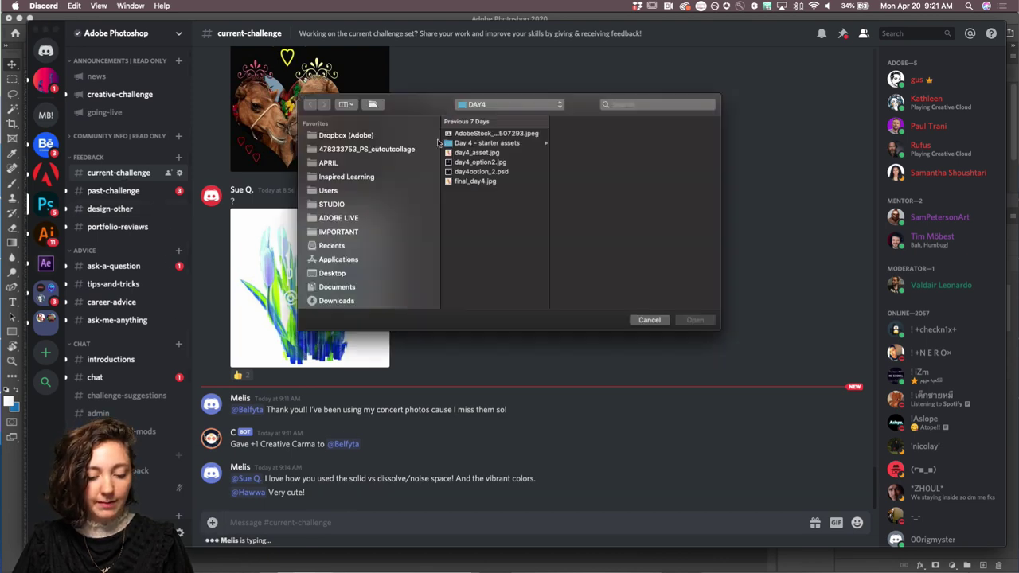
pyautogui.click(510, 105)
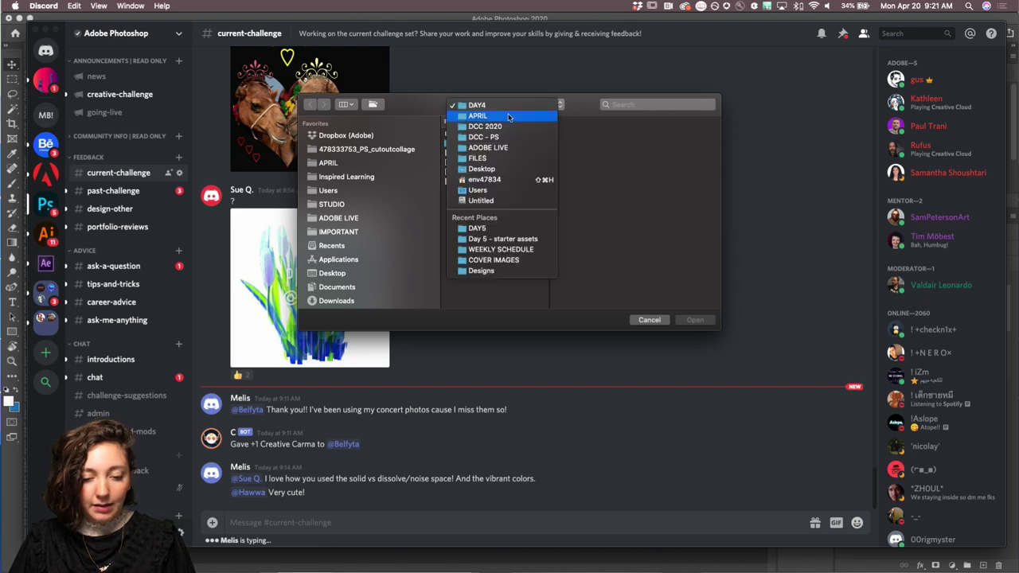
pyautogui.click(510, 118)
pyautogui.click(466, 181)
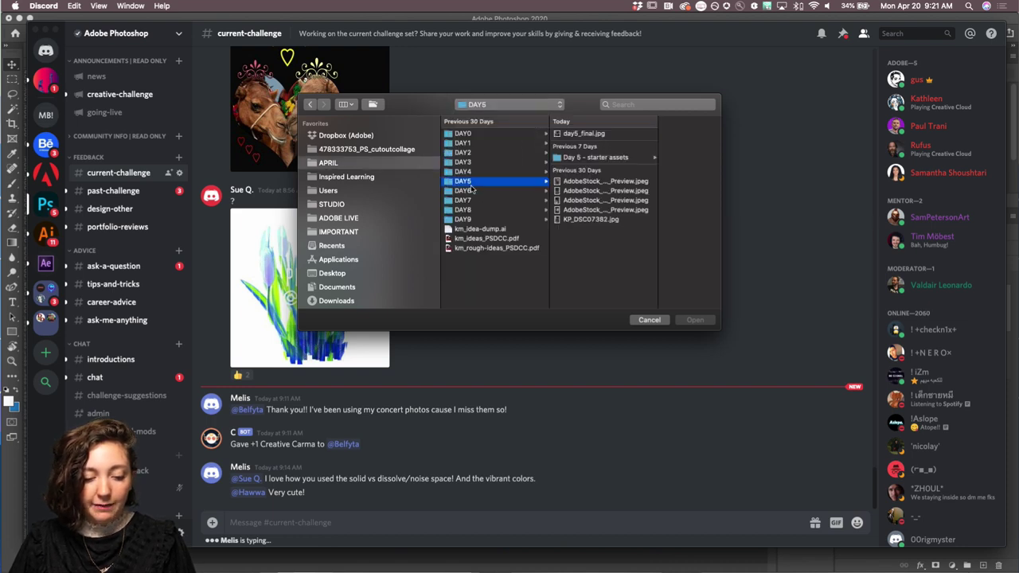
pyautogui.click(585, 134)
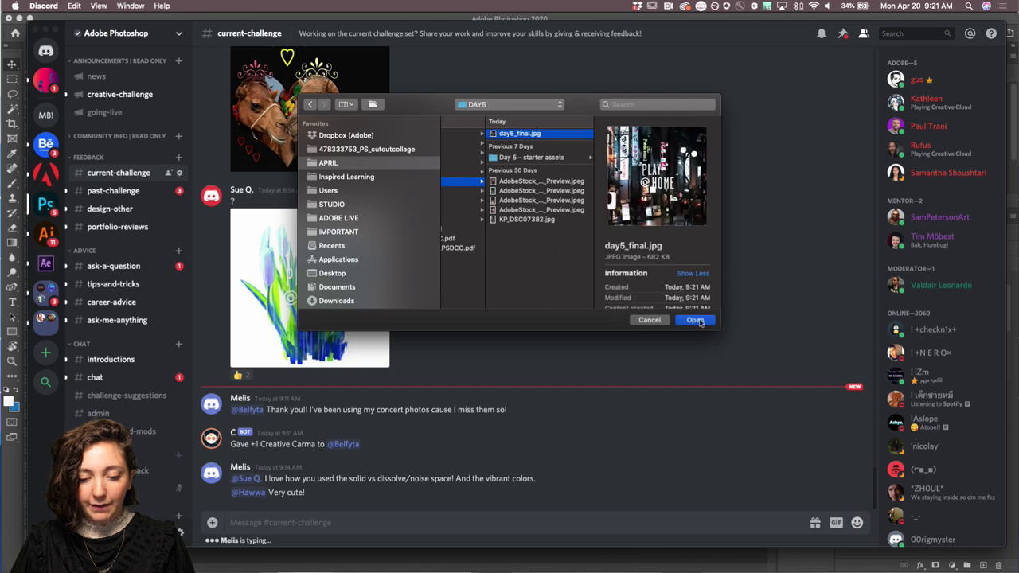
# Post day5_final.jpg with the comment "here's my lite edit! can't wait to see yours :D"
pyautogui.click(695, 320)
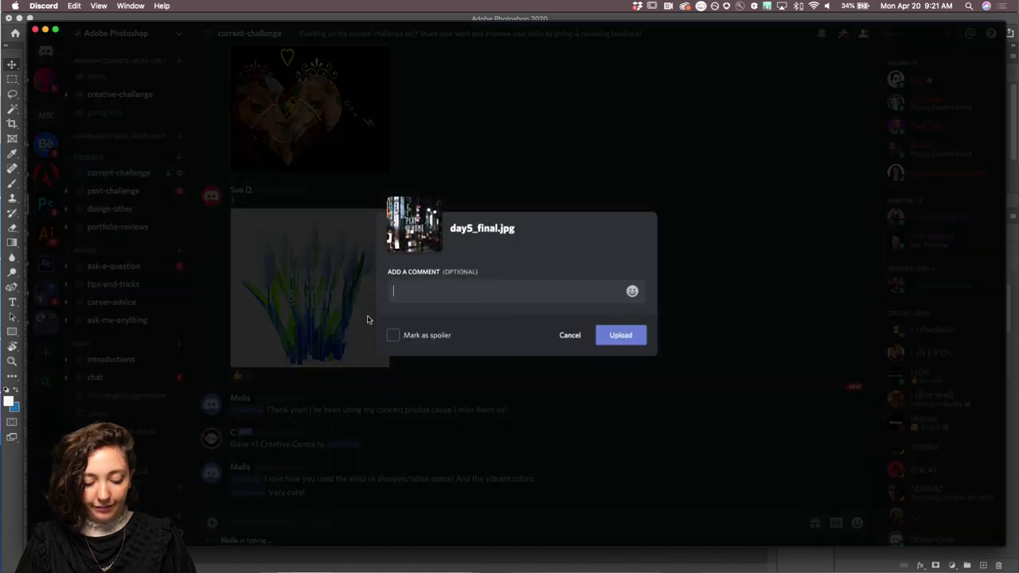
pyautogui.write("here's my lite edit!")
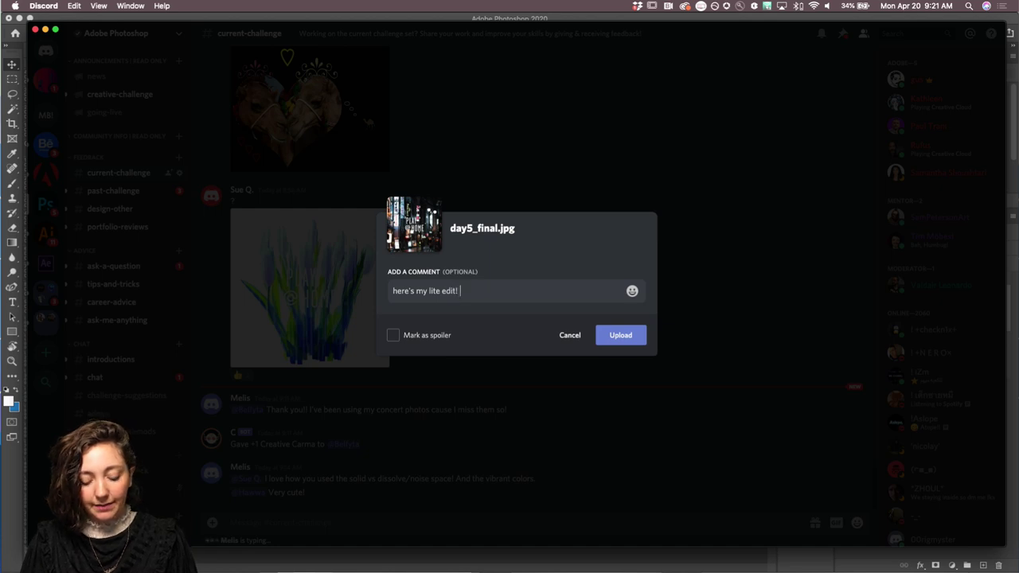
pyautogui.write(" can't wait to see yours :D")
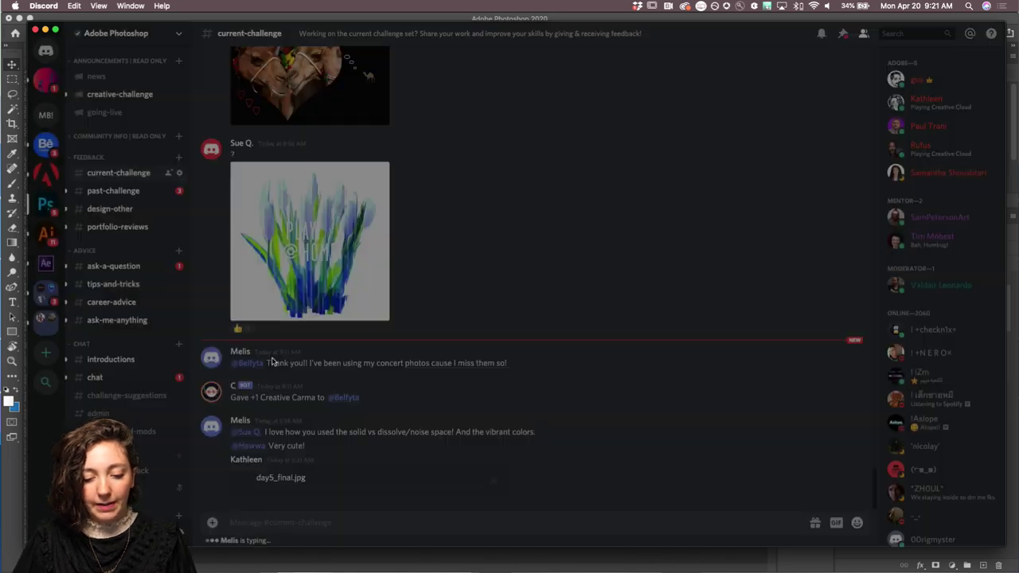
pyautogui.click(617, 335)
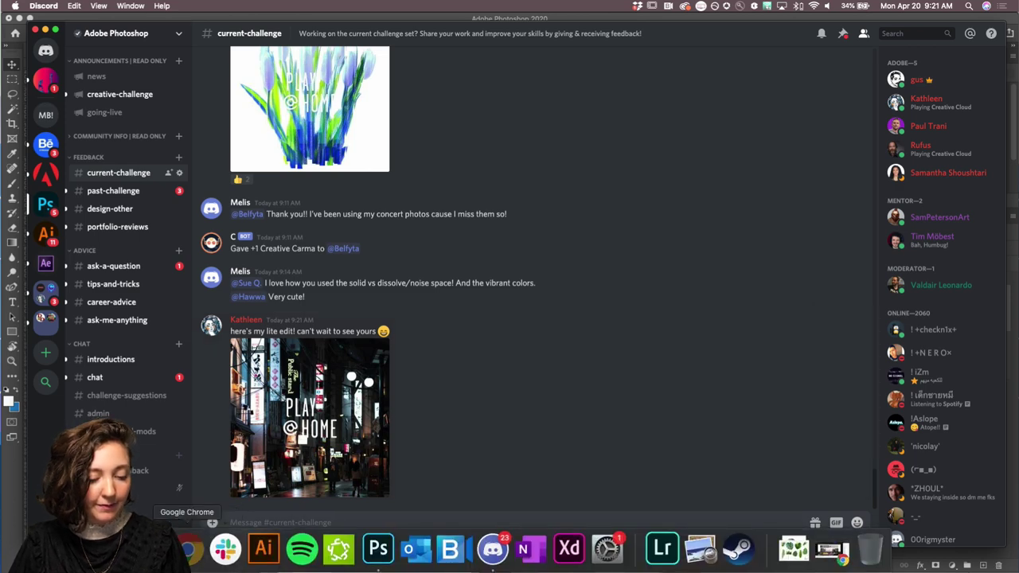
# In Chrome's Behance profile tab, close the project view and open the PLAY @ HOME tile's options
pyautogui.click(189, 549)
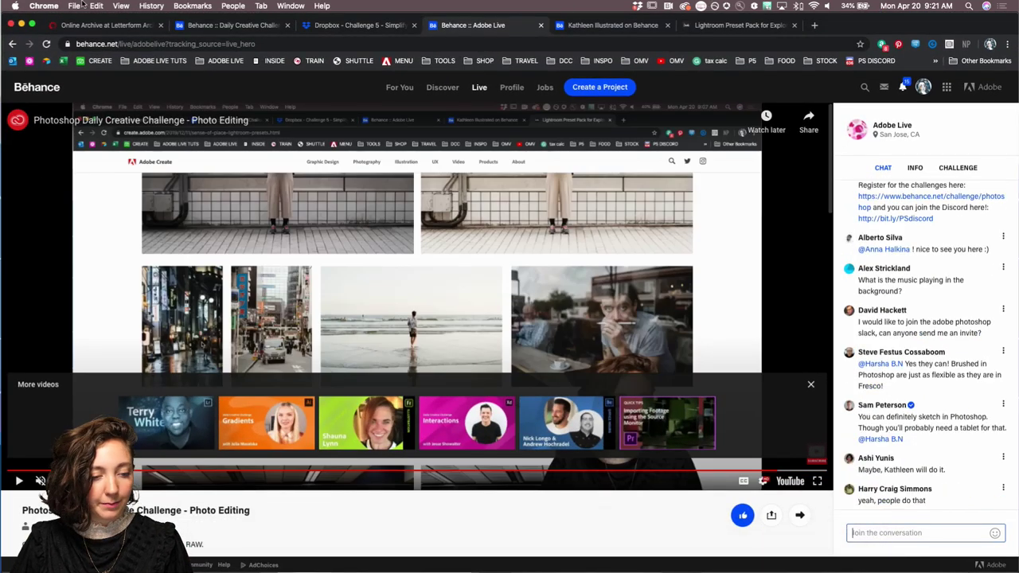
pyautogui.click(22, 25)
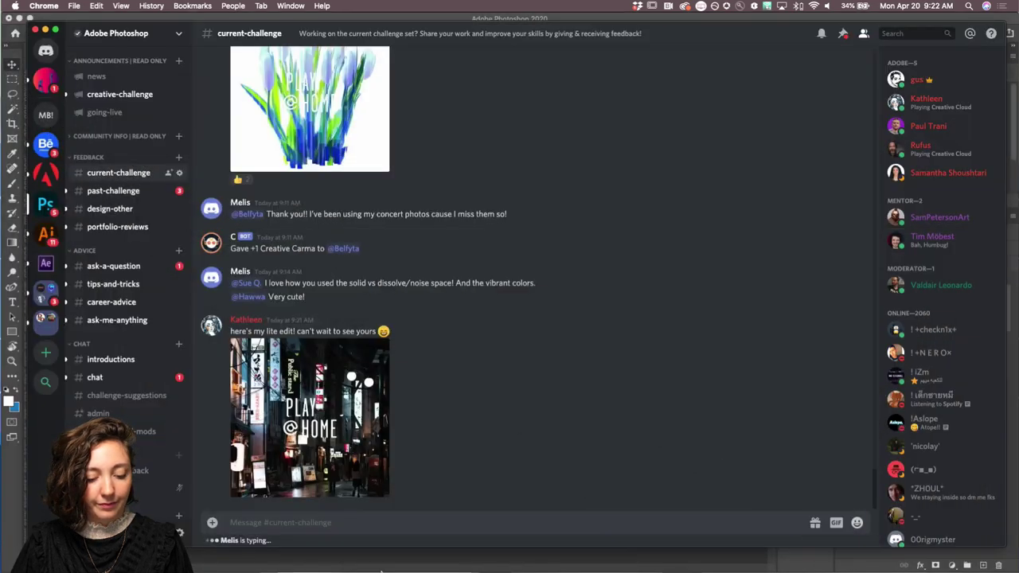
pyautogui.moveTo(264, 557)
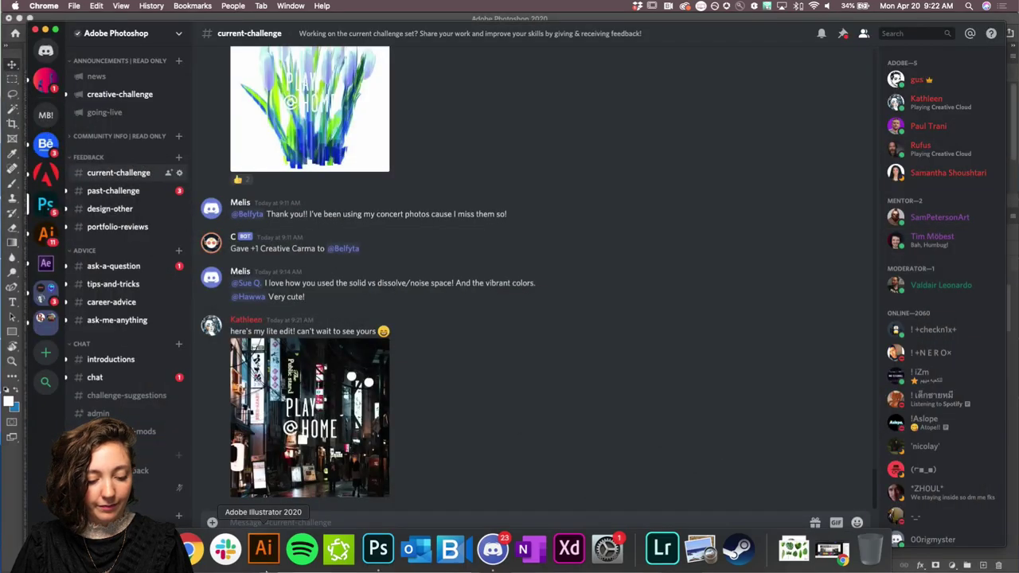
pyautogui.click(193, 557)
pyautogui.click(613, 25)
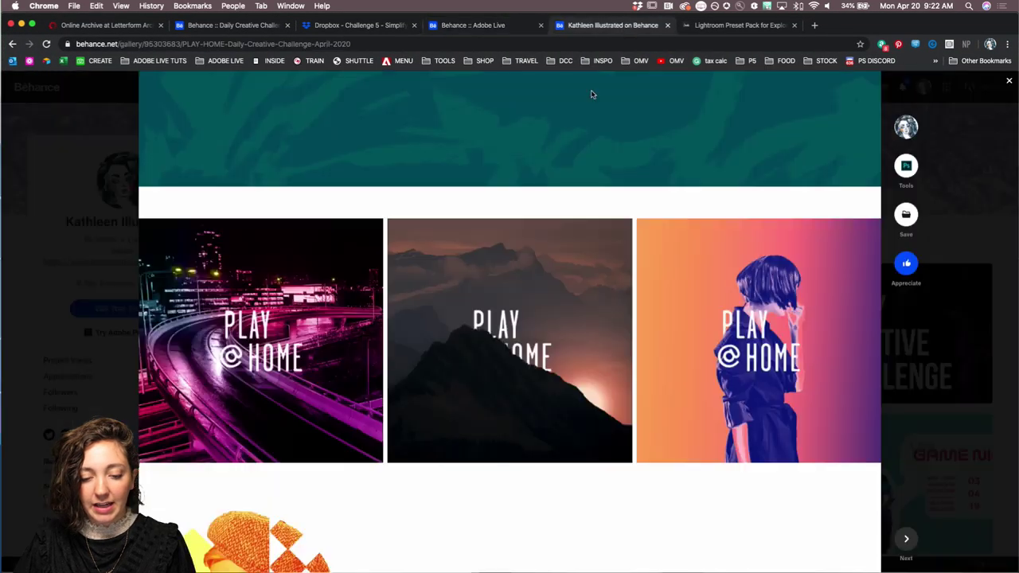
pyautogui.scroll(2, 333, 162)
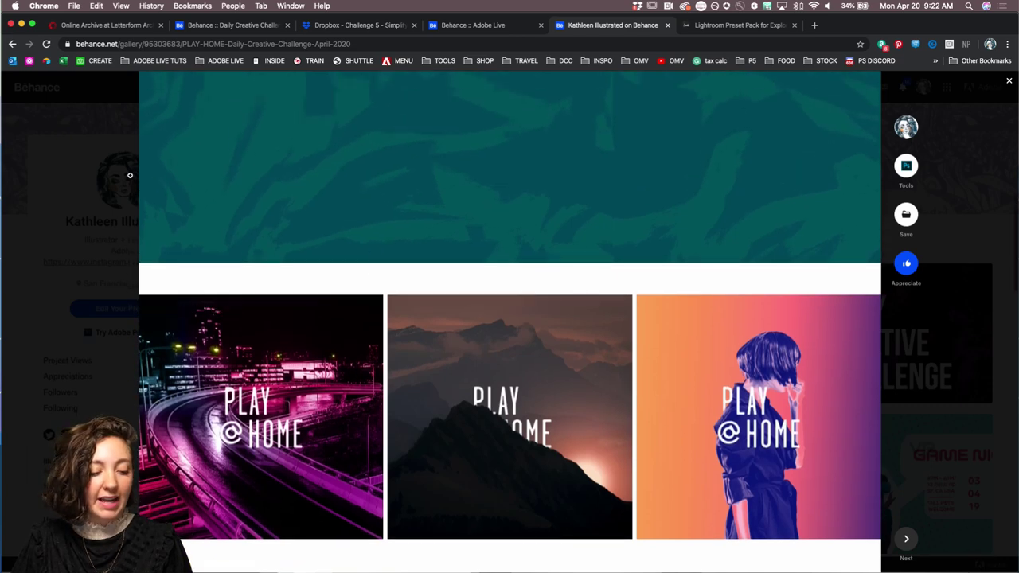
pyautogui.click(96, 171)
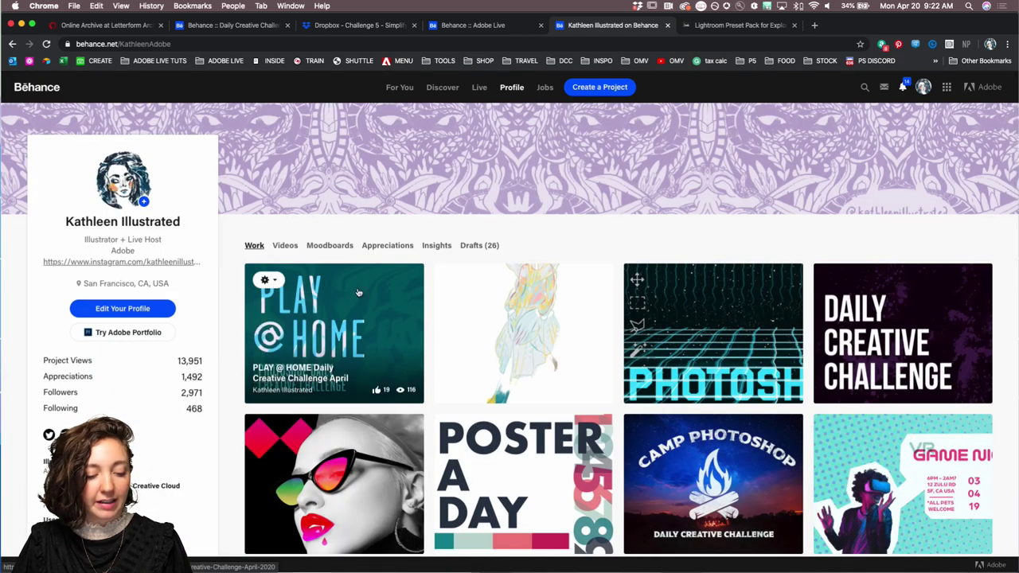
pyautogui.click(265, 280)
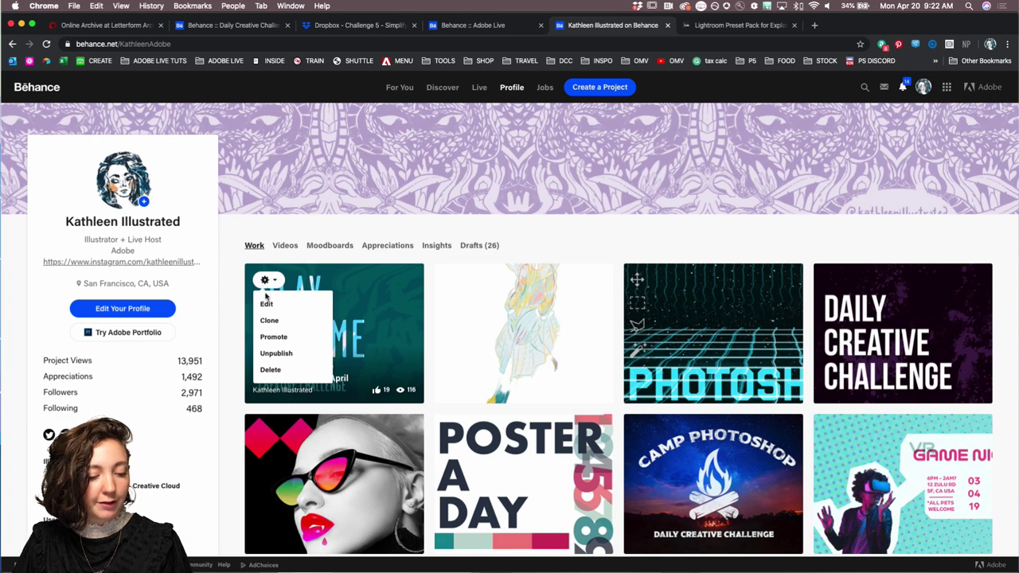
# Edit the PLAY @ HOME project's photo grid and delete the day 5 placeholder
pyautogui.click(267, 303)
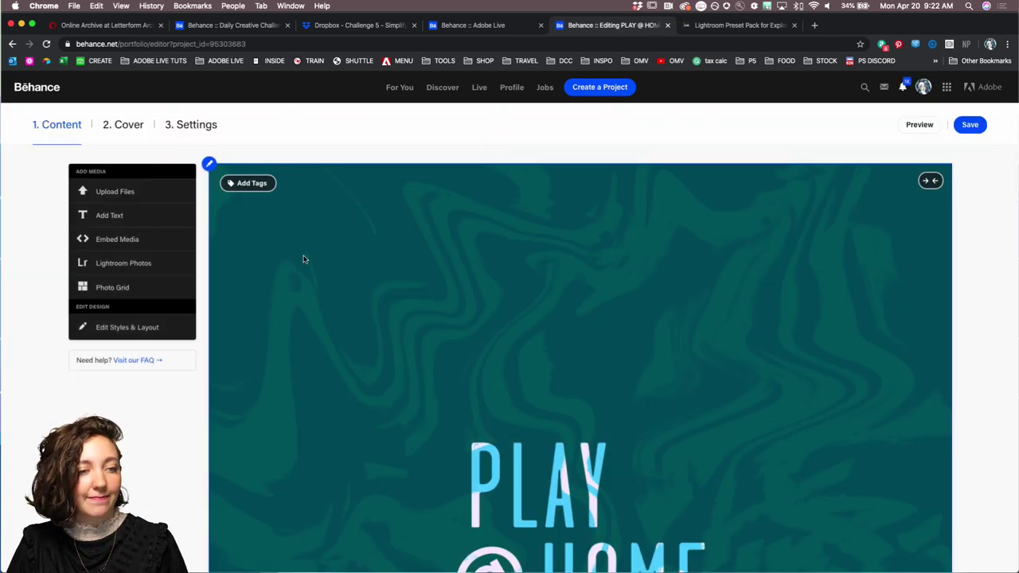
pyautogui.scroll(-10, 303, 259)
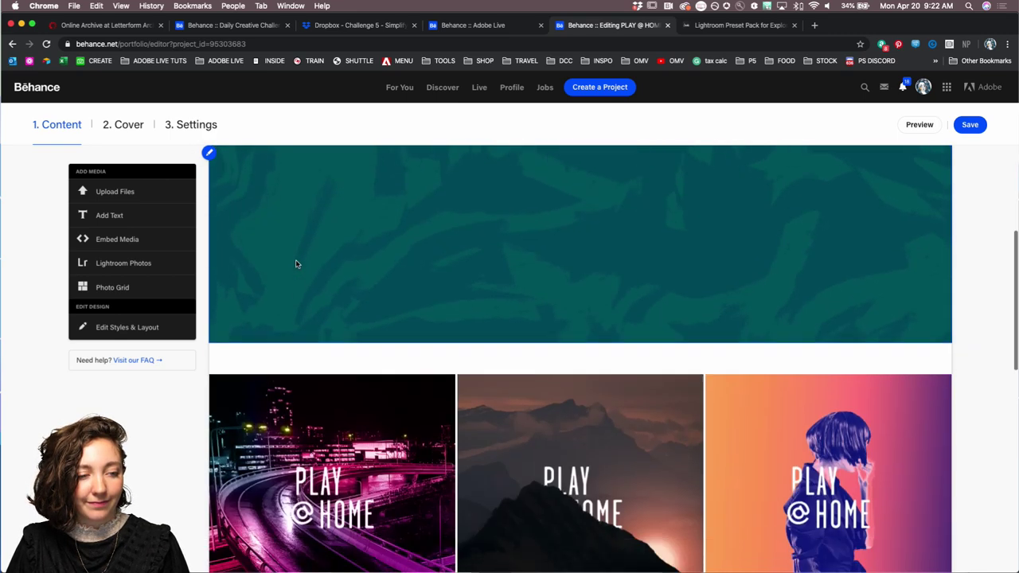
pyautogui.scroll(-5, 296, 263)
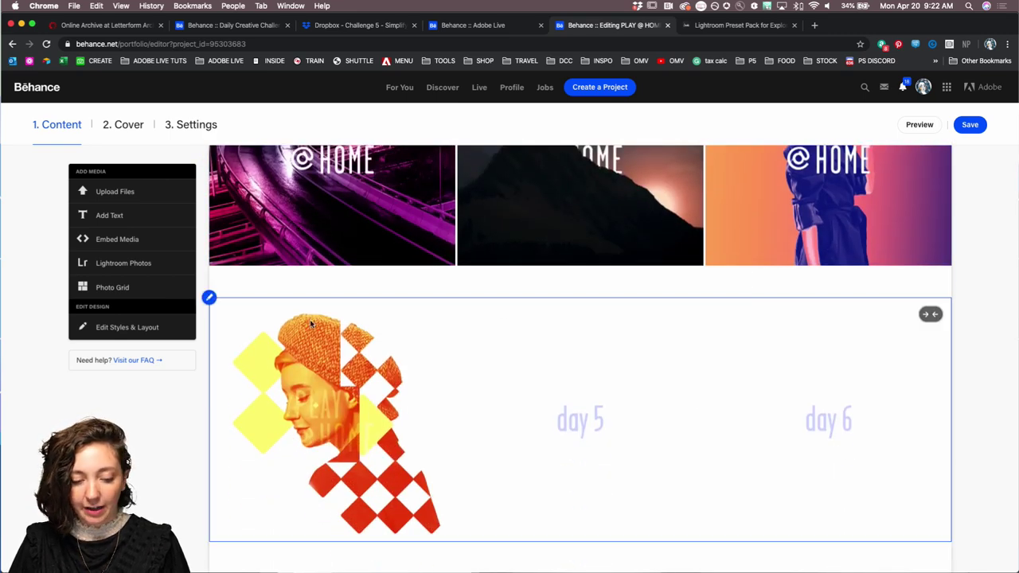
pyautogui.click(207, 298)
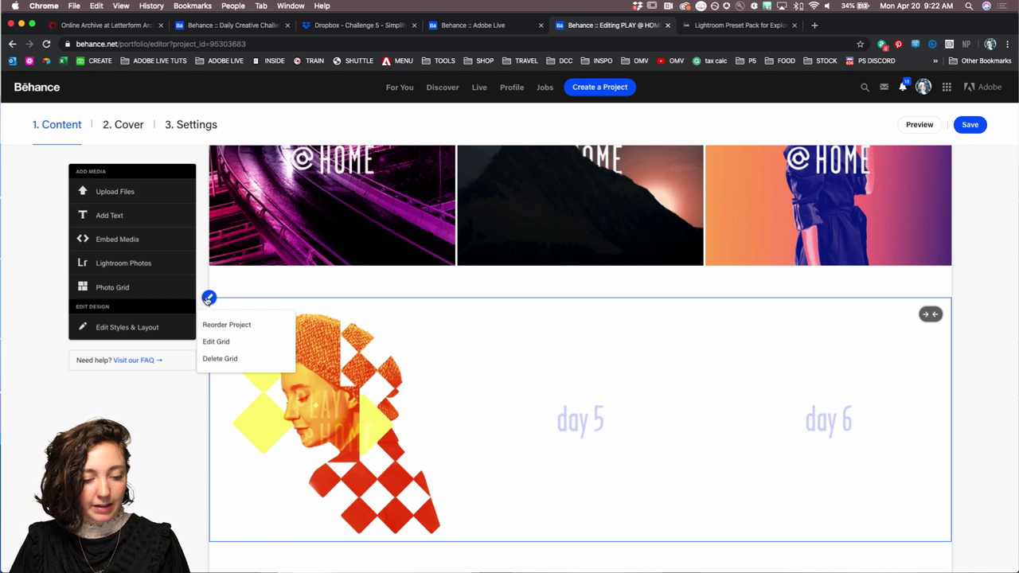
pyautogui.click(215, 342)
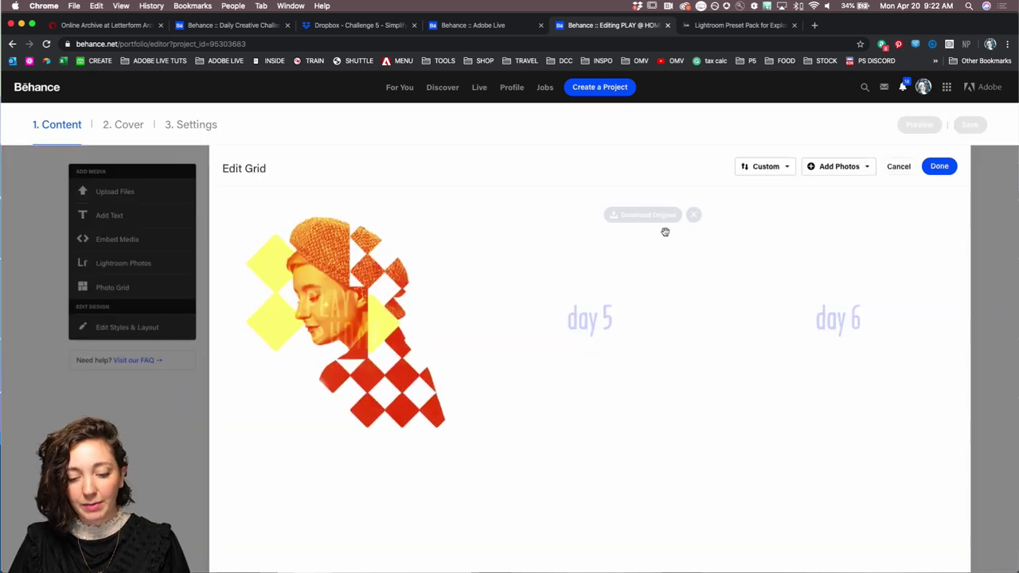
pyautogui.click(691, 216)
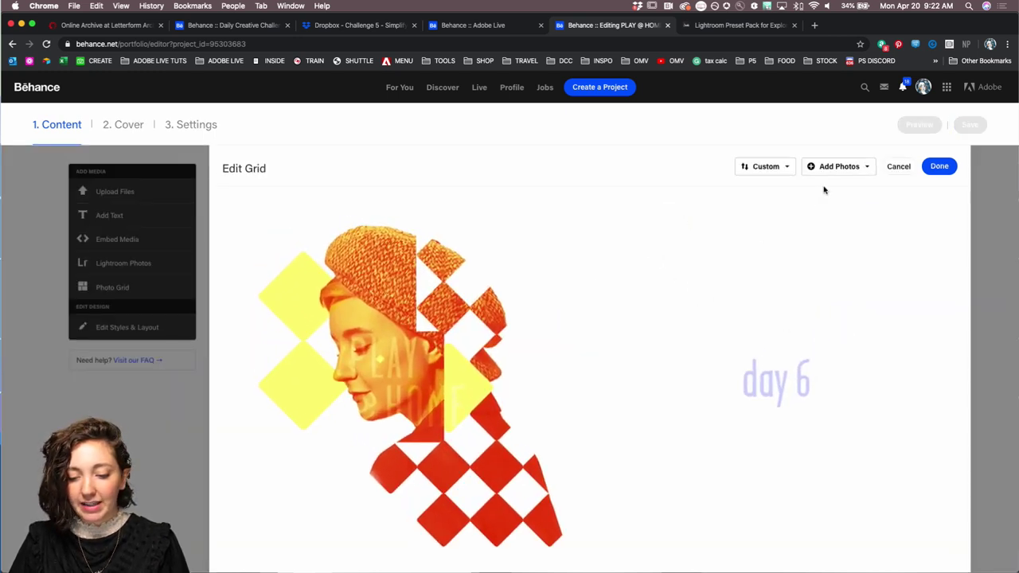
# Upload day5_final.jpg from APRIL > DAY5, drag it into the middle slot, and finish the grid
pyautogui.click(834, 169)
pyautogui.click(836, 186)
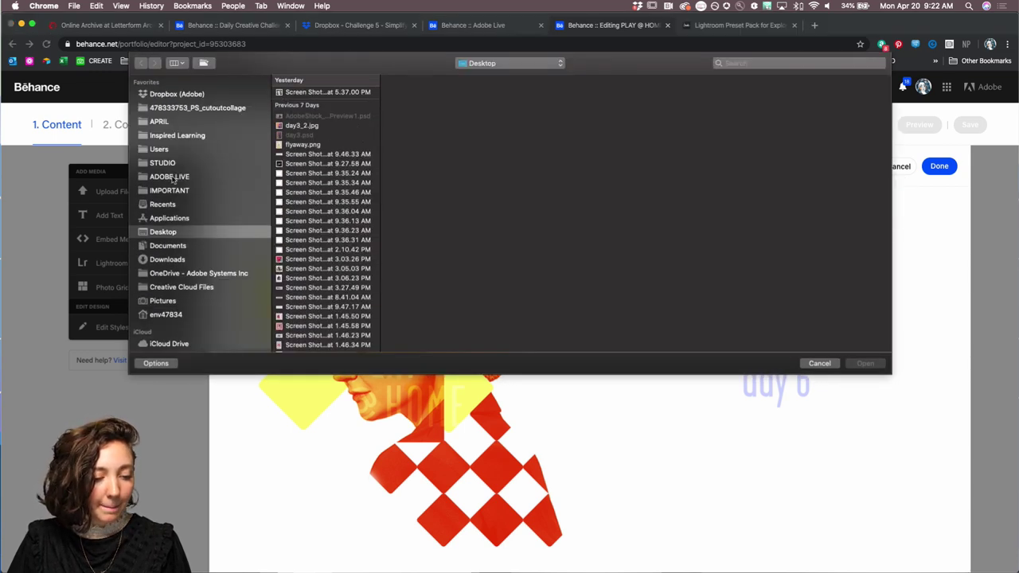
pyautogui.click(170, 176)
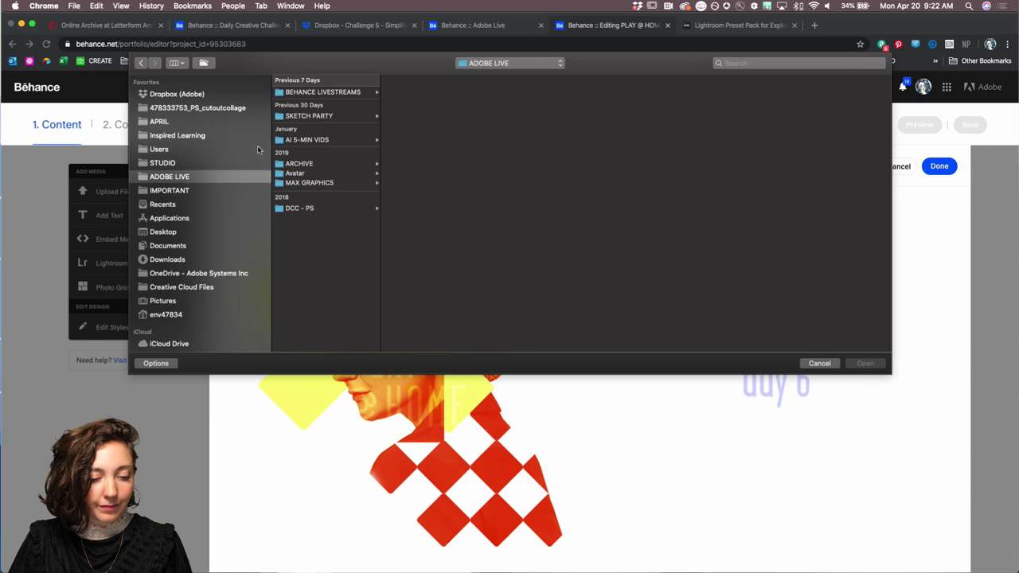
pyautogui.click(160, 149)
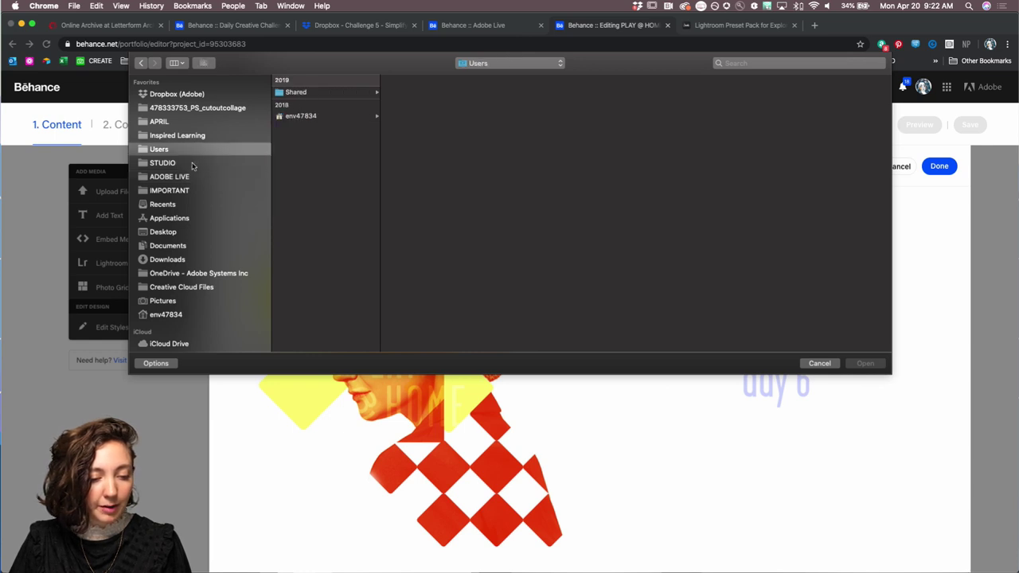
pyautogui.click(197, 122)
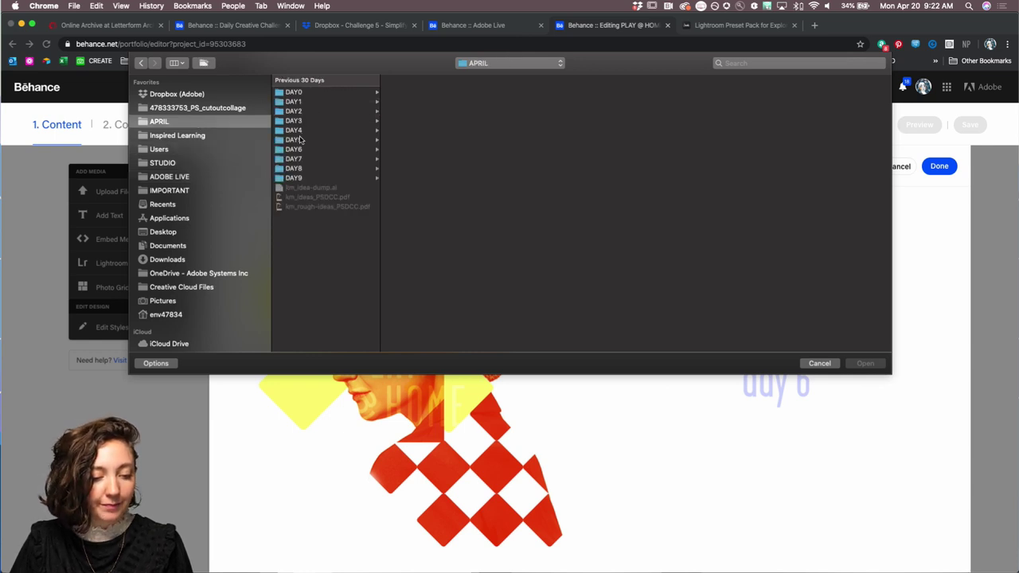
pyautogui.click(300, 139)
pyautogui.click(415, 92)
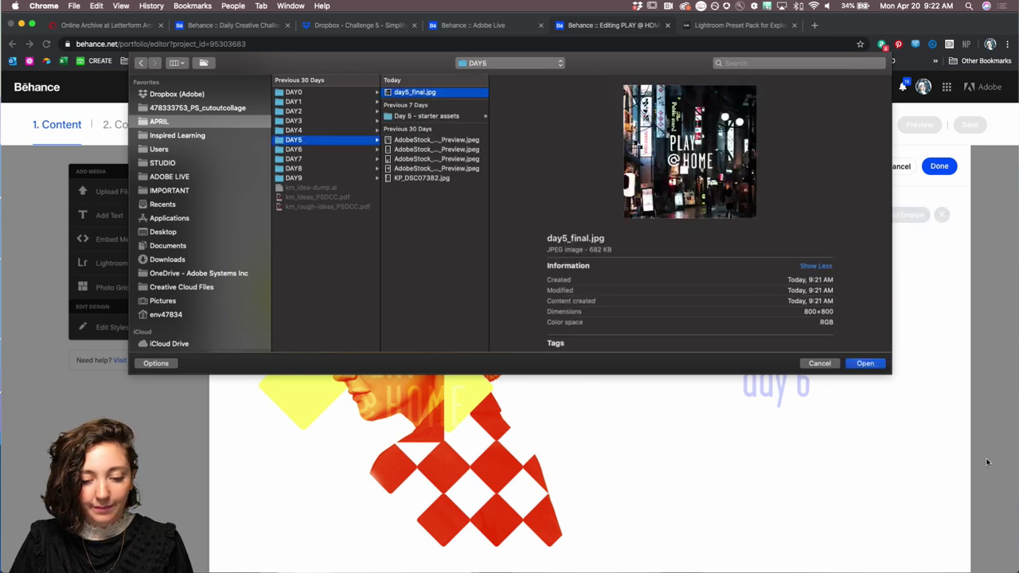
pyautogui.click(851, 364)
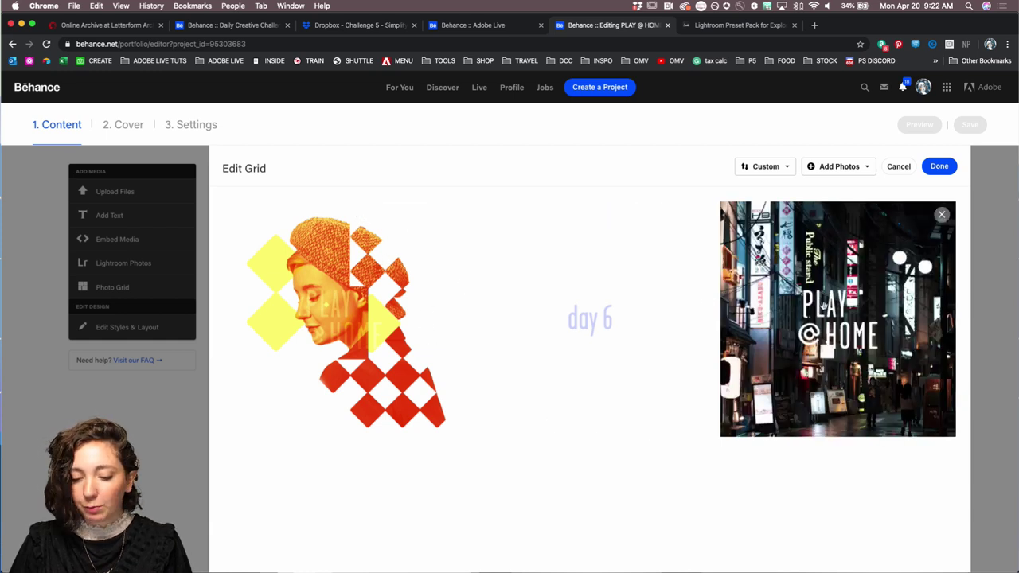
pyautogui.moveTo(846, 284); pyautogui.dragTo(441, 292)
pyautogui.click(937, 166)
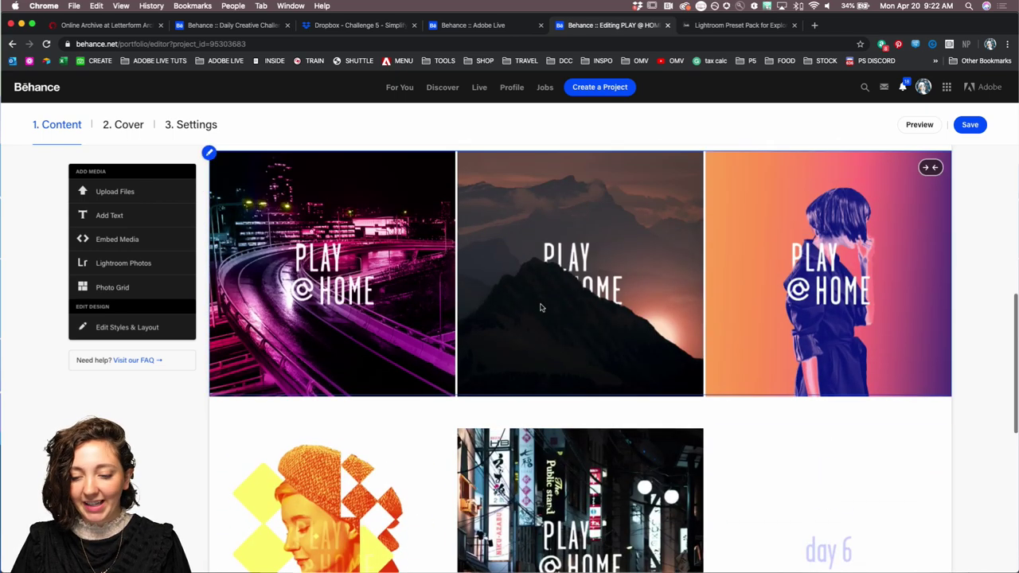
# Save the PLAY @ HOME project changes and switch to the Behance :: Adobe Live tab
pyautogui.click(968, 124)
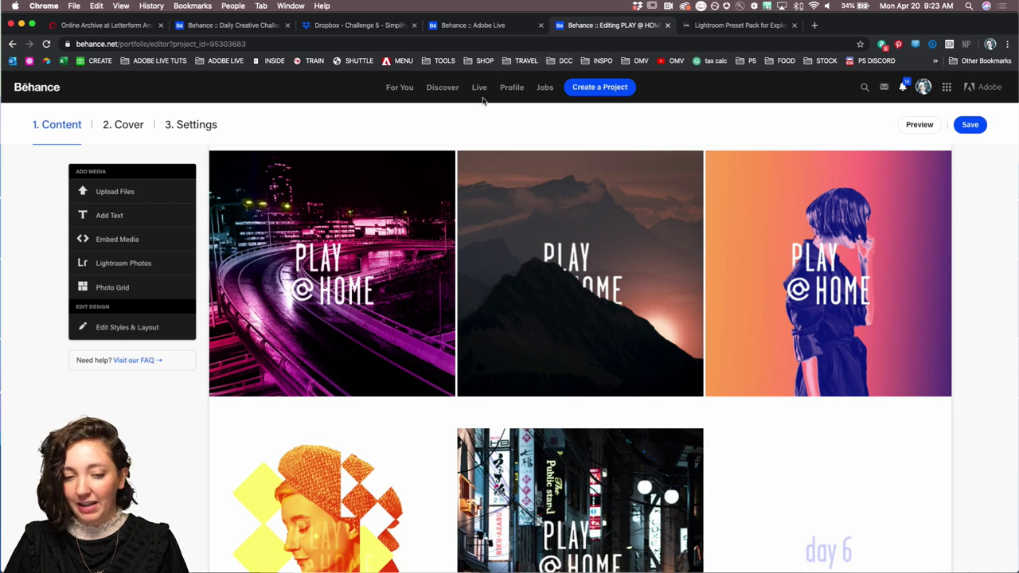
pyautogui.click(477, 27)
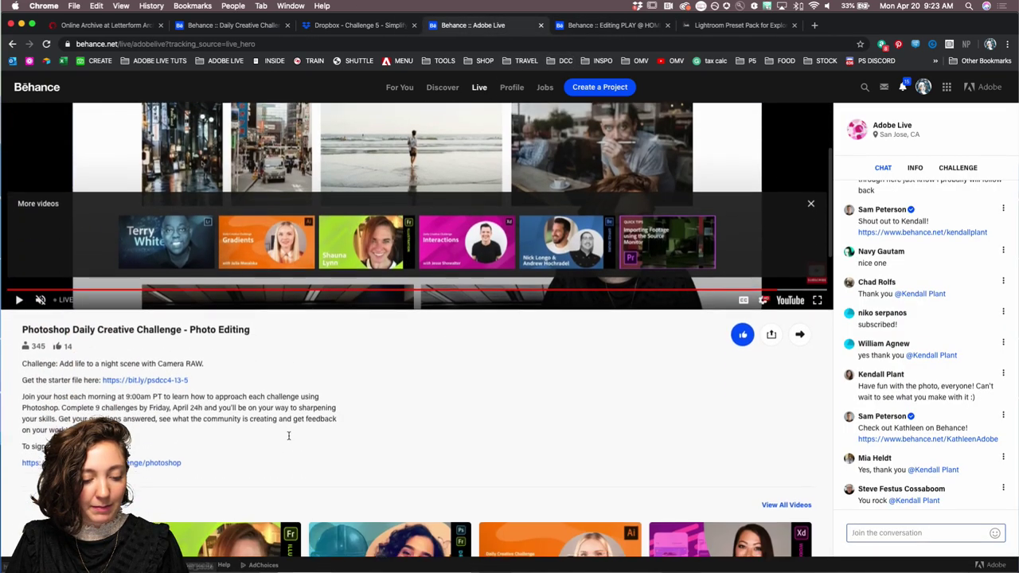
pyautogui.scroll(-5, 289, 436)
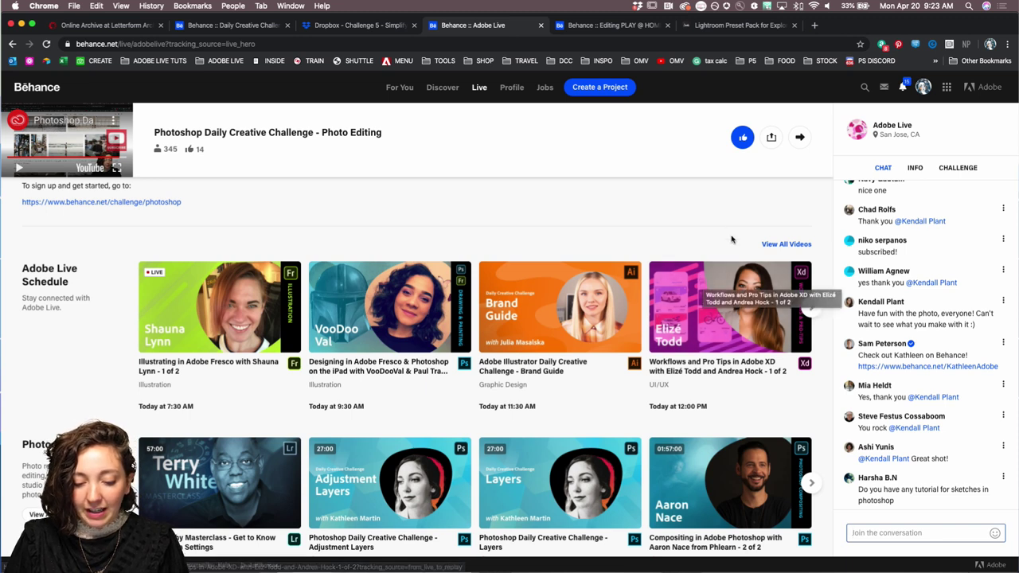
pyautogui.click(812, 309)
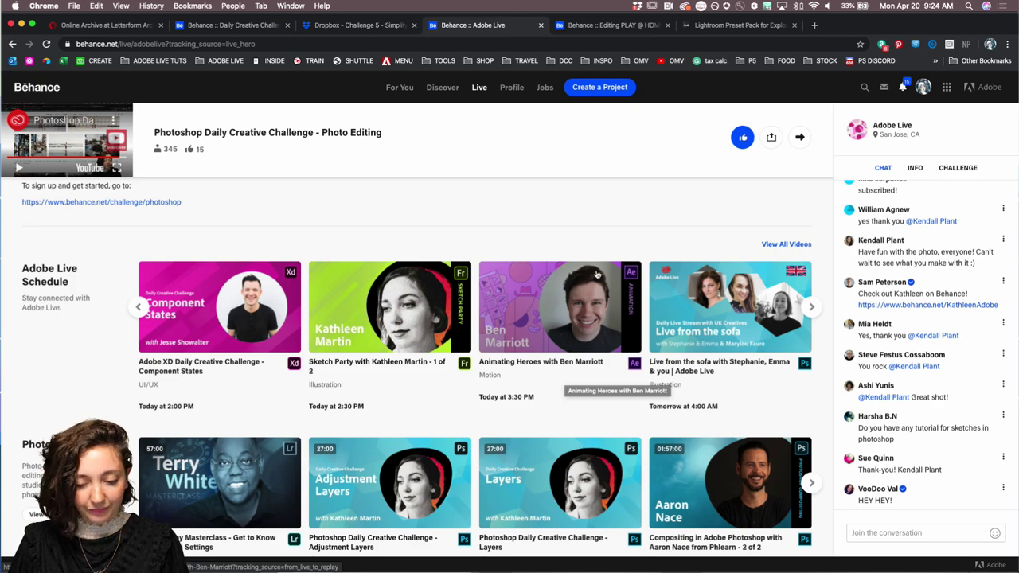
pyautogui.scroll(-5, 591, 321)
pyautogui.scroll(-4, 592, 321)
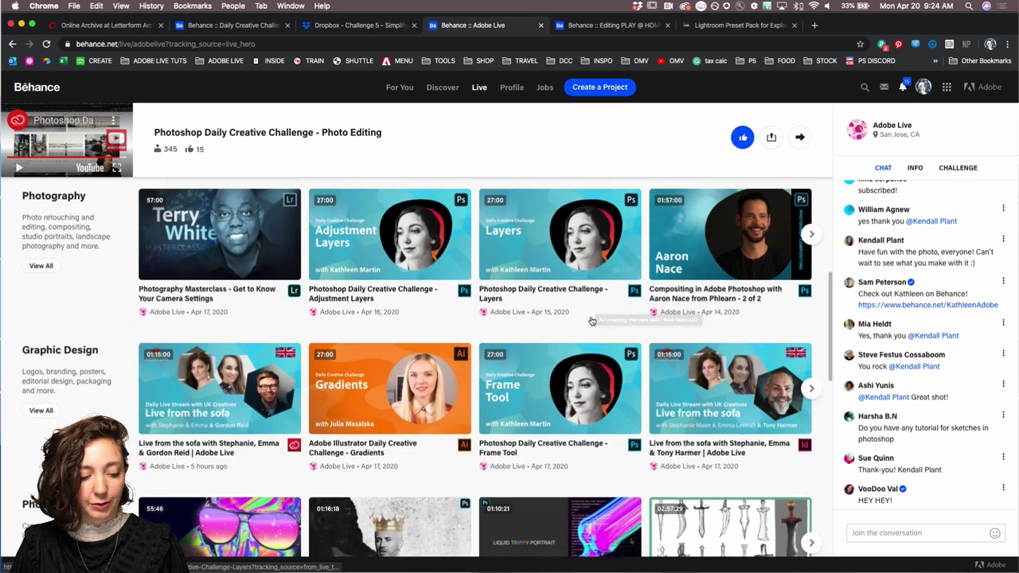
pyautogui.scroll(-2, 357, 394)
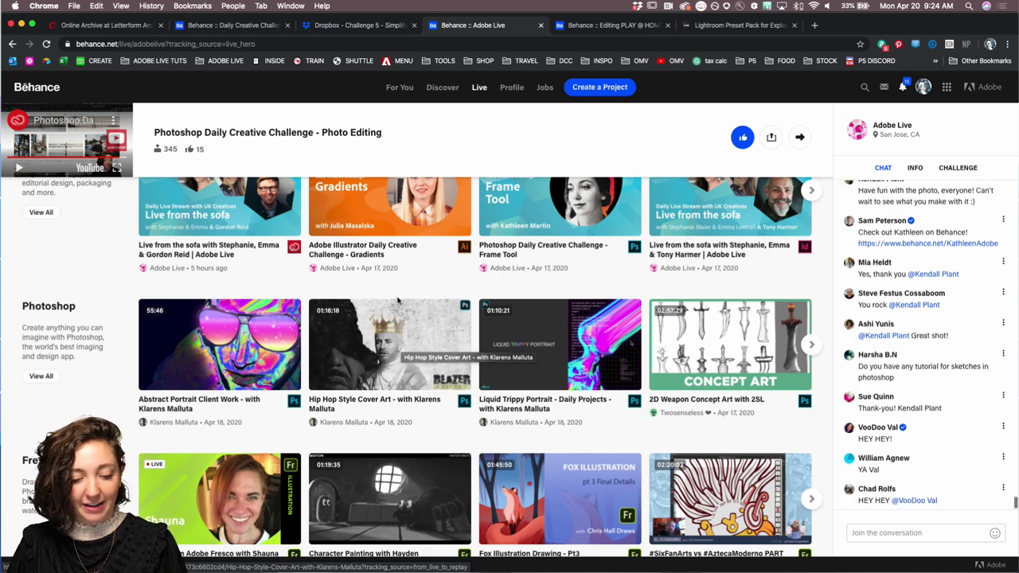
pyautogui.scroll(1, 398, 300)
pyautogui.scroll(1, 398, 300)
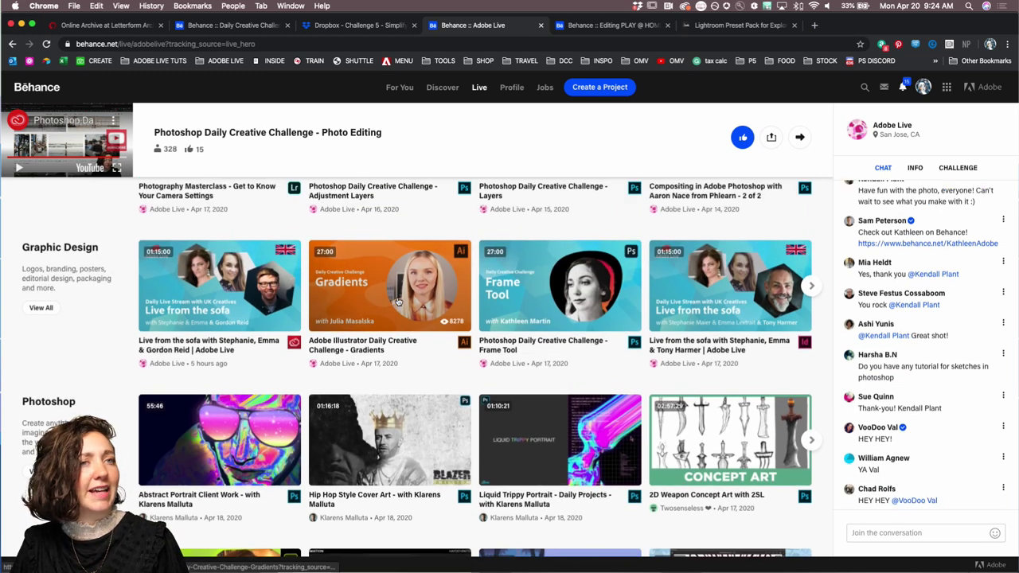
pyautogui.scroll(8, 427, 308)
pyautogui.scroll(2, 427, 308)
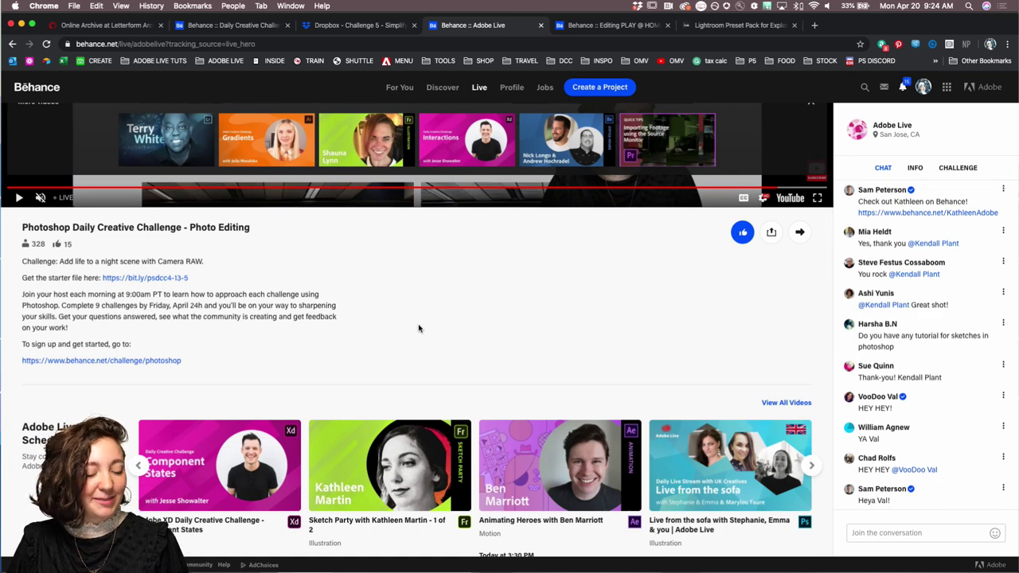
pyautogui.scroll(-1, 419, 328)
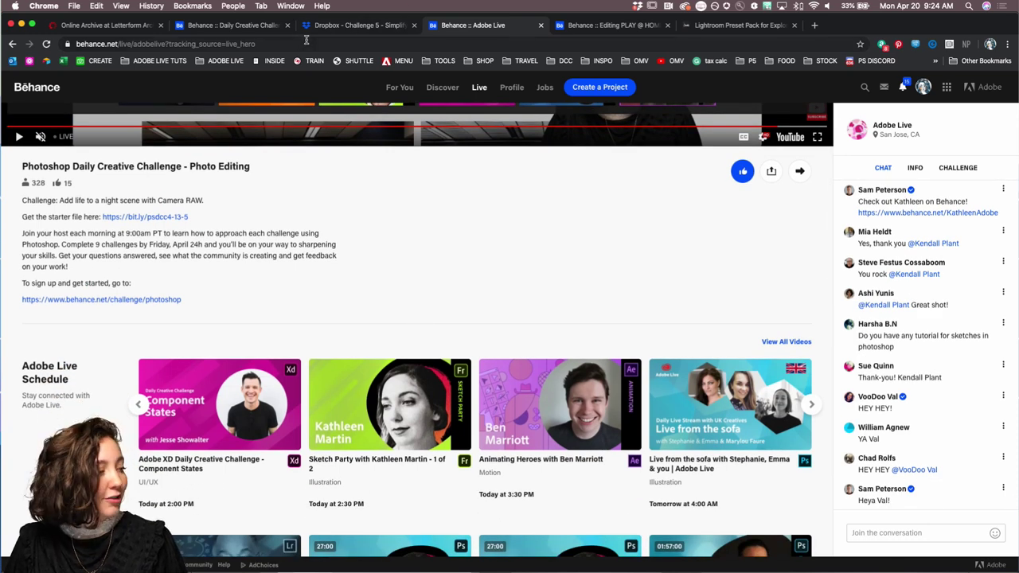